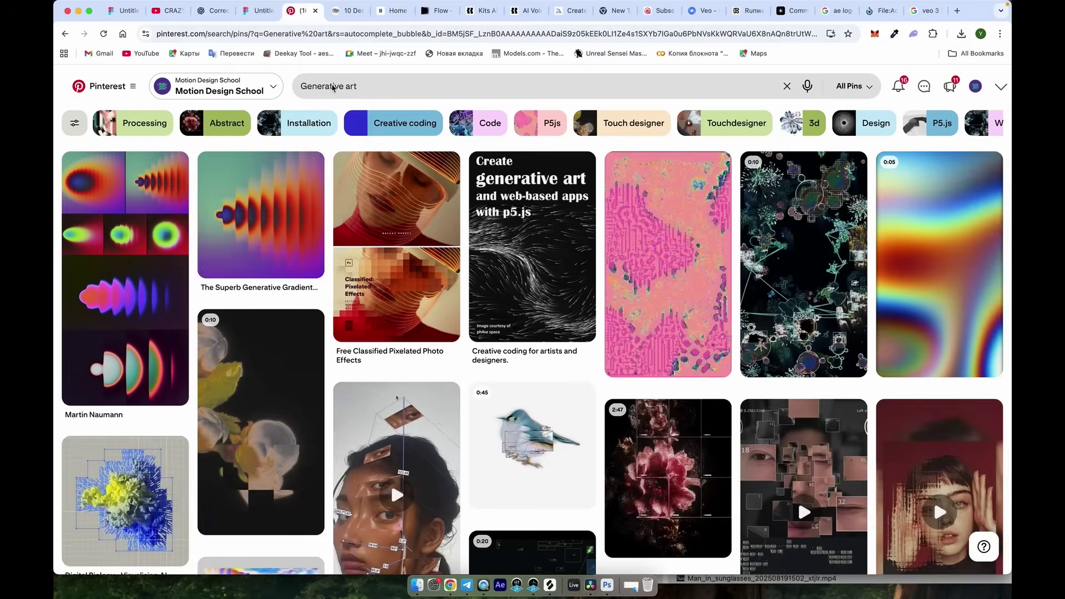
Step: Open the glass effect and Emily Scantrait 2020 pins from the Generative art results
click(332, 87)
scroll(839, 65, down, 3)
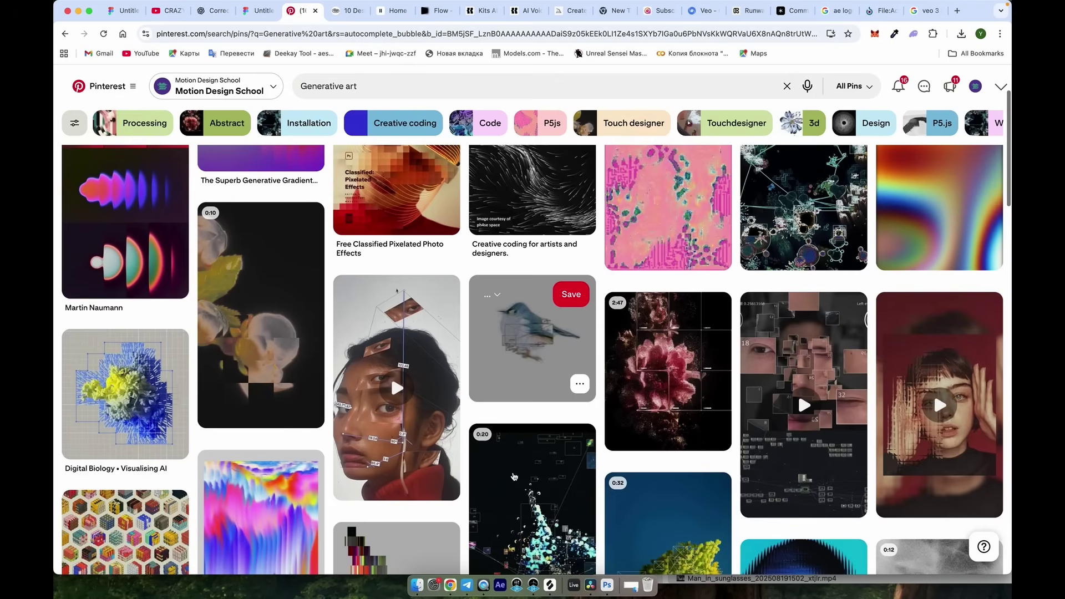
click(966, 386)
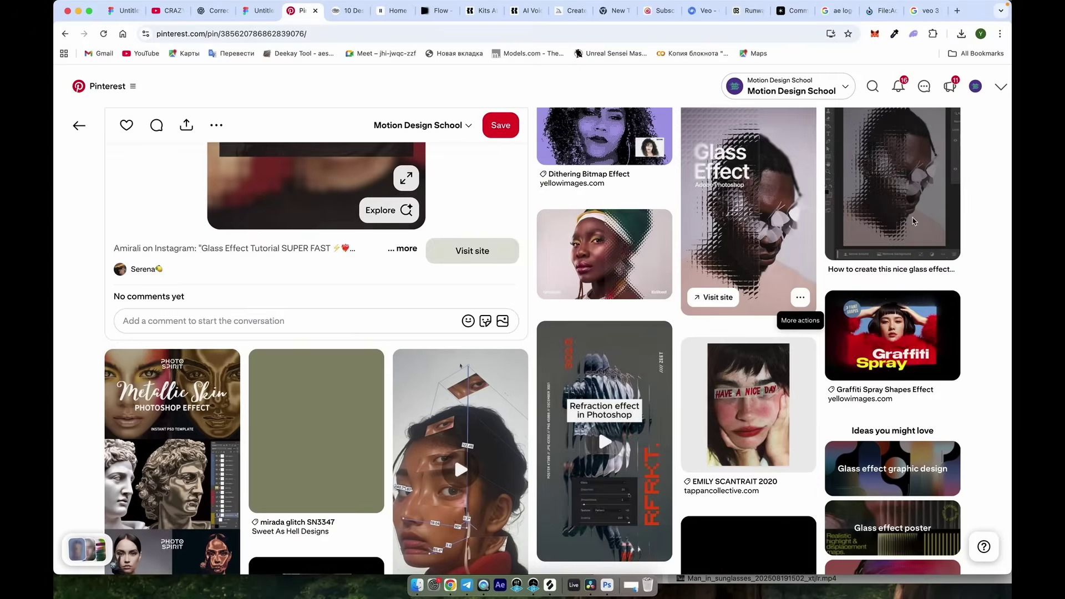
scroll(731, 239, down, 4)
click(731, 239)
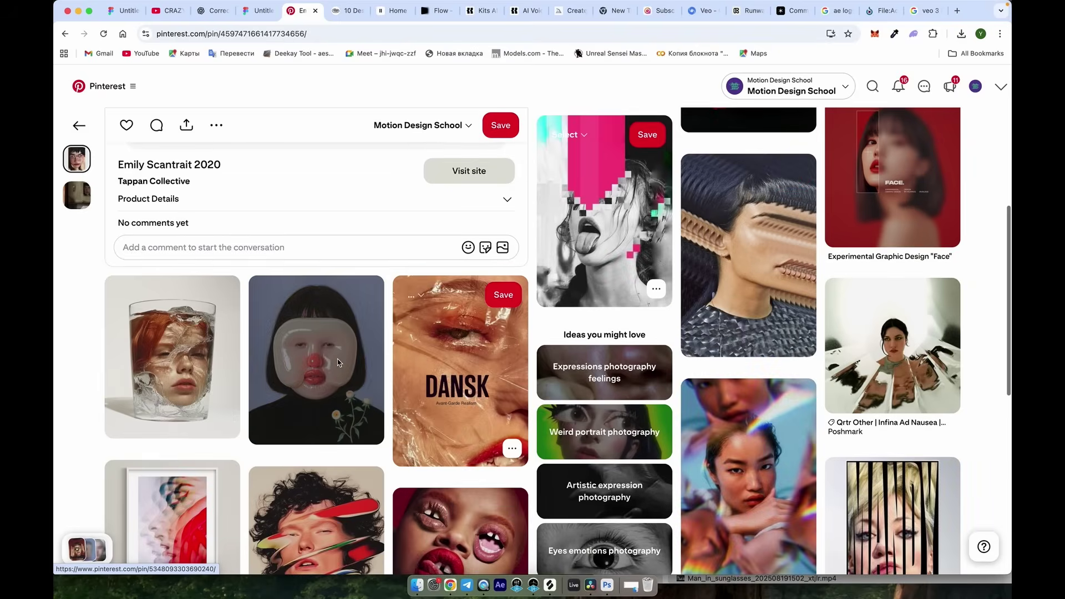
Step: Follow related ideas from the mask-face pin to the strawberry-face woman pin
click(339, 362)
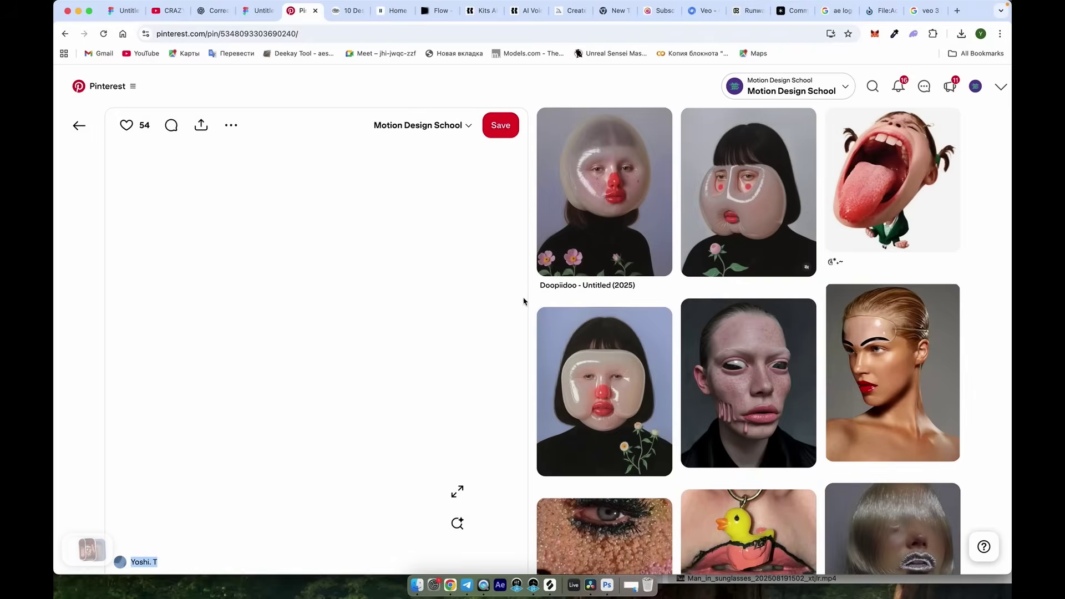
scroll(931, 217, down, 1)
scroll(535, 422, down, 10)
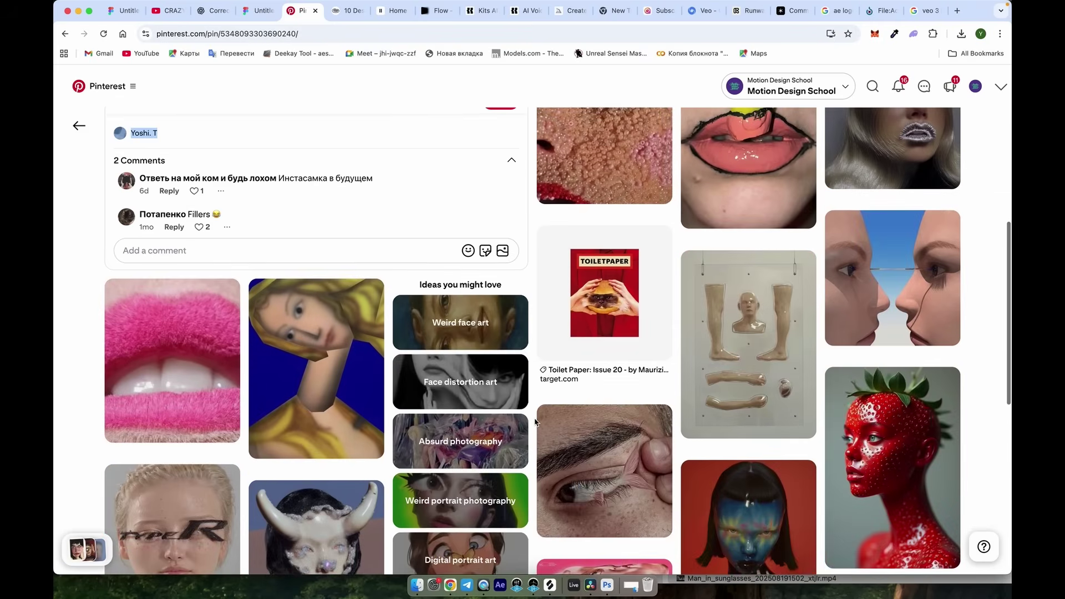
scroll(896, 347, down, 4)
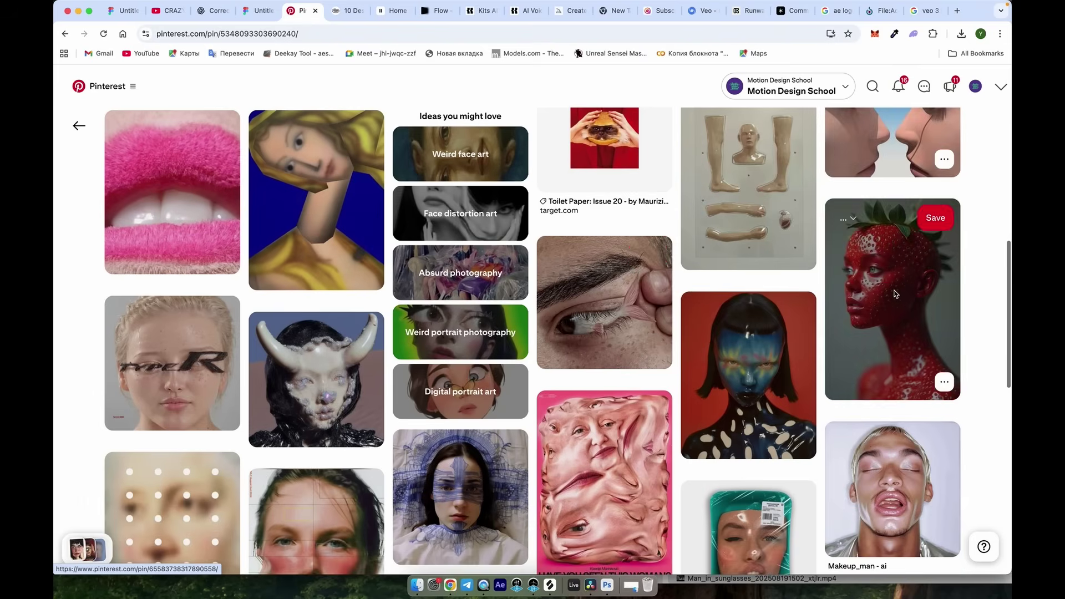
click(895, 294)
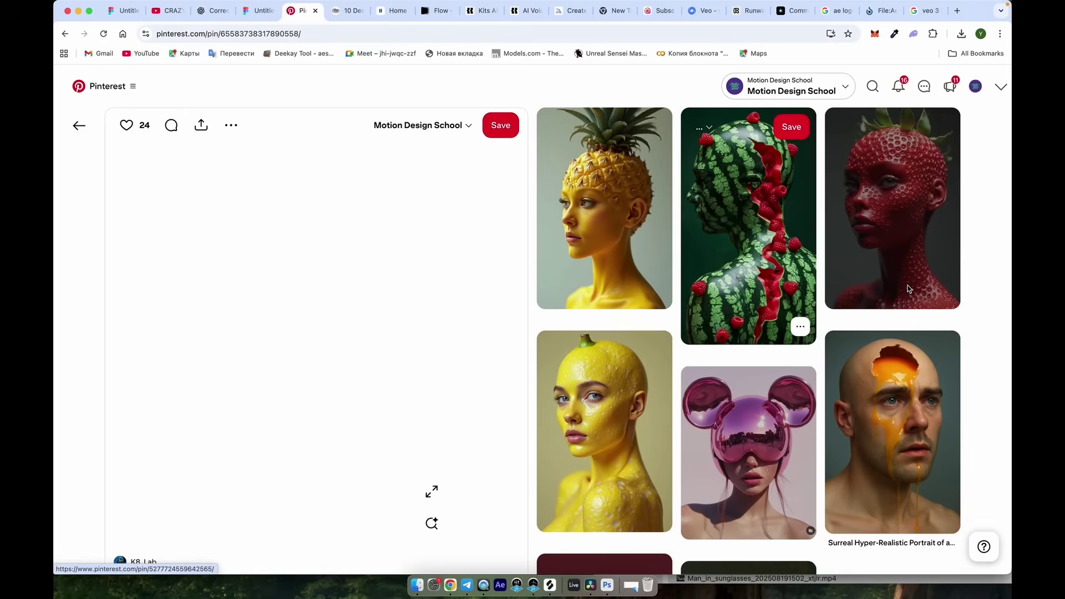
scroll(904, 289, down, 10)
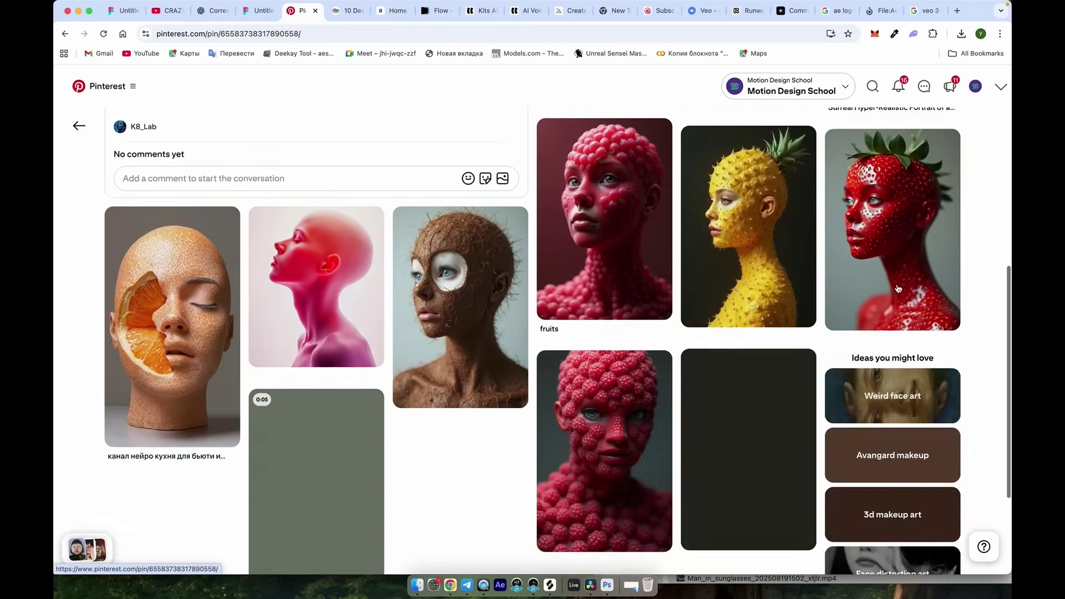
Step: Pan and zoom around the Figma moodboard's reference-image collages
scroll(898, 288, down, 4)
click(127, 15)
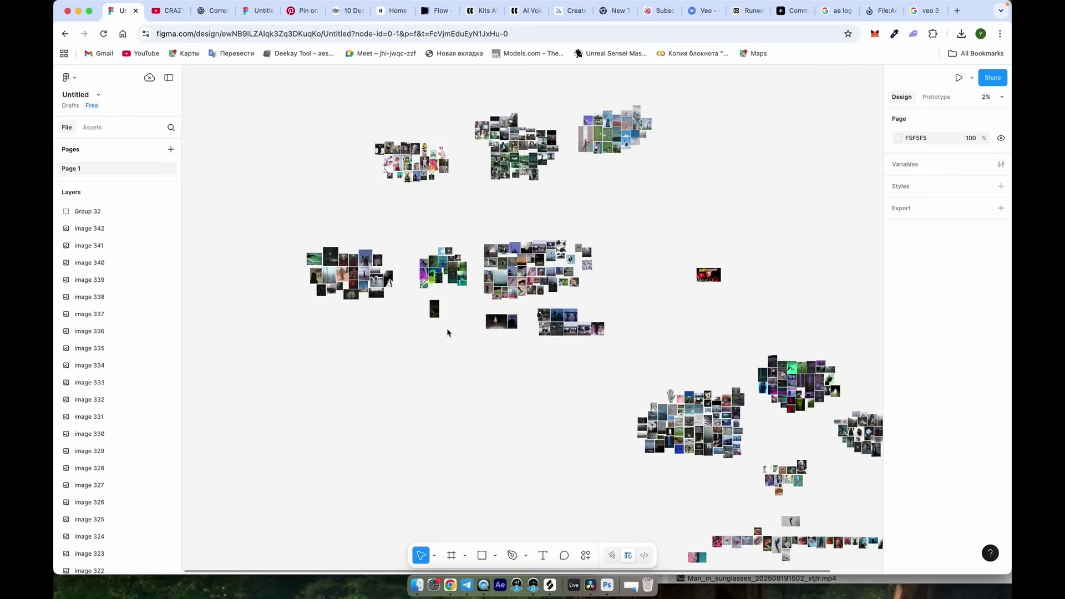
scroll(361, 264, up, 10)
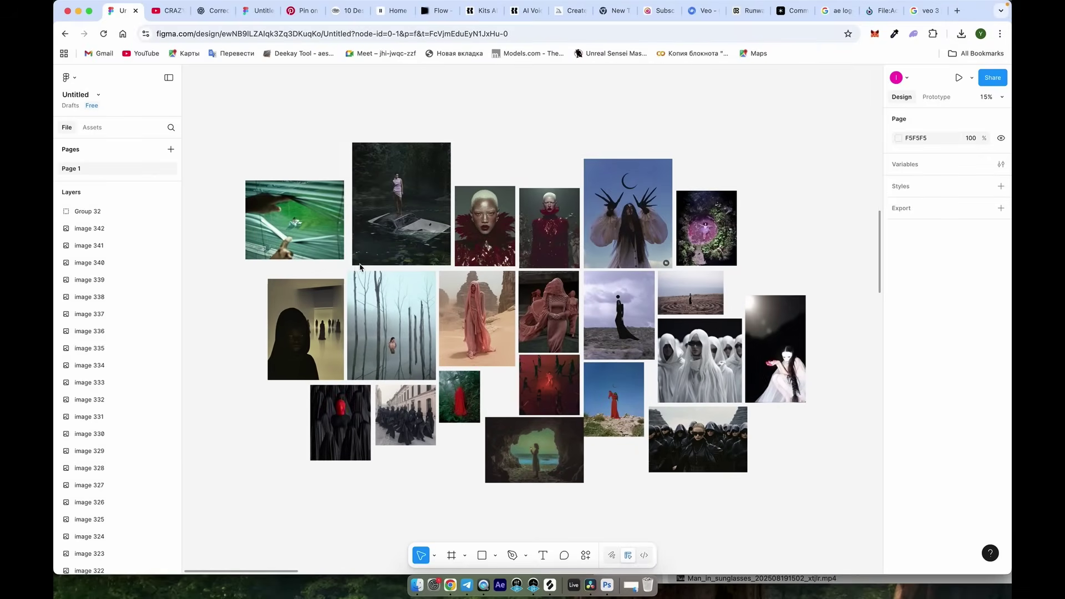
scroll(359, 267, right, 15)
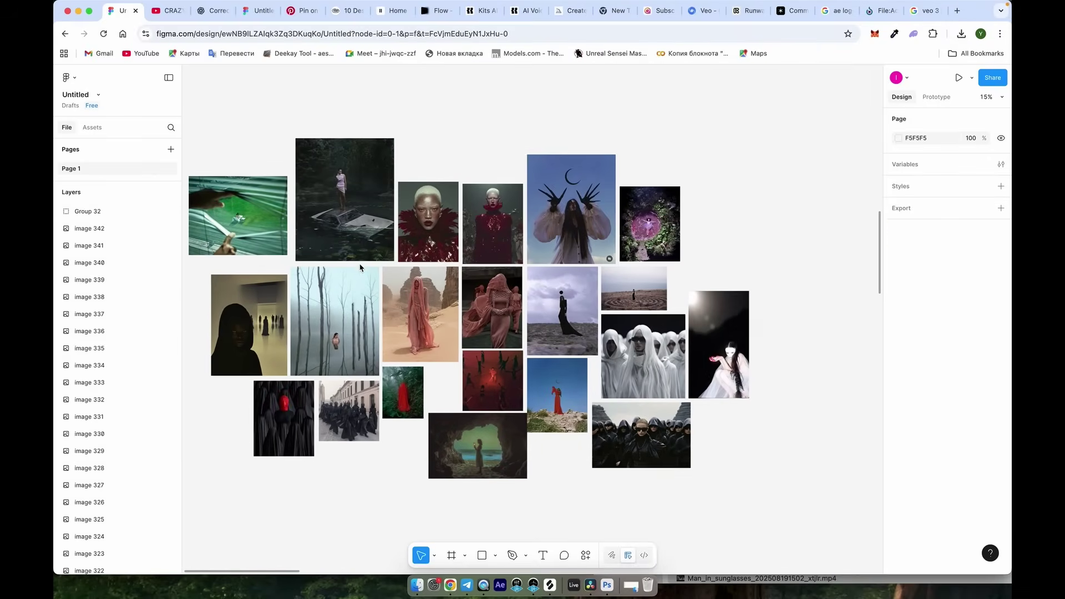
scroll(360, 267, right, 5)
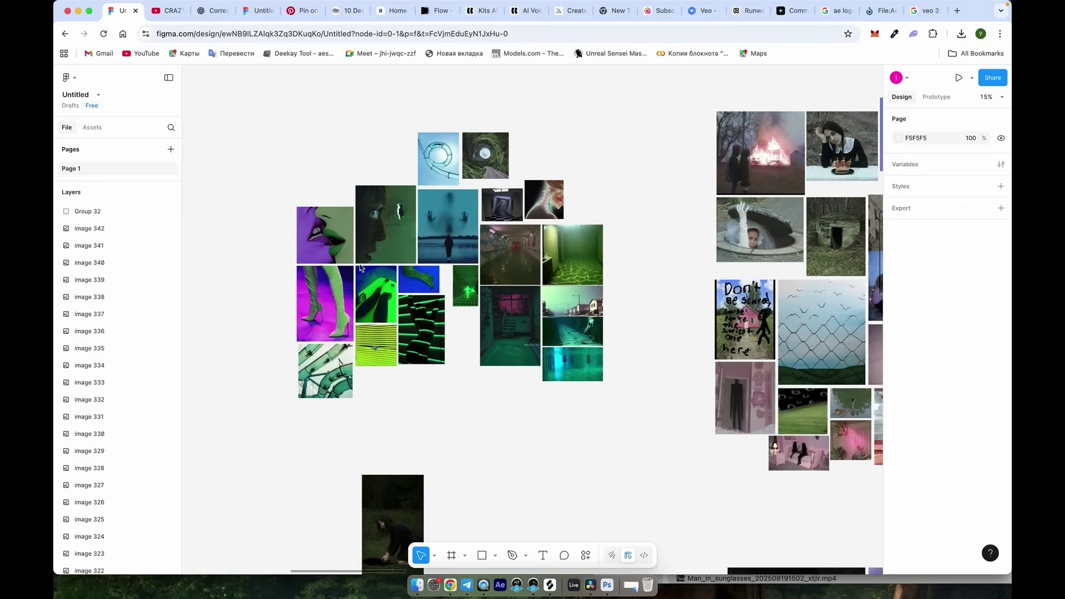
scroll(408, 261, up, 4)
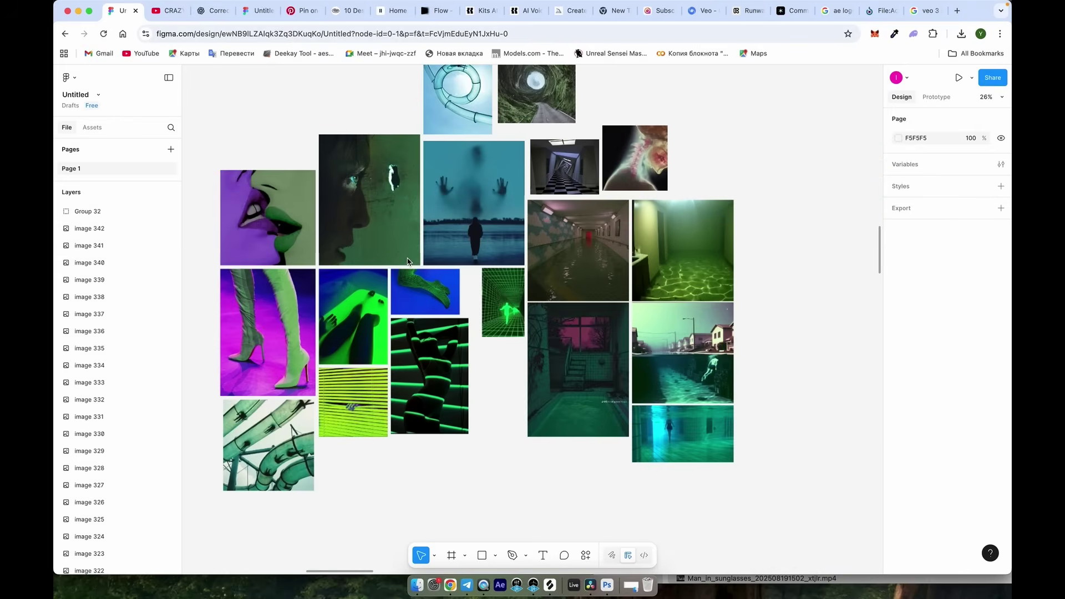
scroll(408, 262, down, 8)
scroll(444, 276, up, 6)
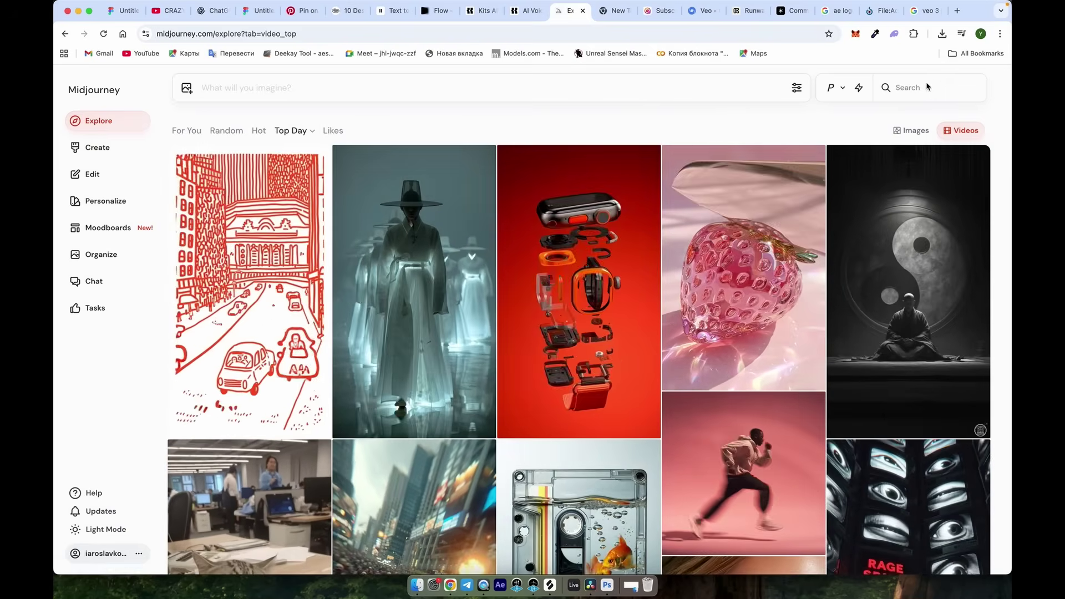
Step: Search Explore for 'strawberry woman hybrid' and open the strawberry-face video to view its prompt
click(924, 88)
text(s)
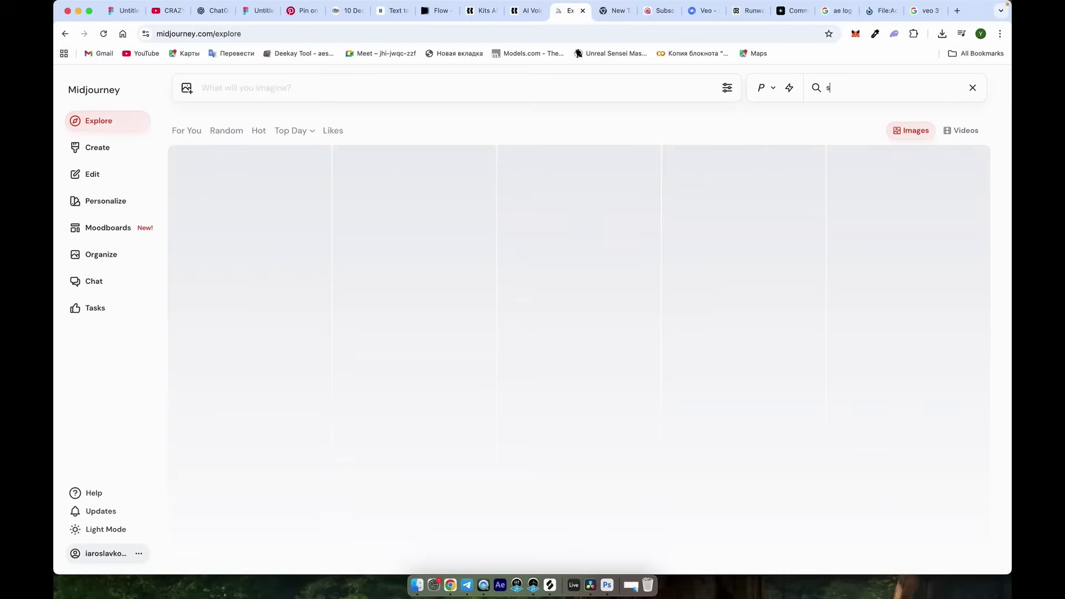
text(trawberry woman hybrid)
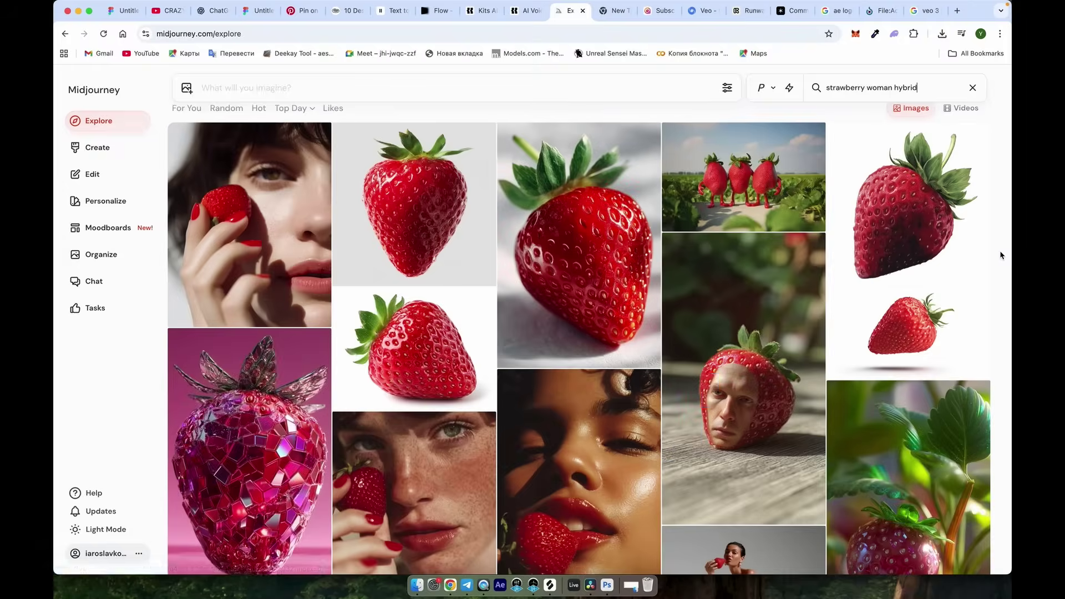
click(840, 169)
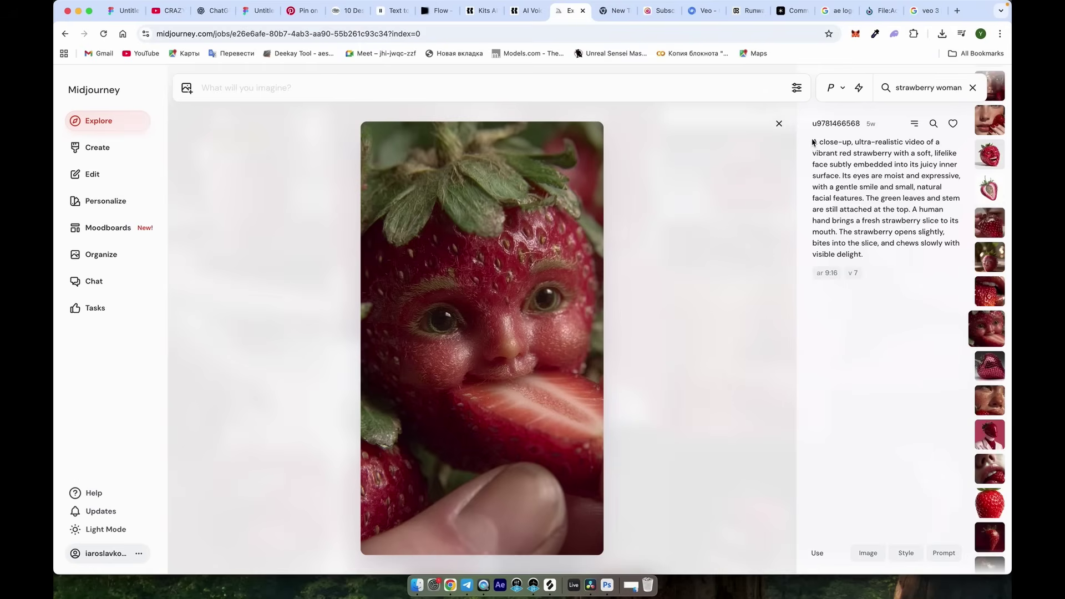
Step: Select the strawberry video's prompt, then save the Pinterest blue-face image as a JPG
drag(814, 142, 919, 264)
click(939, 88)
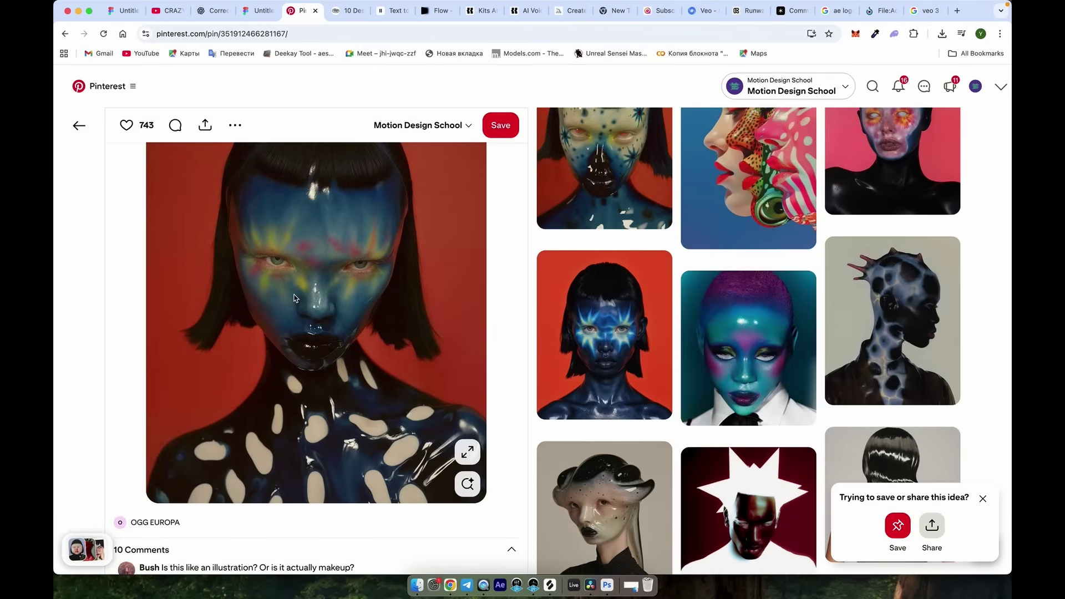
right_click(294, 298)
click(334, 312)
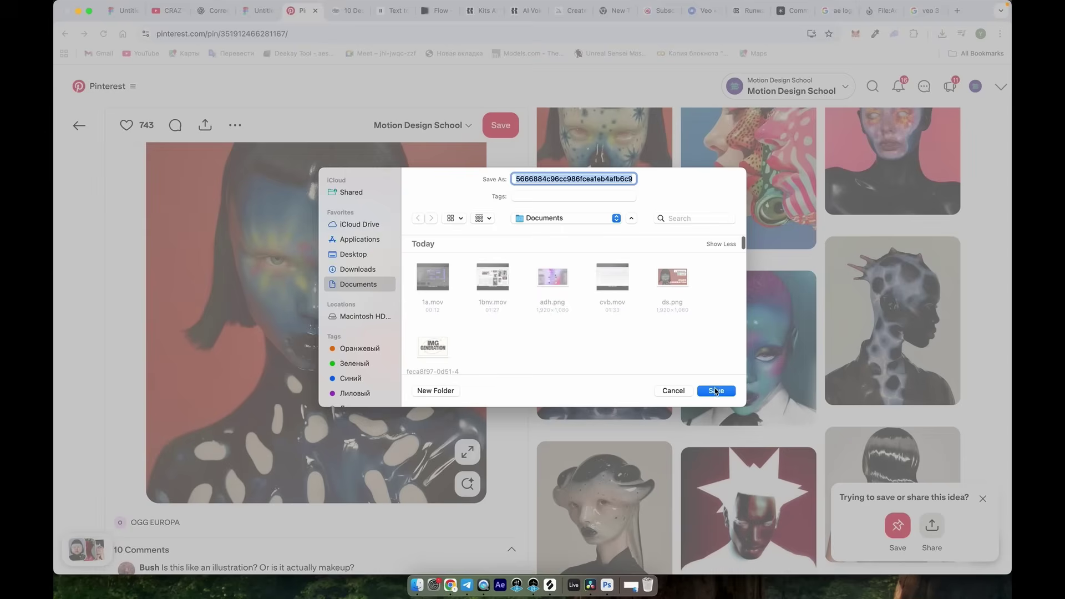
click(715, 392)
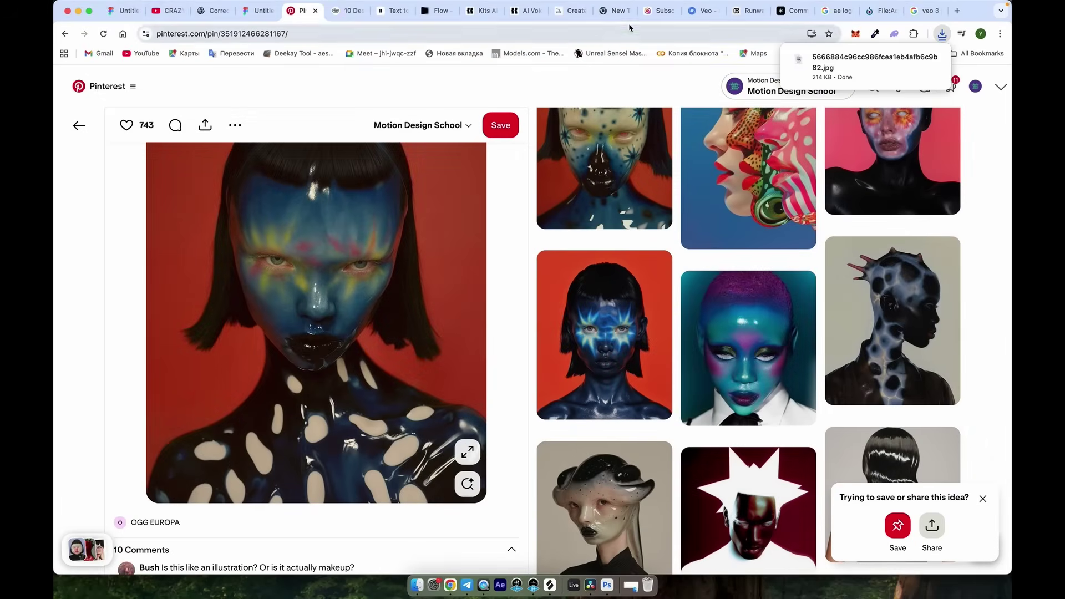
click(567, 11)
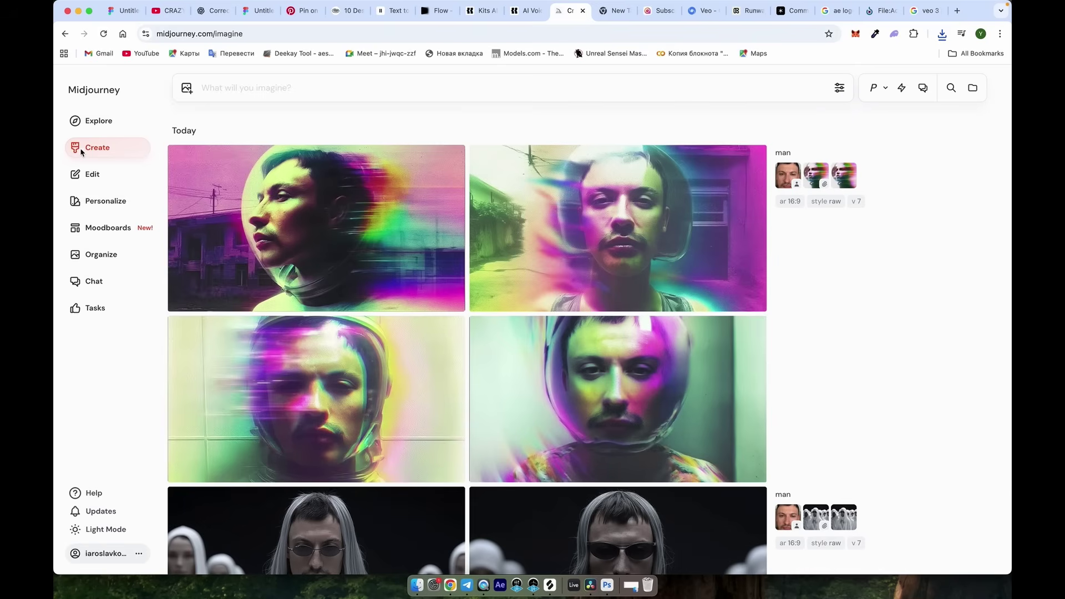
click(840, 94)
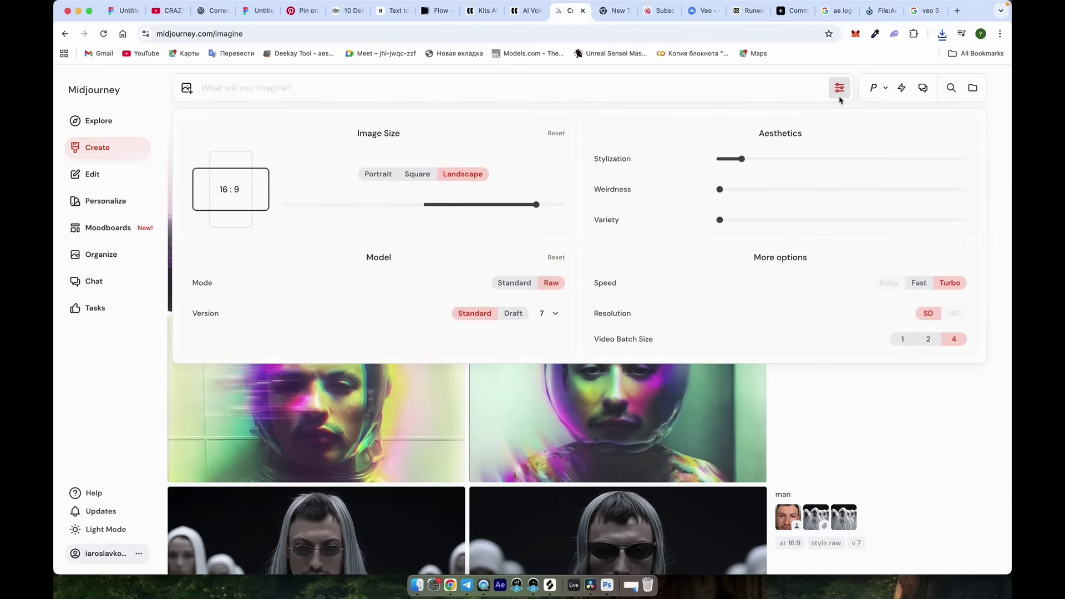
mouse_move(537, 205)
mouse_down()
mouse_move(505, 205)
mouse_move(532, 201)
mouse_up()
click(949, 390)
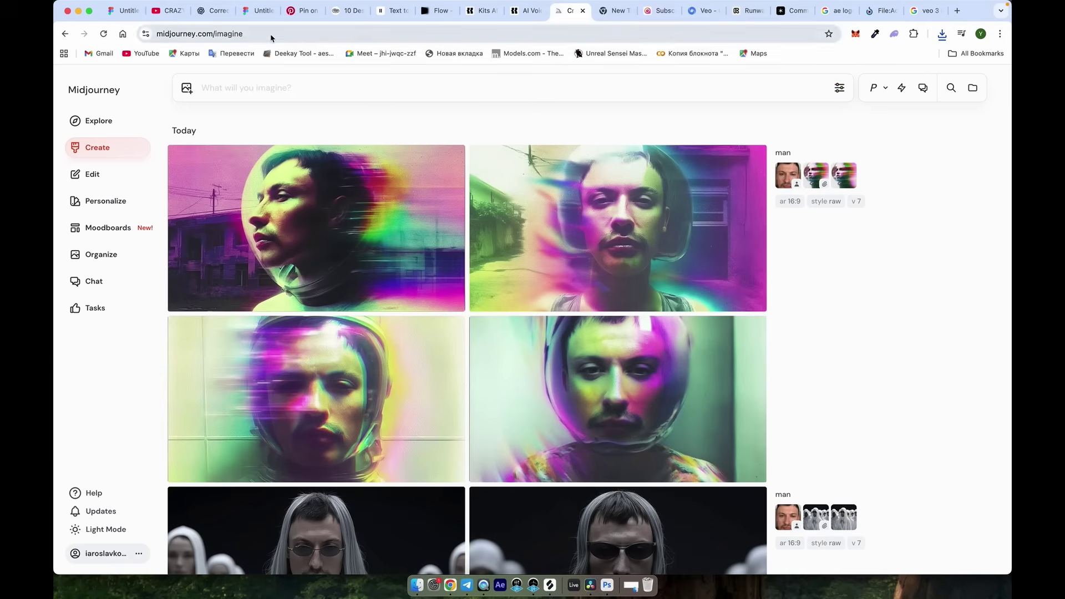
Step: Upload the downloaded blue-face JPG into Midjourney's image reference area
click(187, 88)
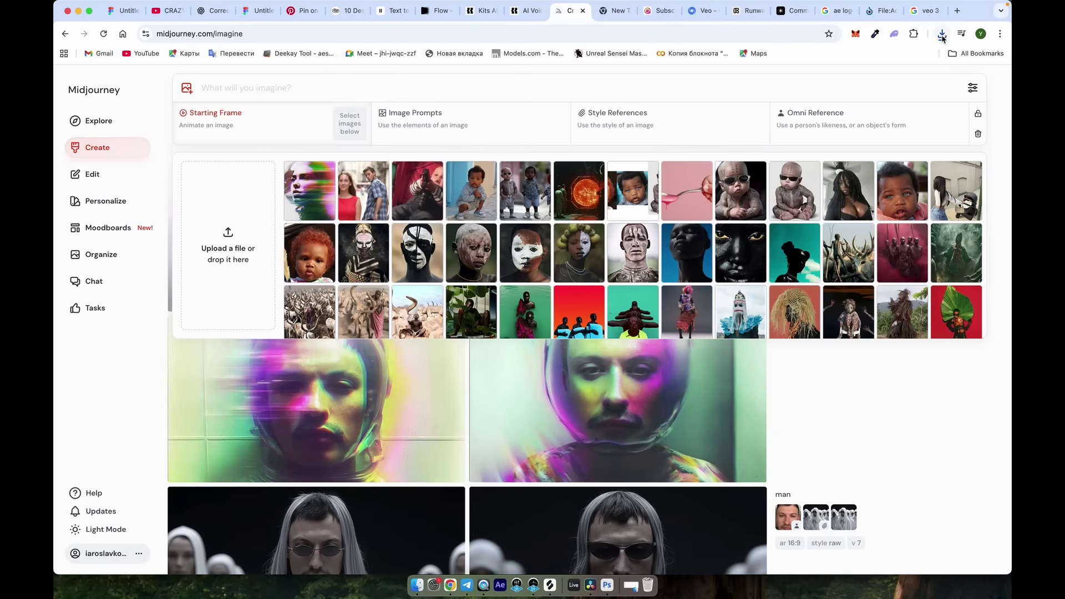
click(943, 35)
drag(854, 82, 226, 239)
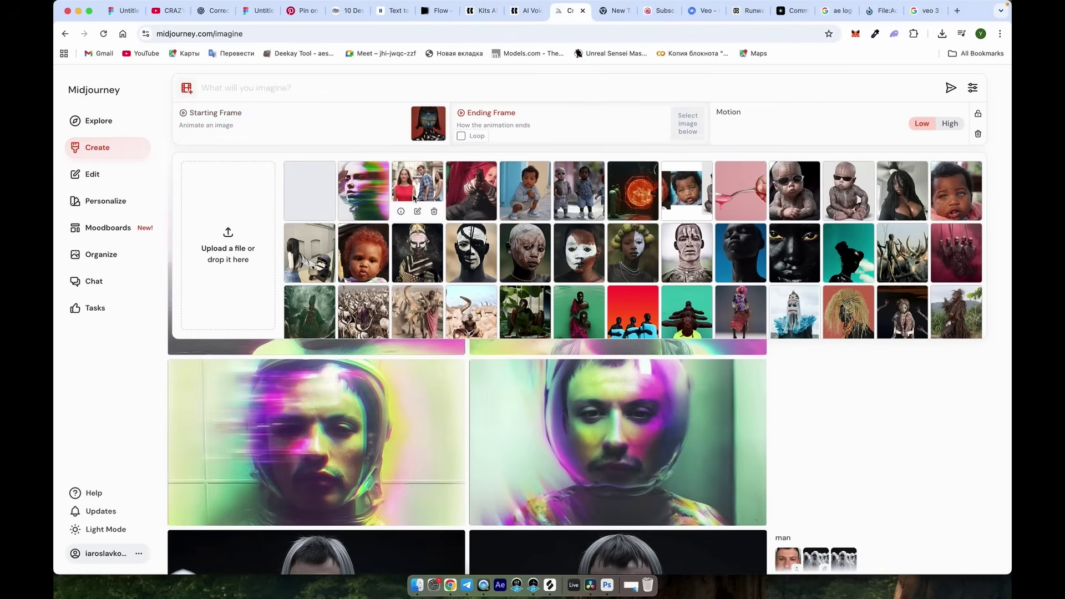
scroll(413, 196, down, 3)
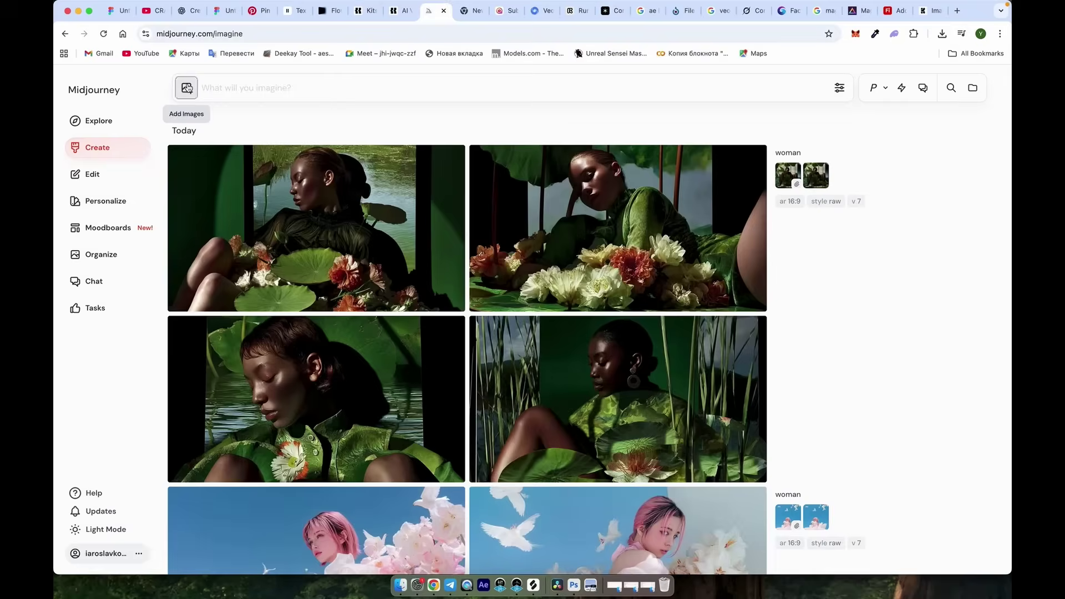
Step: Generate 'woman' images with the blue-face picture as style reference and image prompt
click(188, 88)
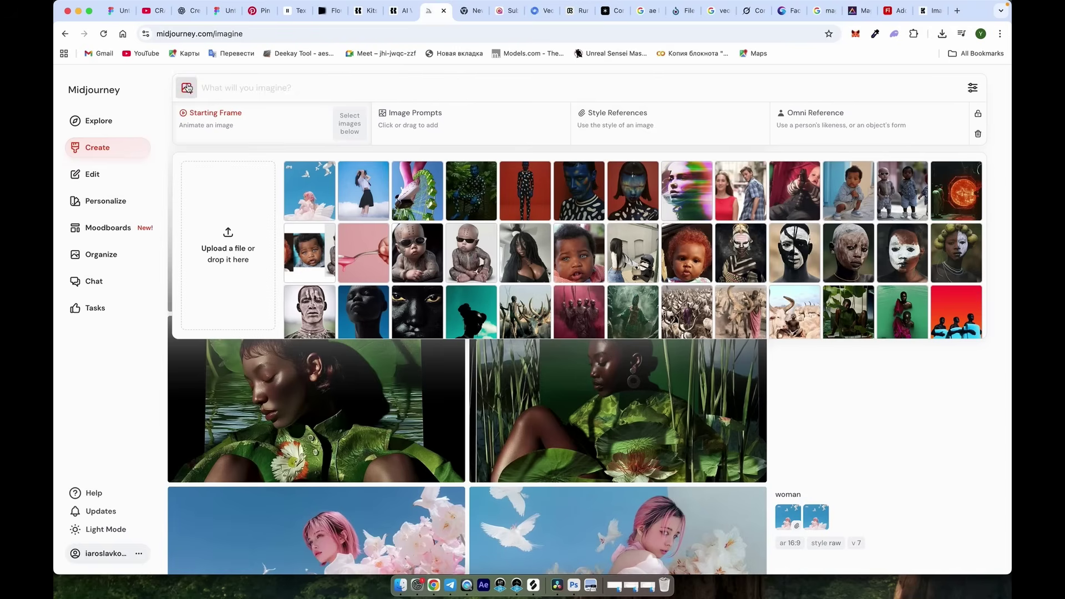
click(694, 130)
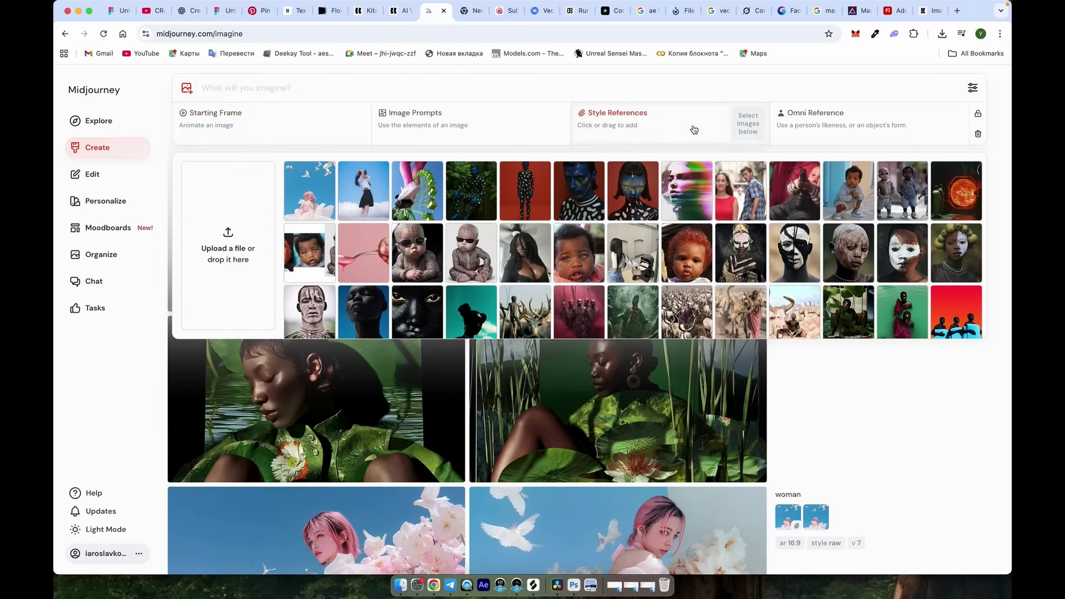
click(627, 186)
click(350, 122)
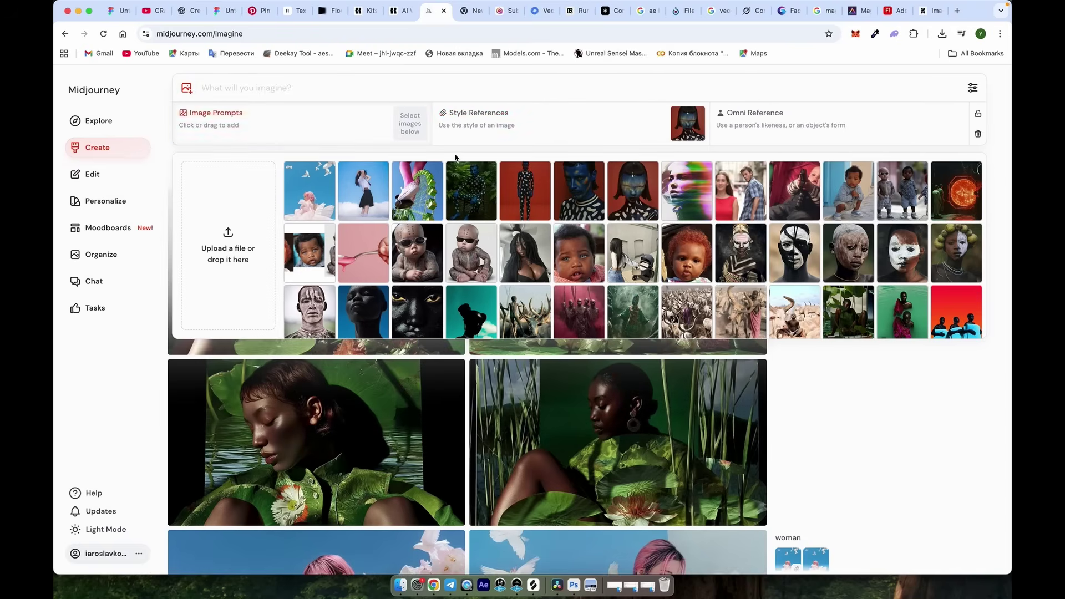
click(633, 194)
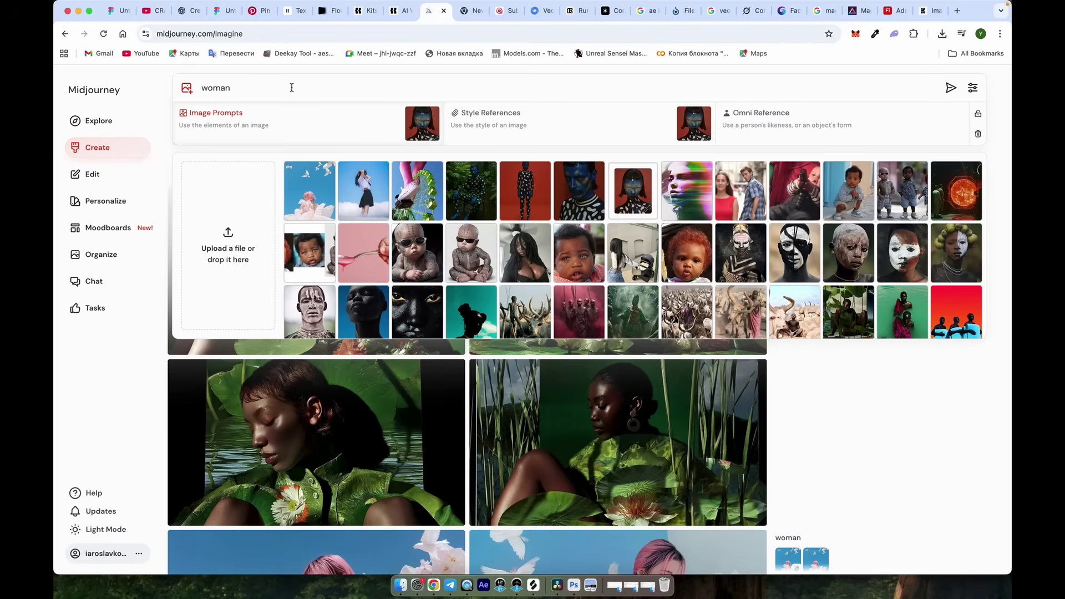
mouse_move(629, 174)
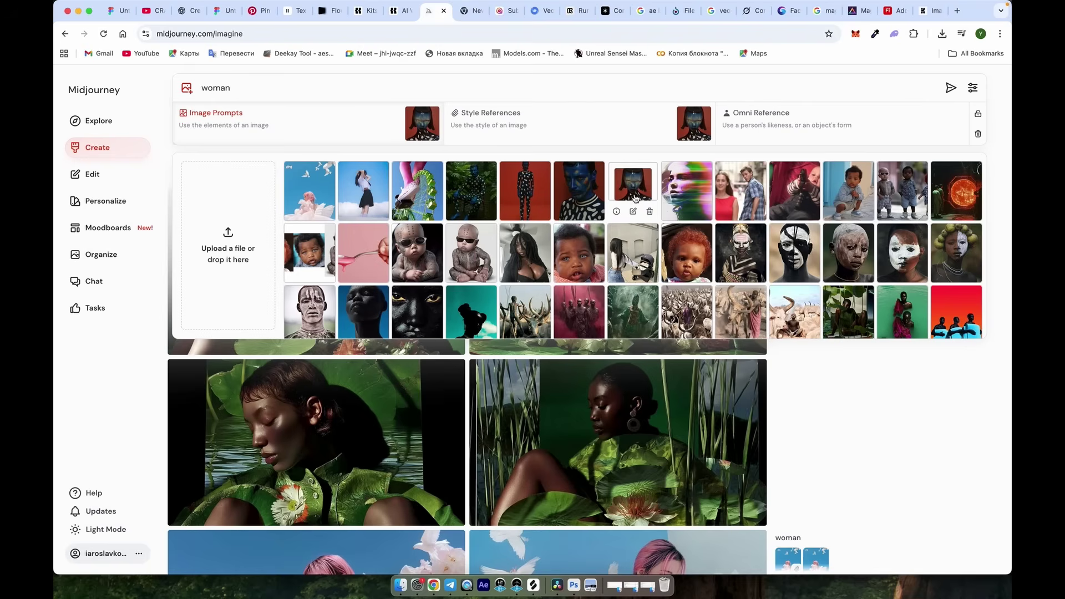
click(632, 210)
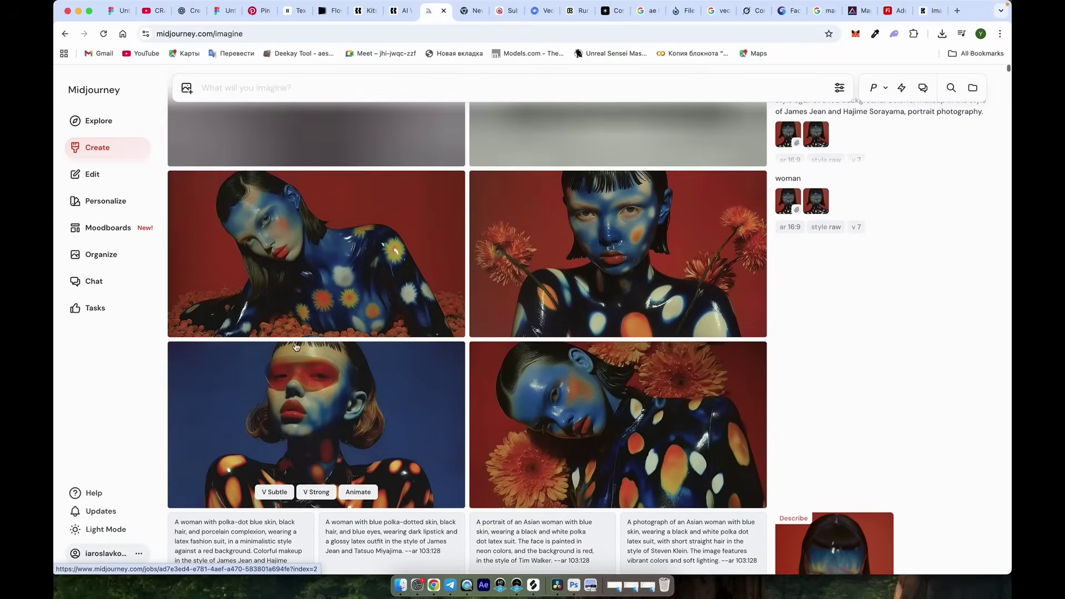
Step: Run Describe on the blue-face portrait to get suggested text prompts
click(558, 88)
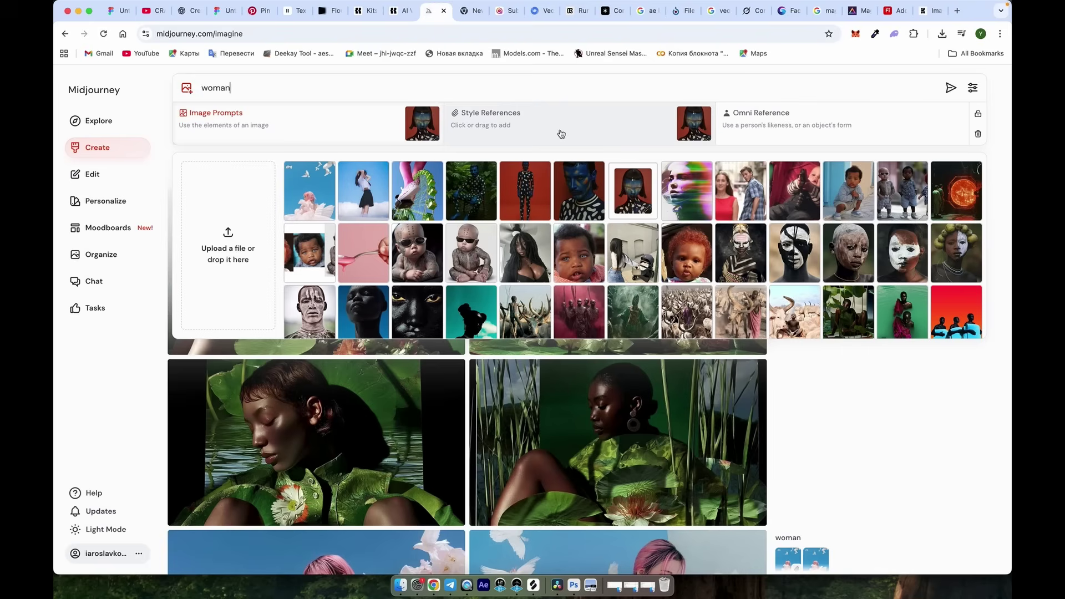
mouse_move(637, 188)
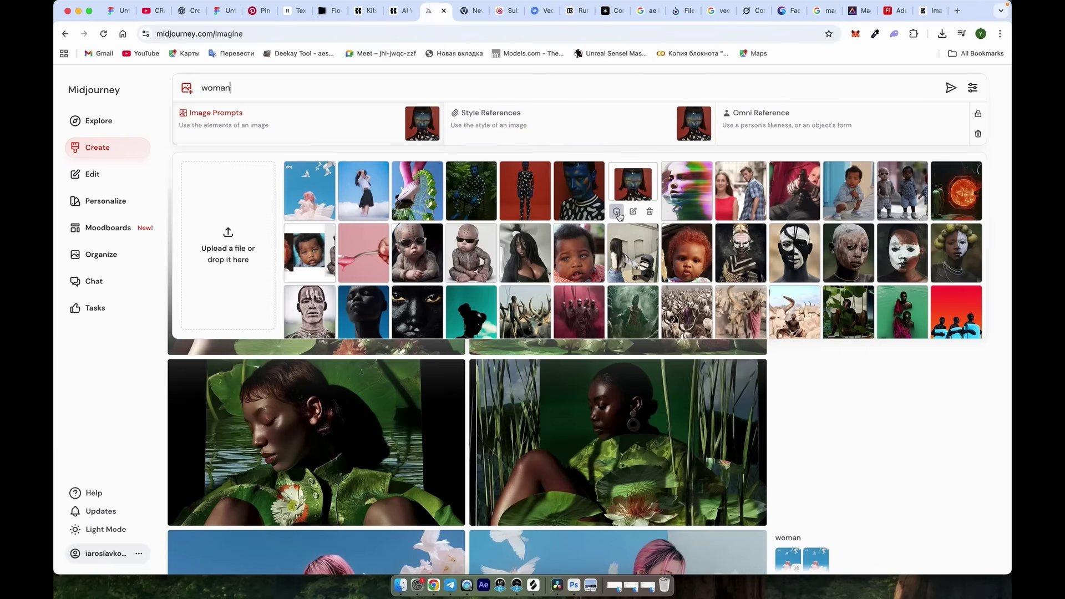
click(616, 211)
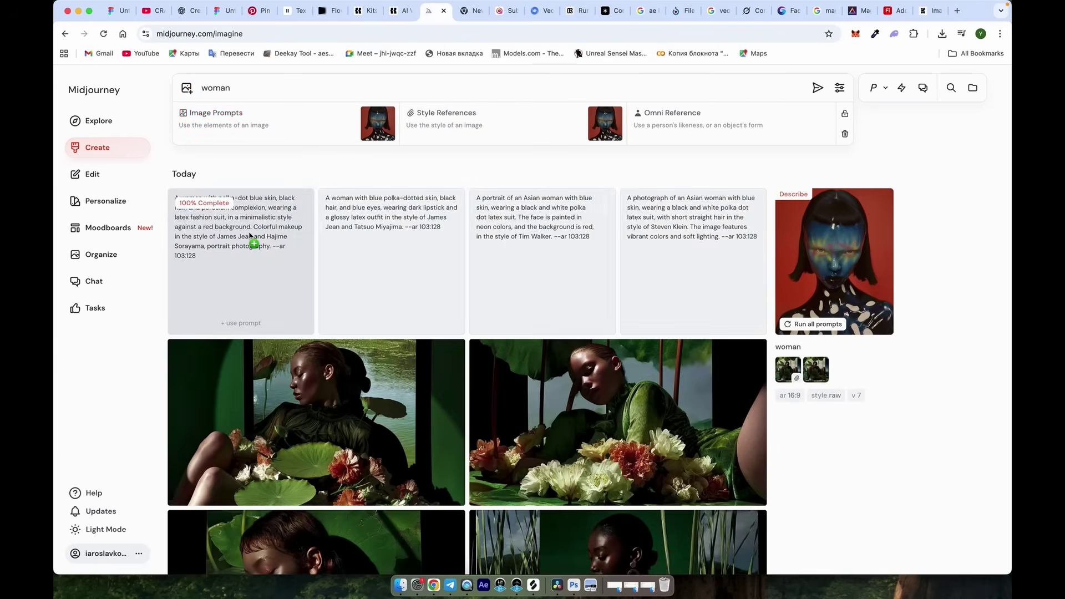
scroll(716, 265, down, 6)
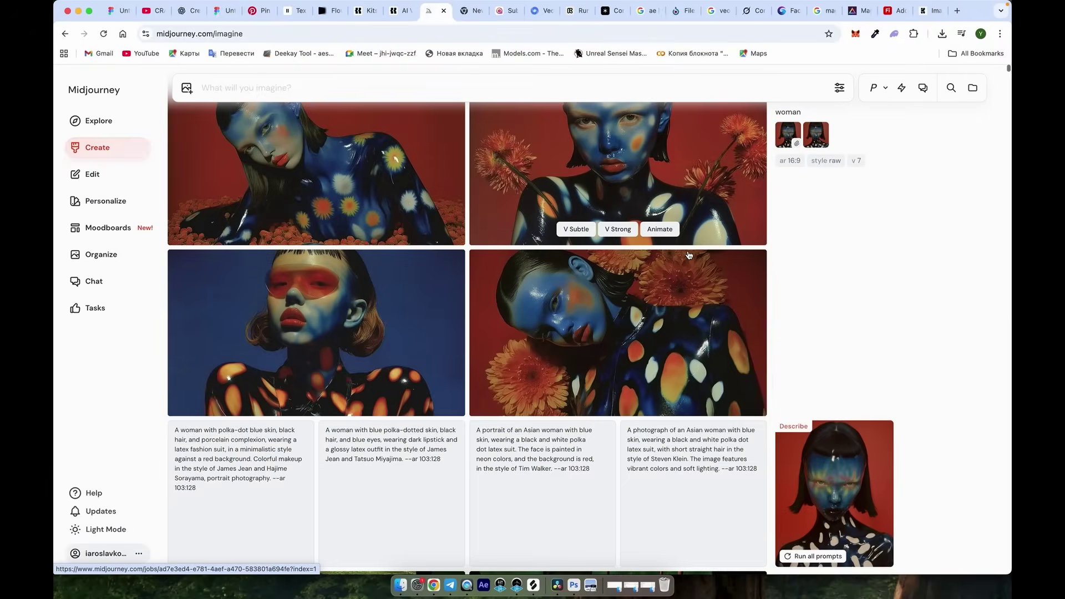
scroll(688, 254, up, 10)
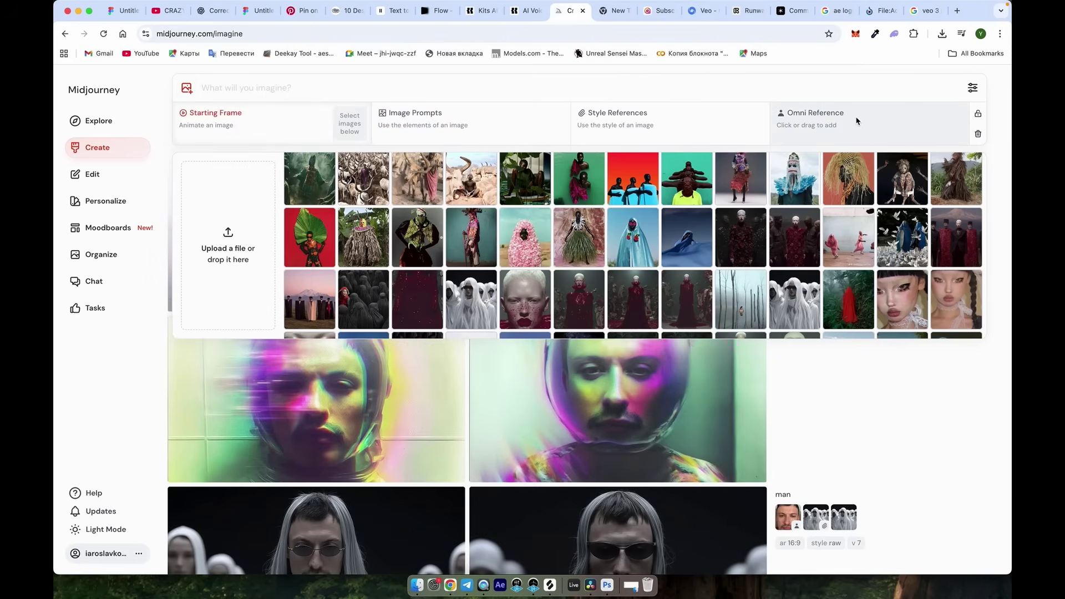
Step: Set the man's face photo as the Omni Reference and close its full-size preview
click(868, 131)
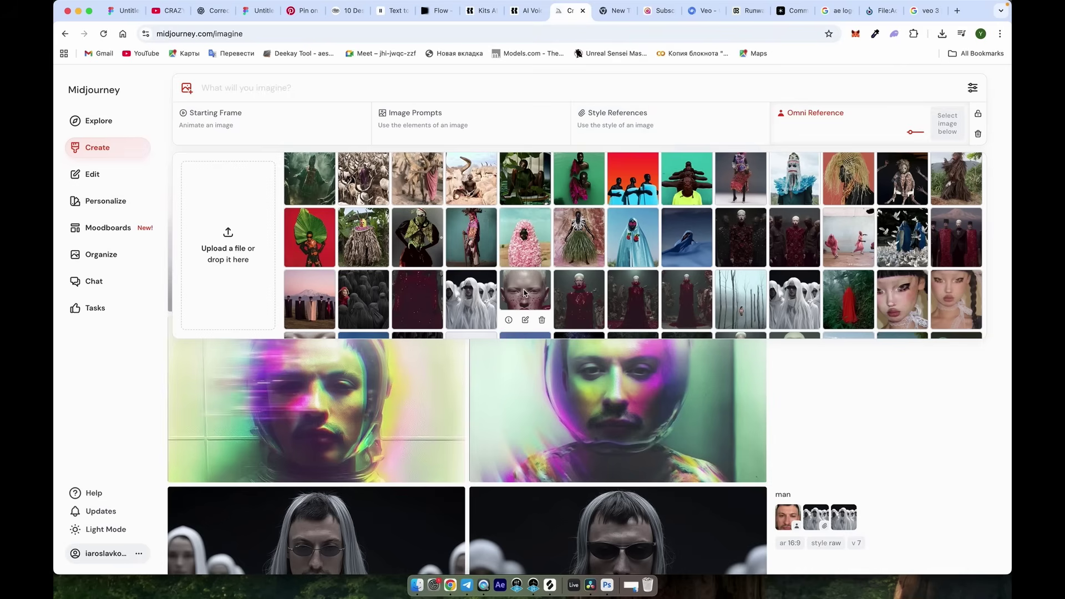
scroll(598, 281, down, 5)
click(741, 186)
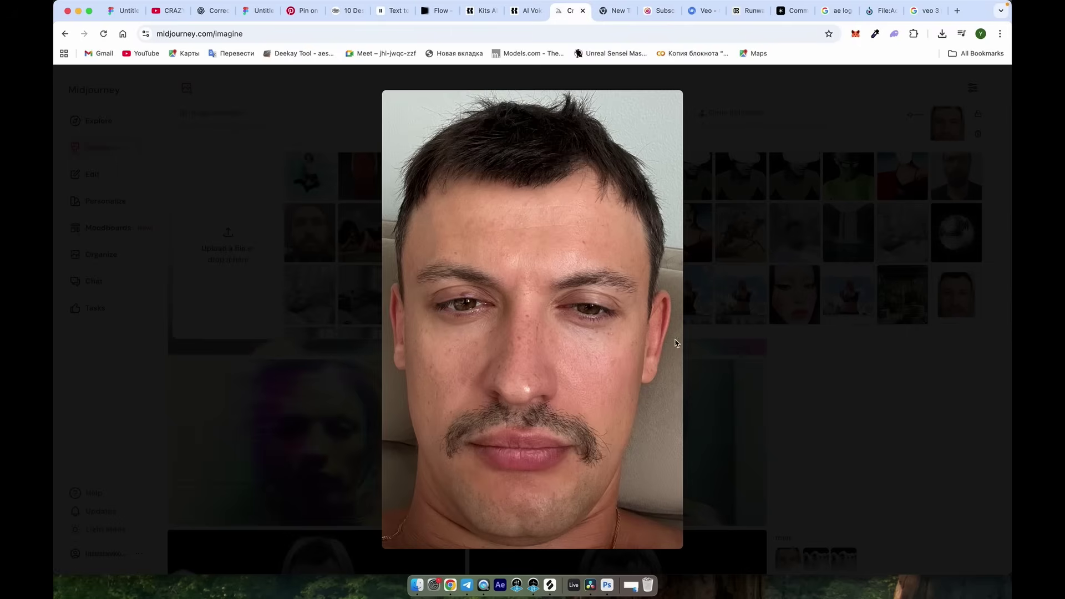
click(793, 332)
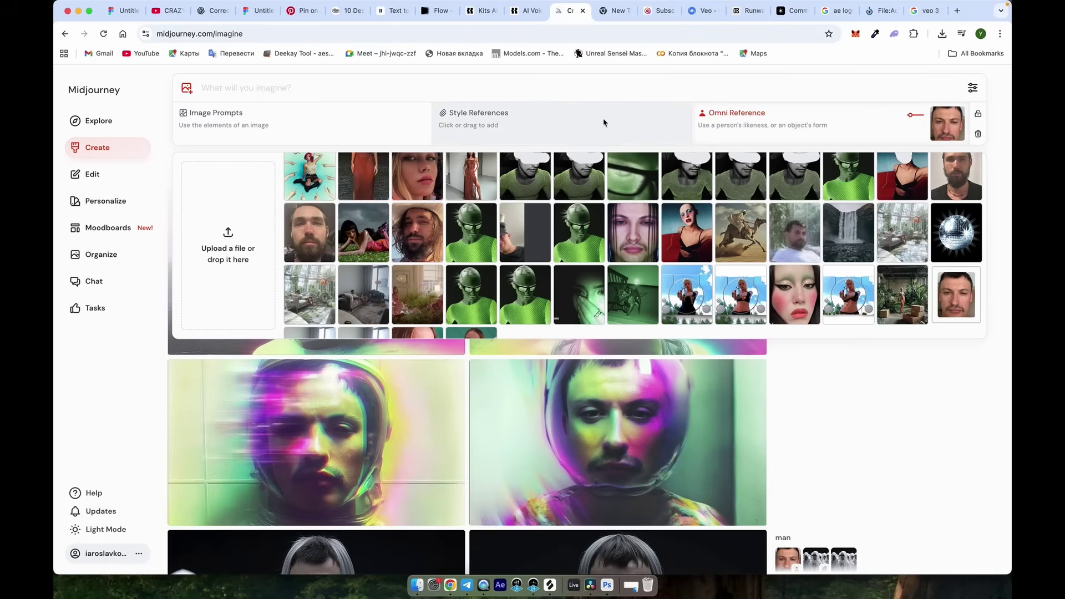
scroll(591, 275, up, 5)
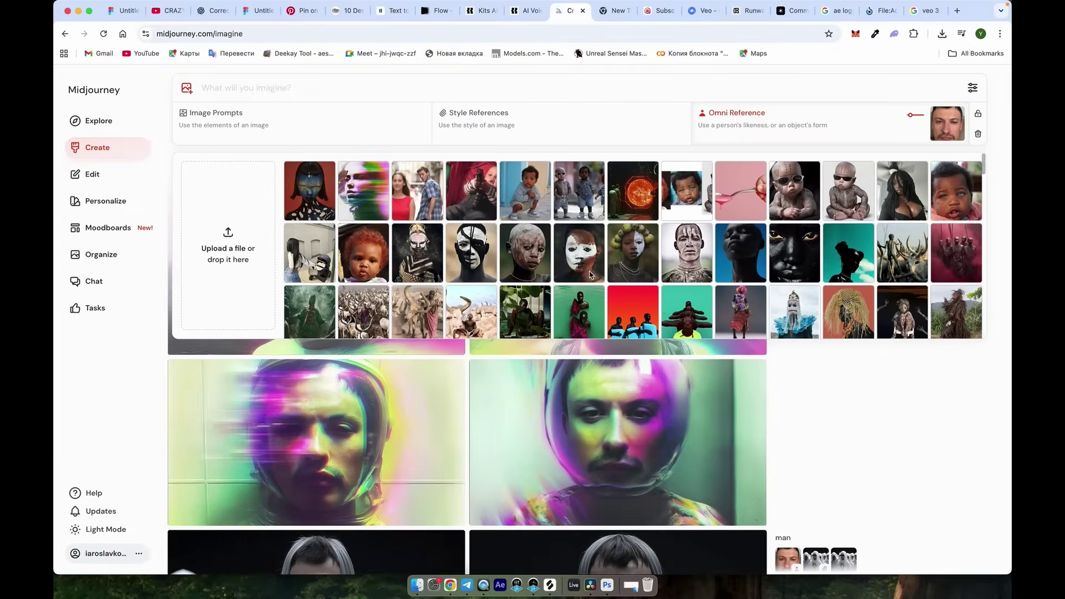
Step: Use the blue-face portrait as style reference and image prompt for 'man', with omni strength 75
click(568, 116)
click(313, 188)
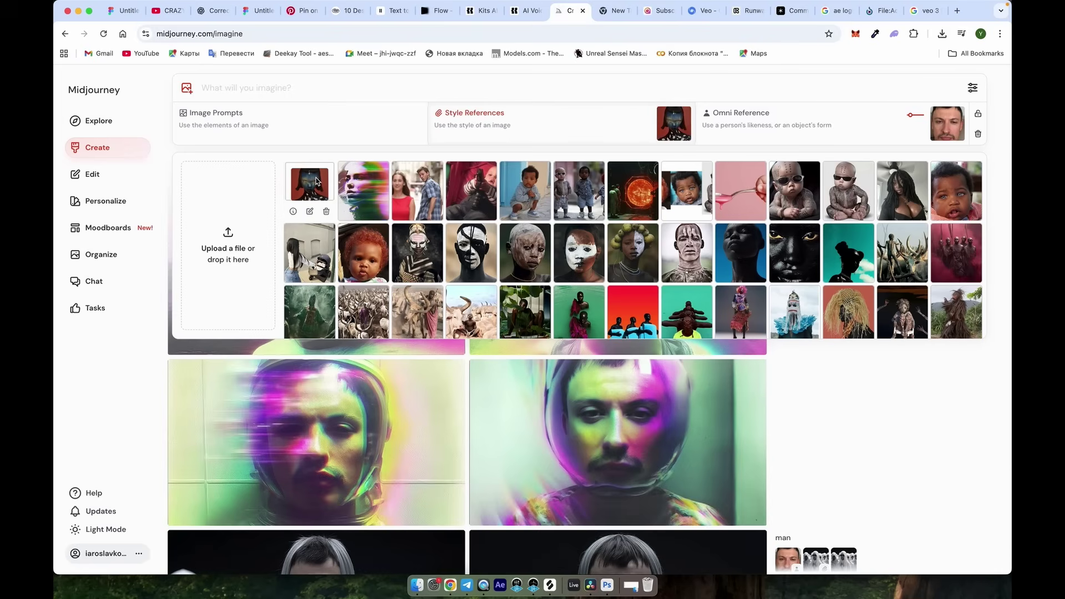
click(359, 131)
click(315, 180)
click(237, 89)
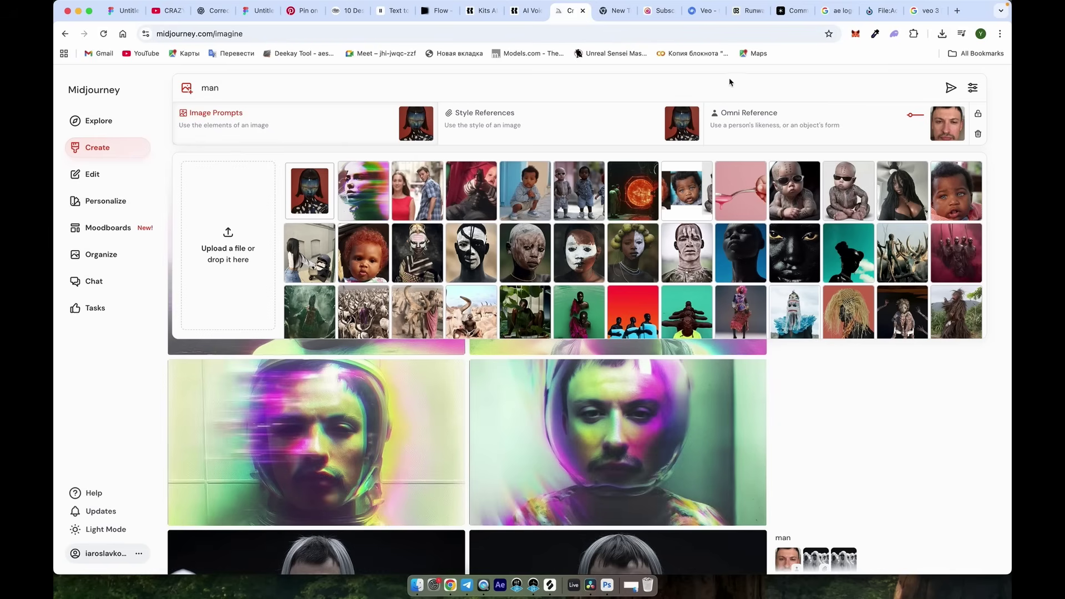
click(912, 127)
click(914, 116)
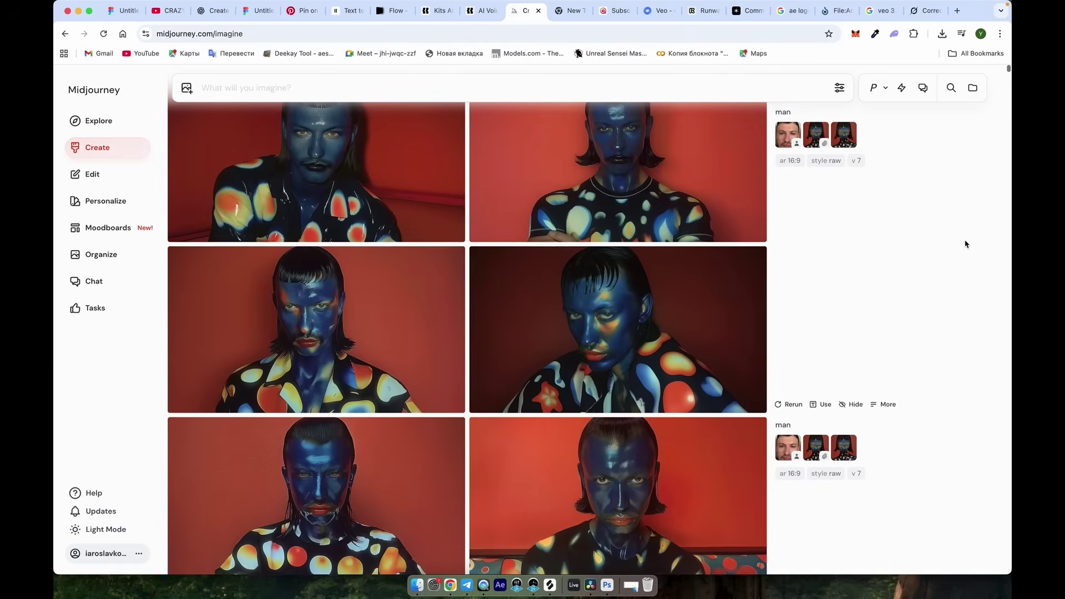
Step: Reuse the earlier man job and resubmit it with omni weight --ow 75
scroll(965, 244, up, 10)
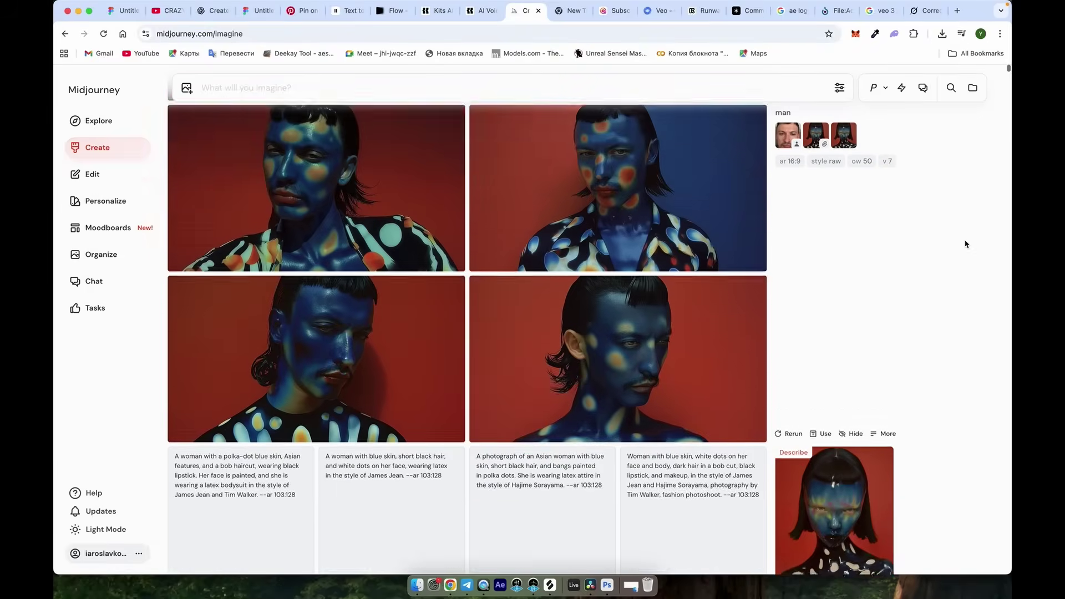
scroll(965, 244, up, 5)
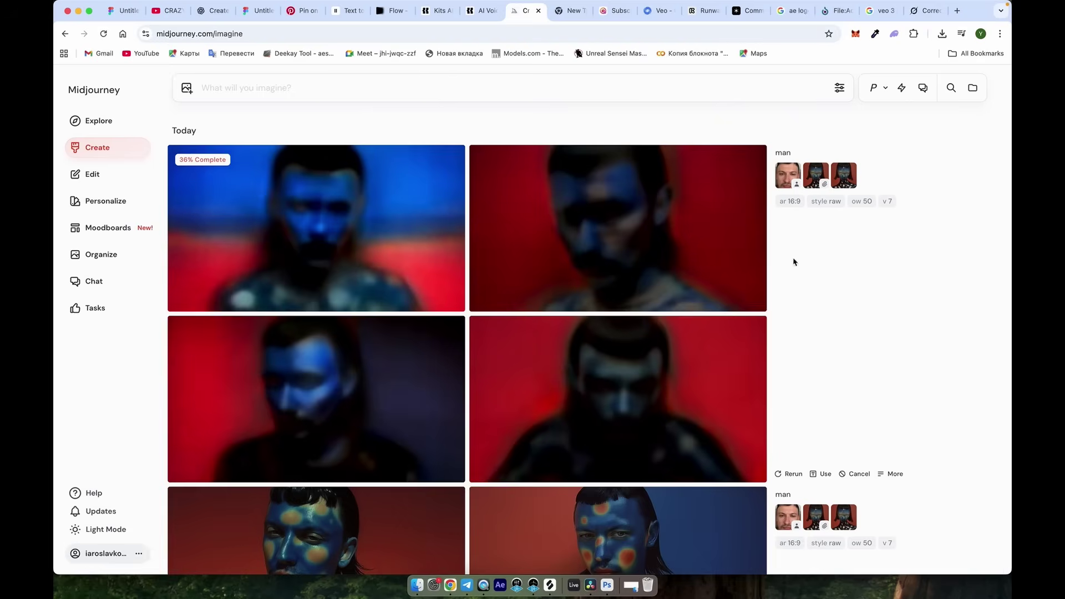
click(823, 475)
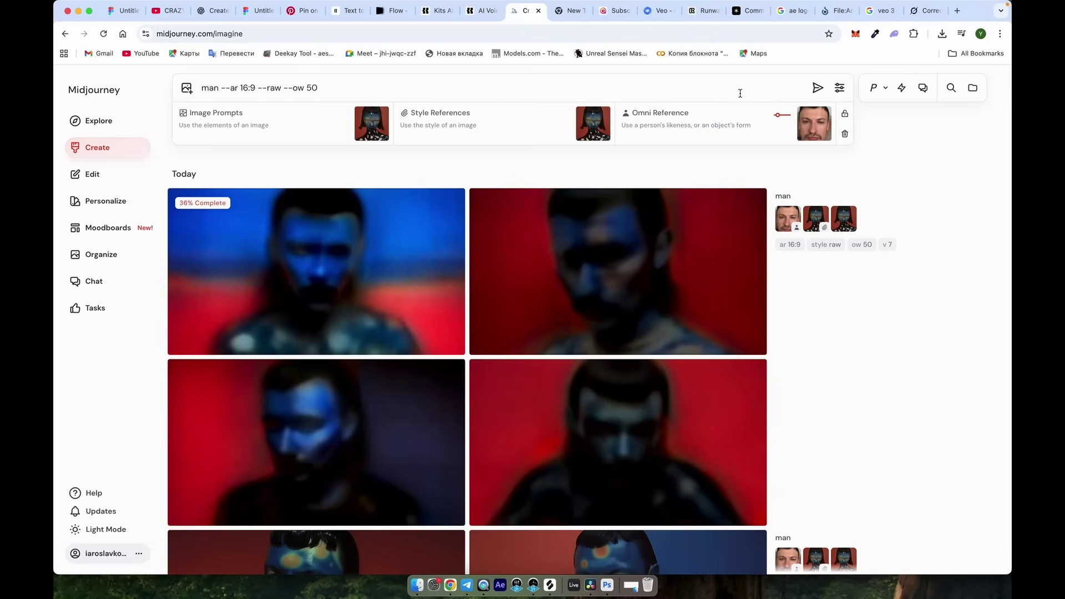
click(773, 128)
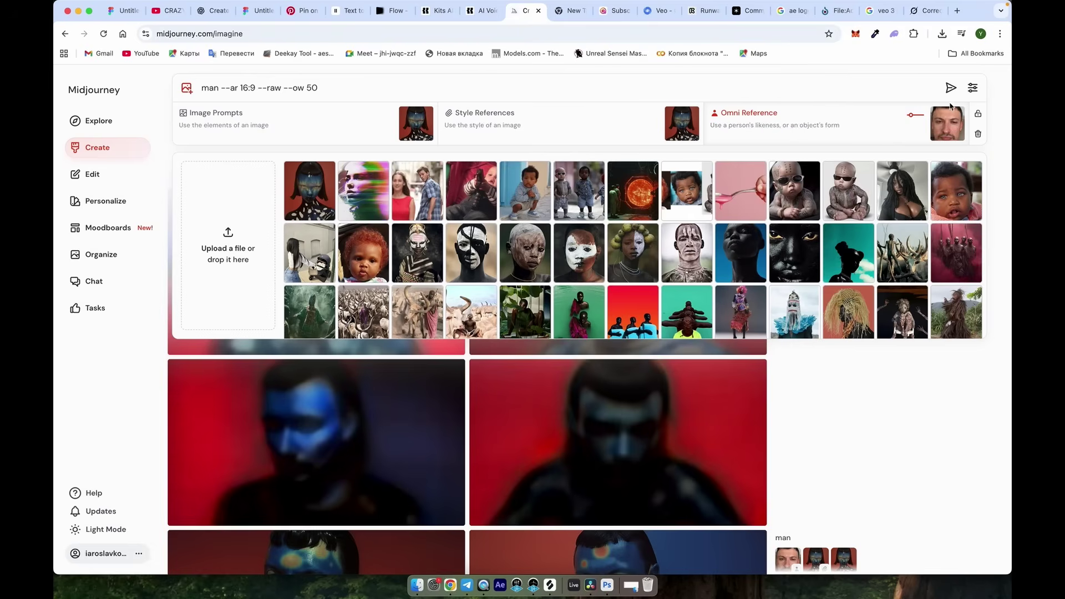
click(915, 121)
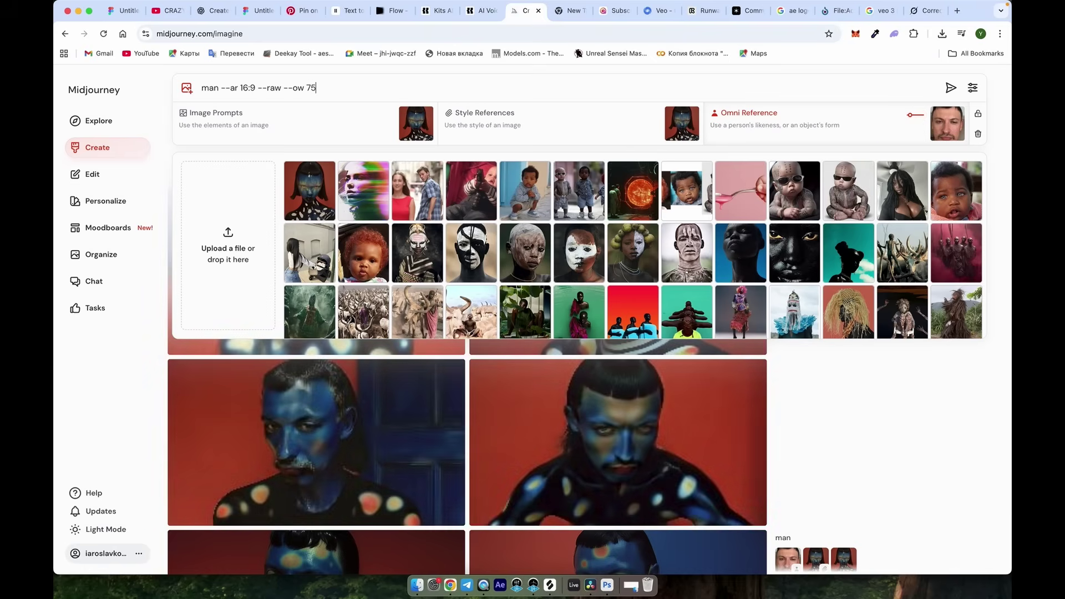
key(Return)
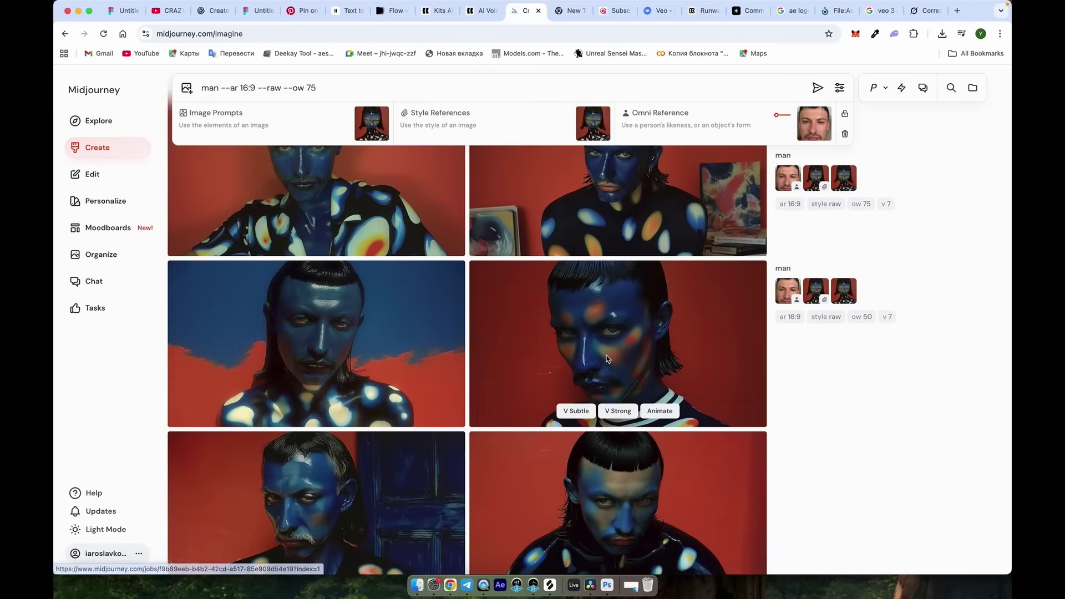
Step: Inspect a generated portrait in detail, then review the full-body polka-dot results
click(606, 355)
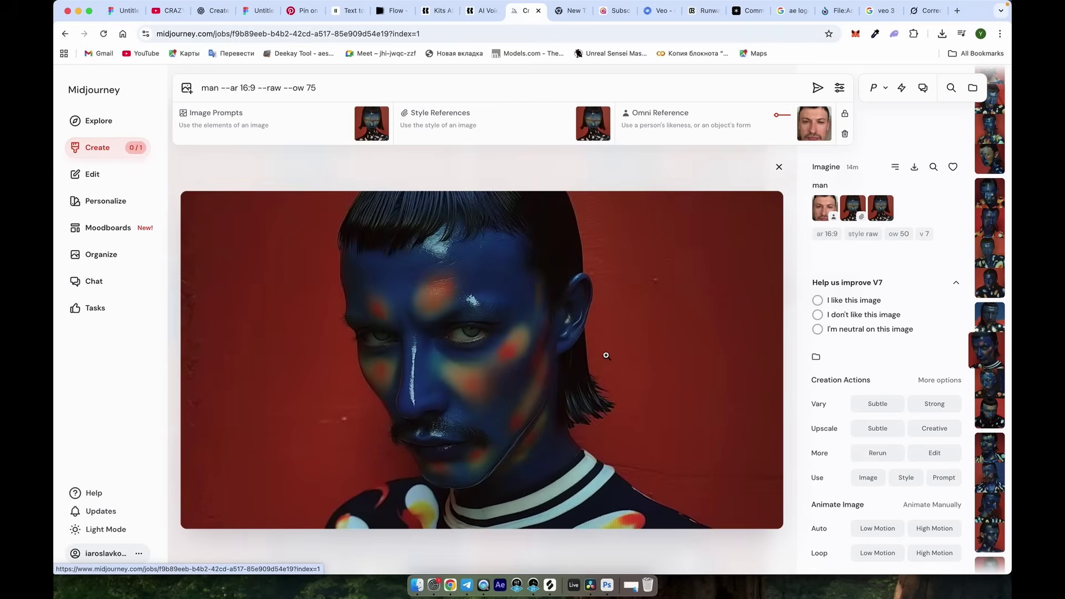
right_click(606, 355)
key(Escape)
key(Escape)
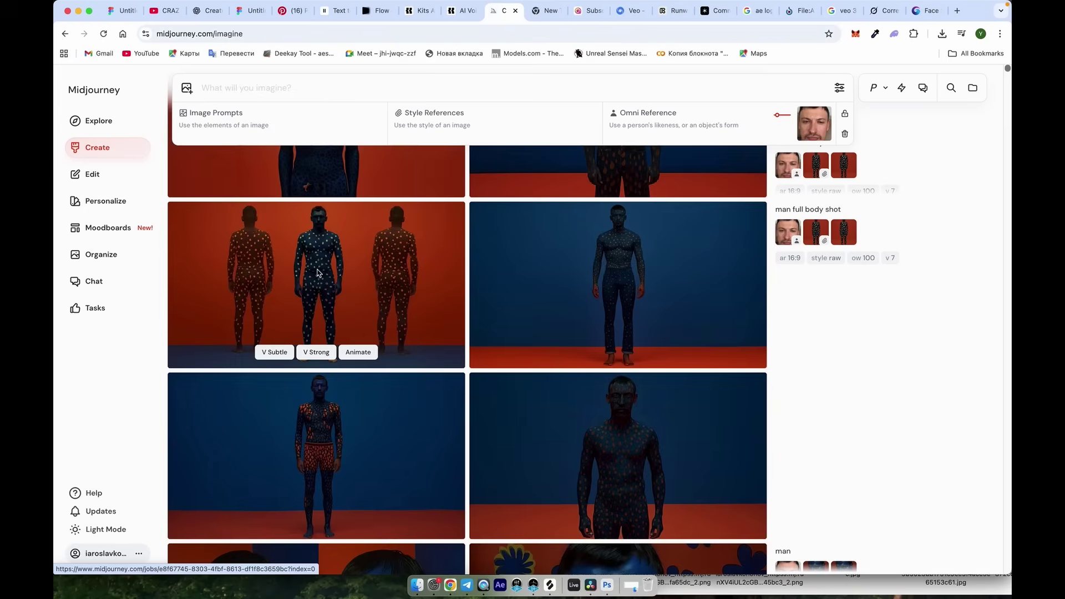
scroll(639, 446, up, 4)
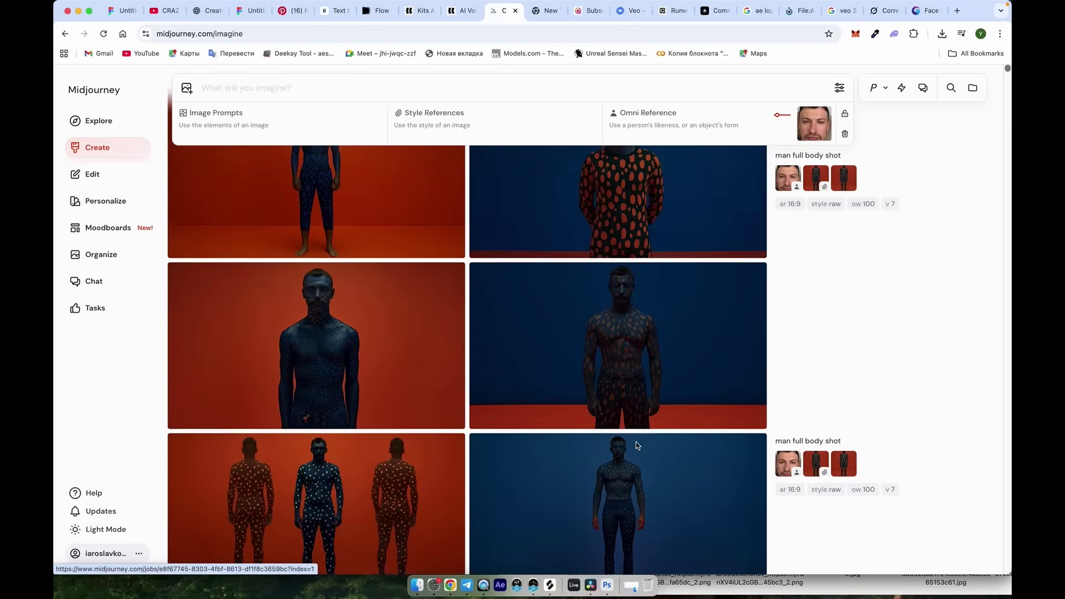
mouse_move(304, 341)
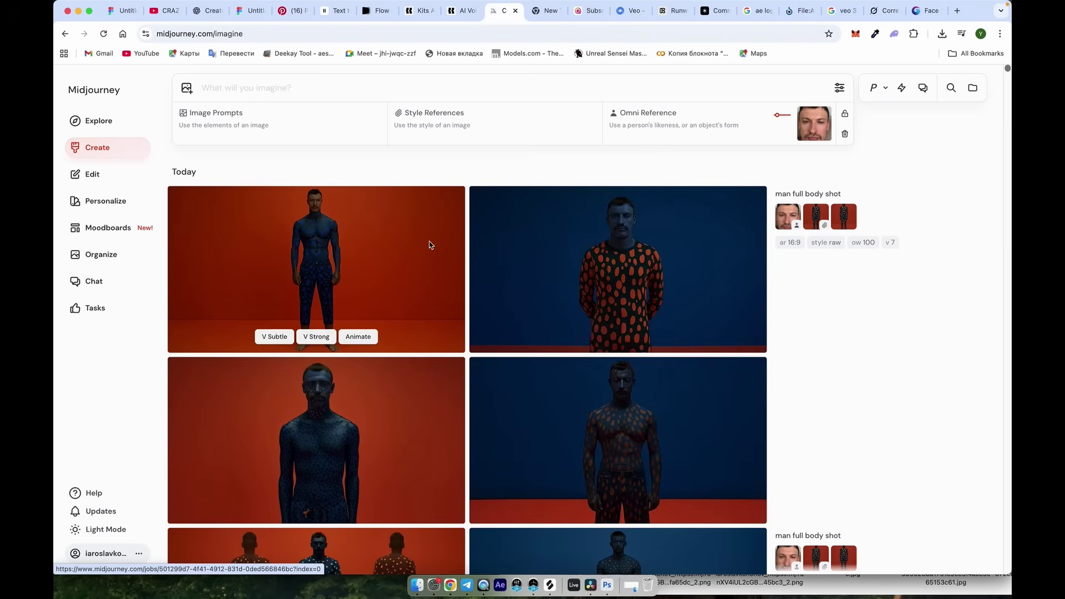
Step: Review the earlier ChatGPT edits: the younger-girl image and the full body shot request
click(203, 13)
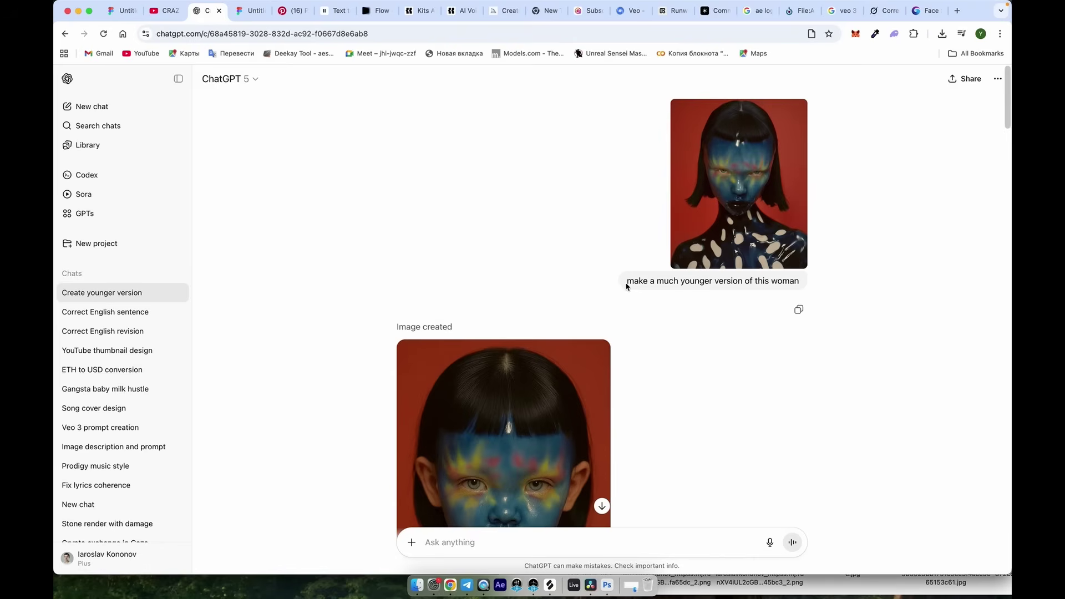
drag(626, 286, 799, 280)
scroll(657, 238, down, 3)
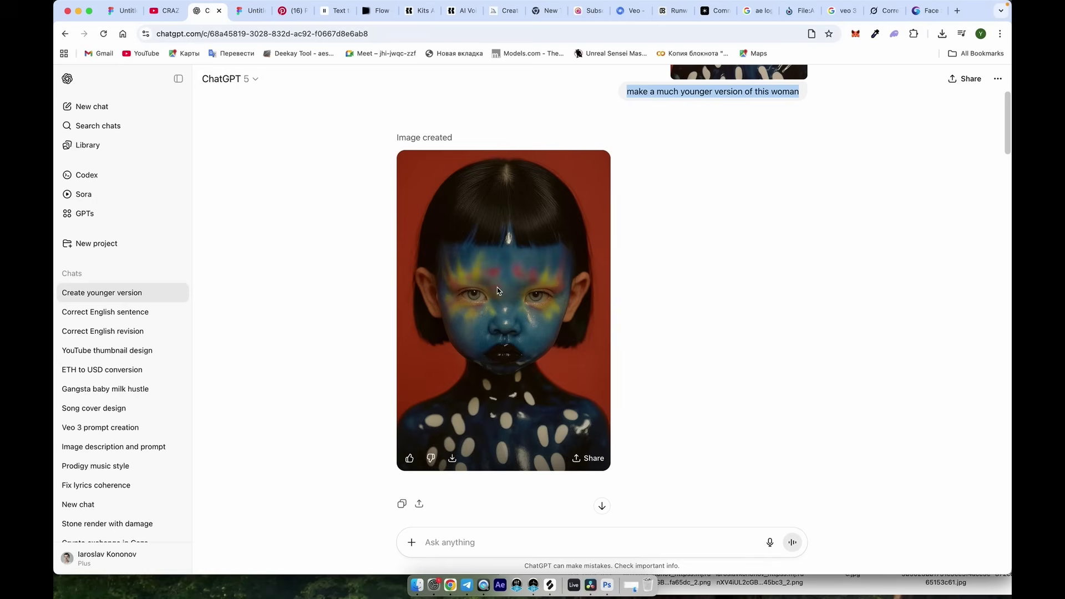
click(399, 312)
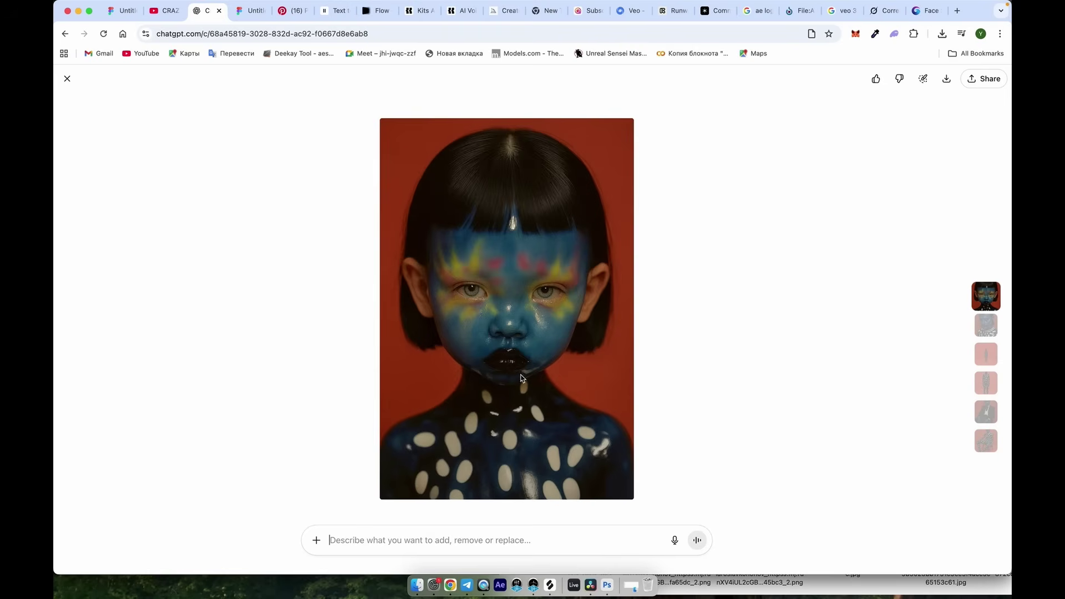
key(Escape)
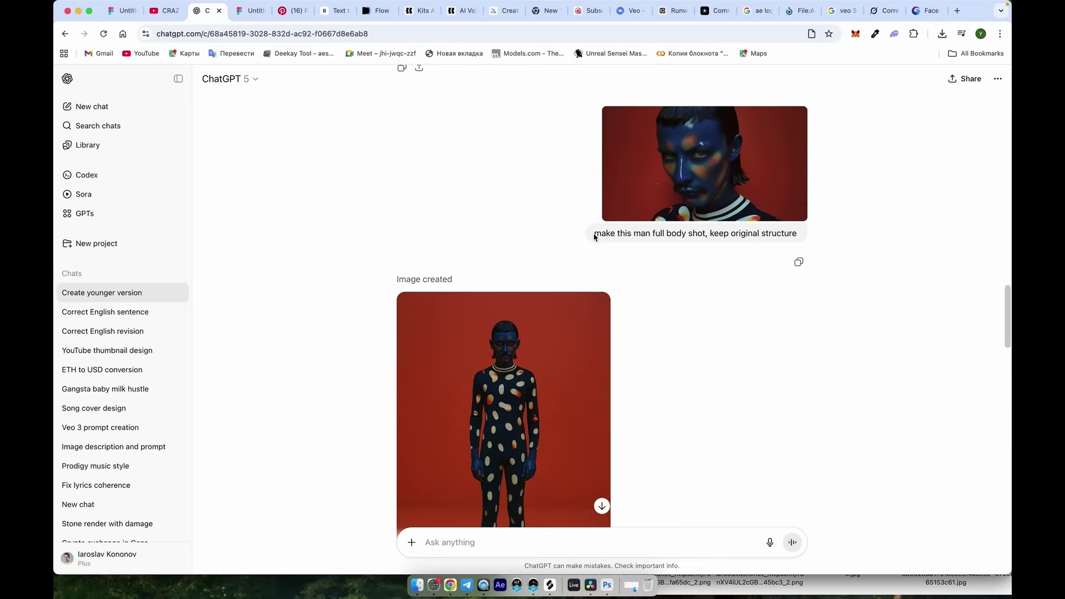
drag(596, 236, 837, 236)
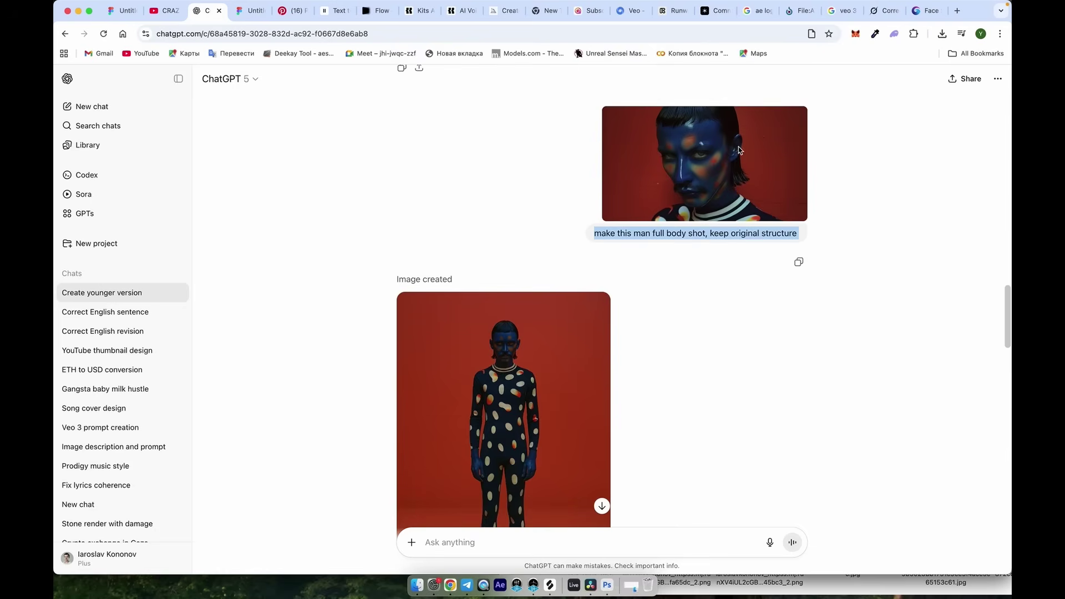
scroll(506, 368, down, 3)
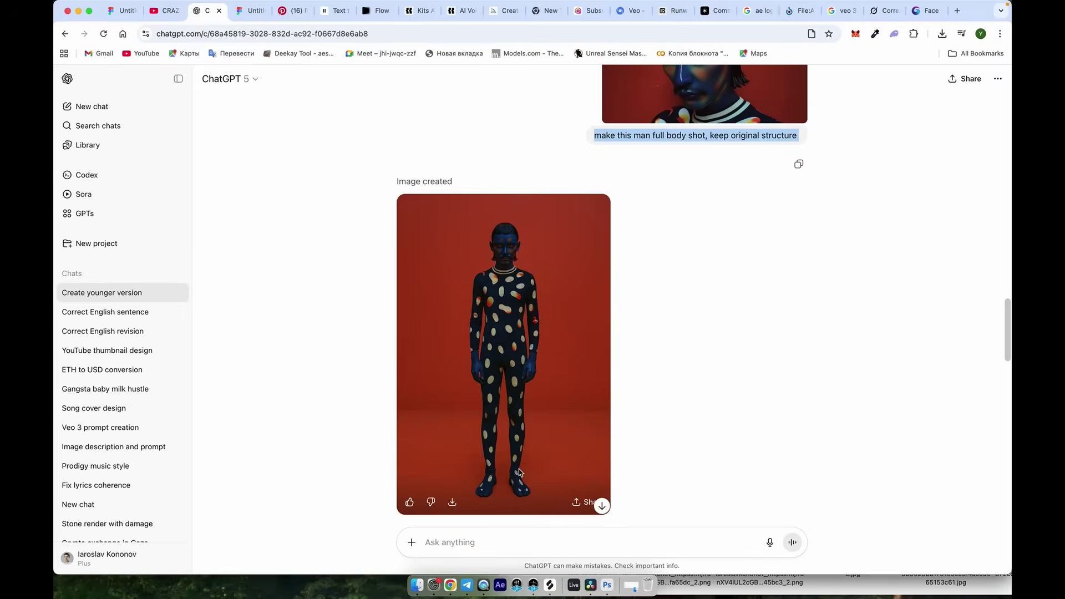
Step: Compare with the Midjourney results, then download ChatGPT's full-body polka-dot man PNG
click(506, 12)
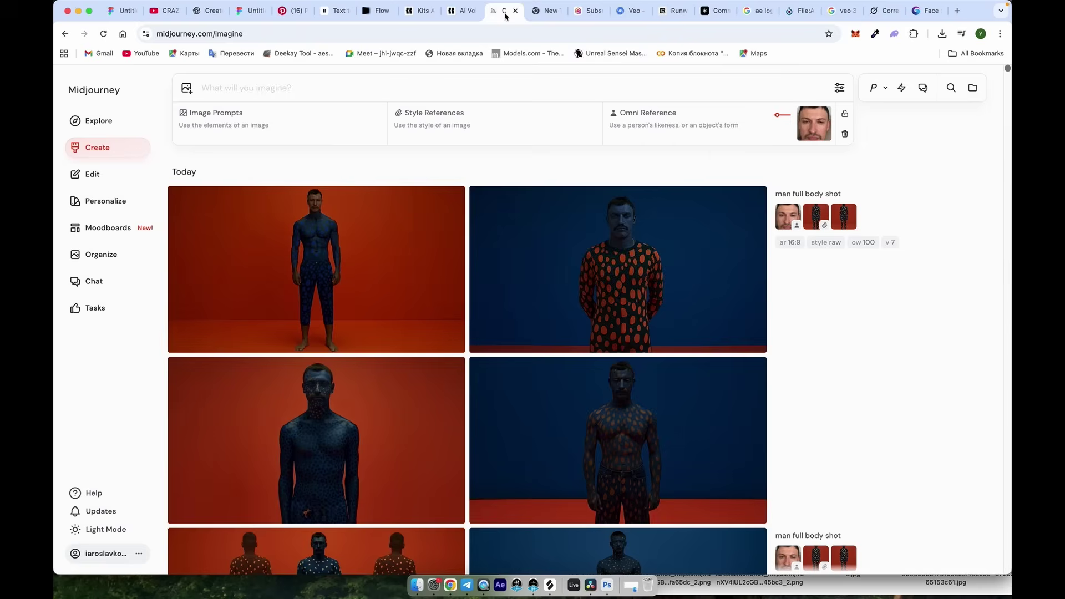
scroll(592, 298, down, 3)
scroll(611, 244, up, 2)
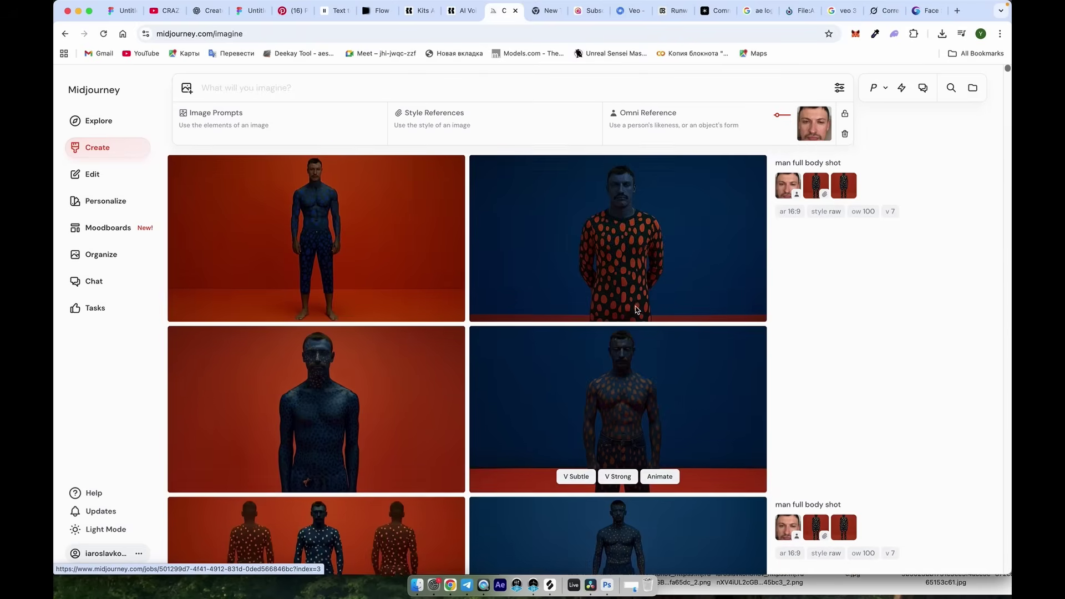
click(205, 19)
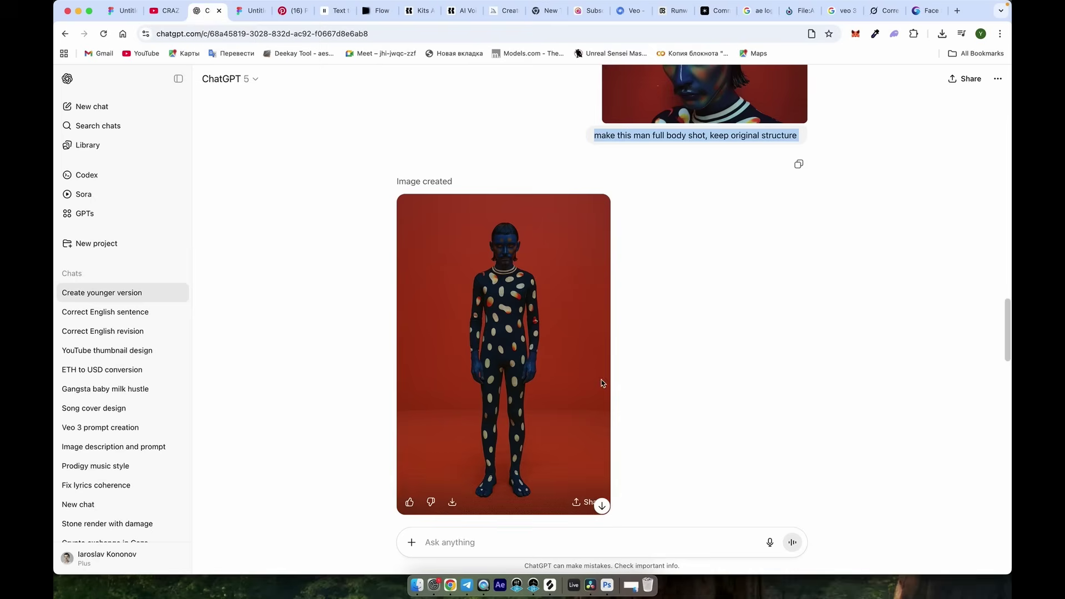
click(453, 502)
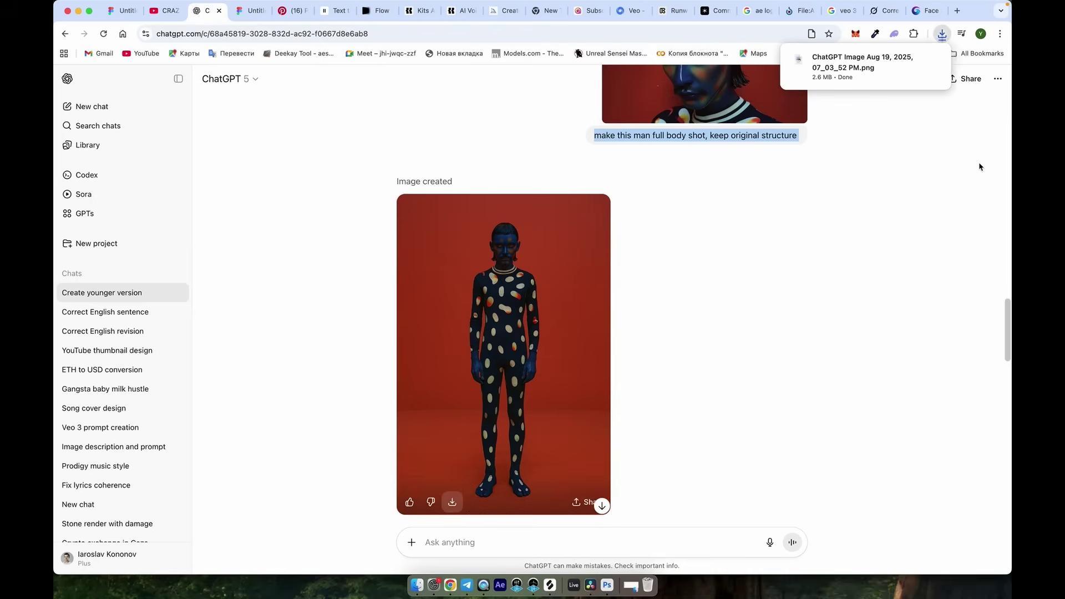
Step: Load the polka-dot figure as the original and the headshot as the target face in Remaker, then swap
click(925, 11)
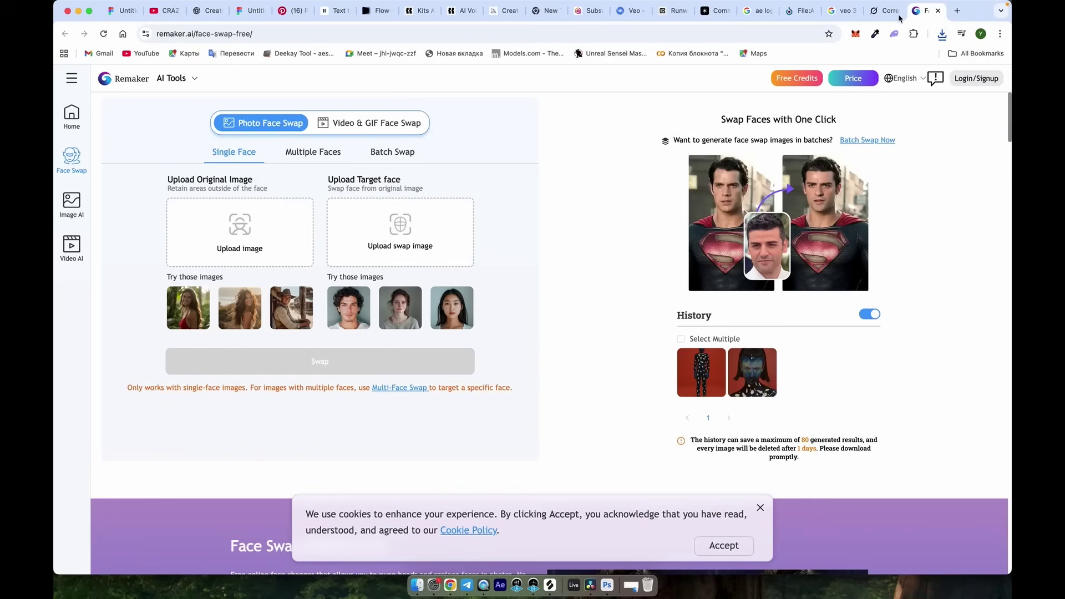
click(309, 34)
click(943, 35)
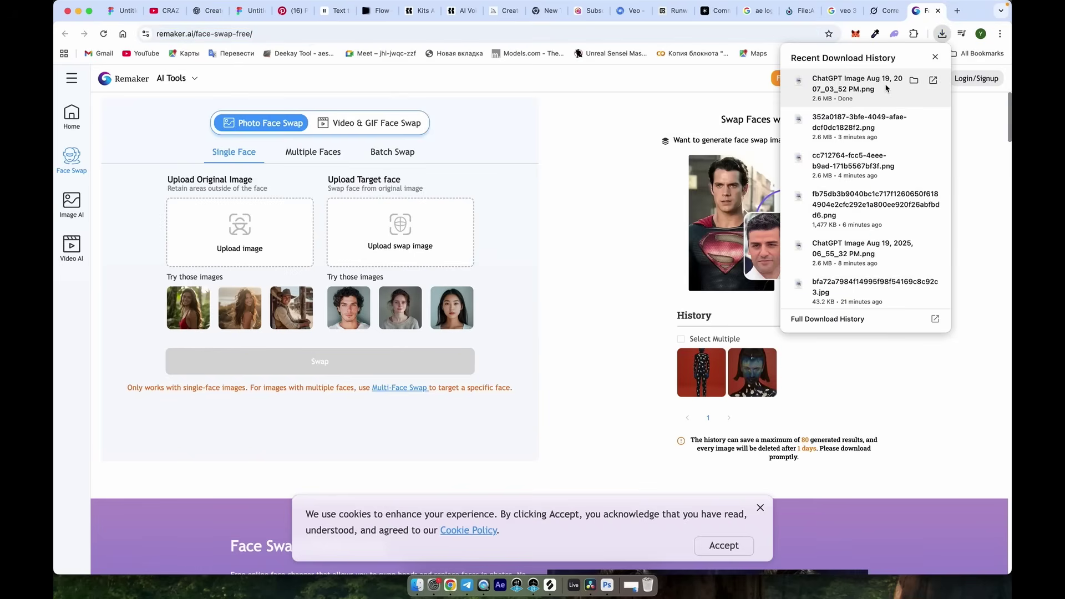
drag(886, 88, 229, 236)
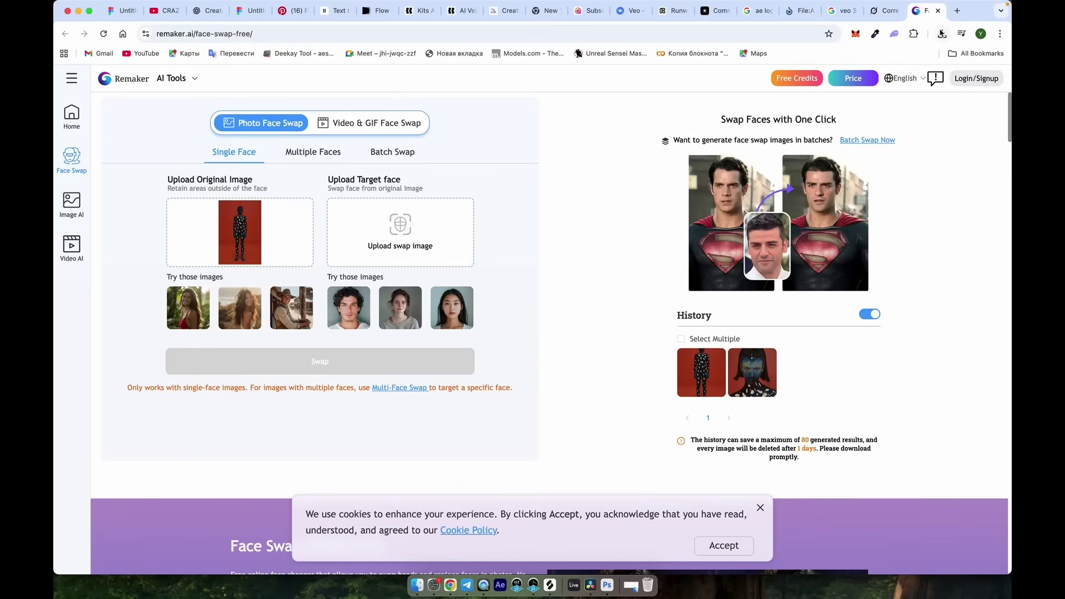
click(943, 33)
drag(865, 160, 353, 226)
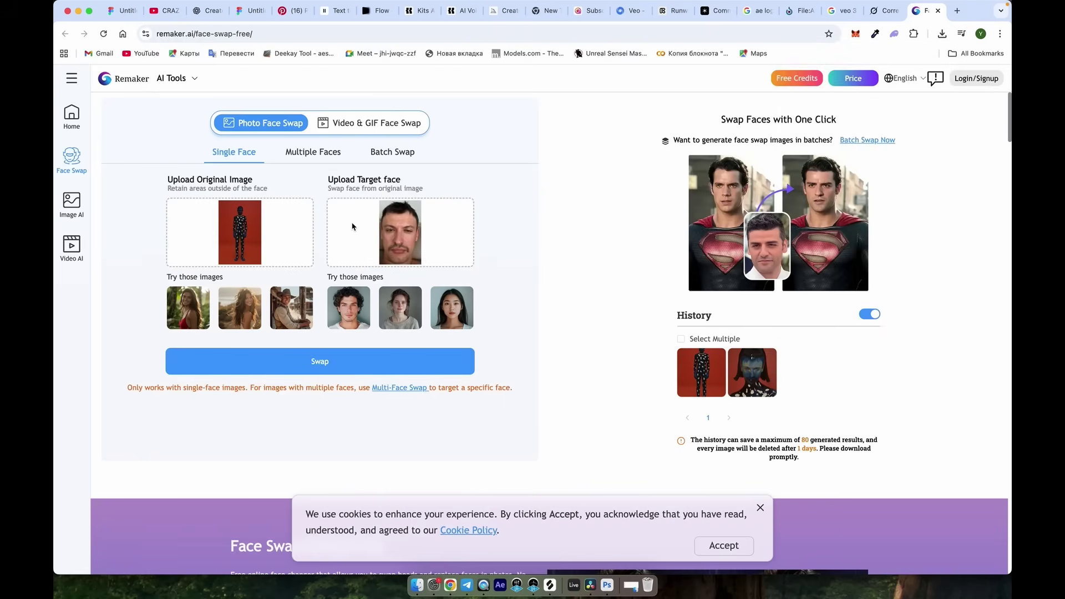
click(295, 362)
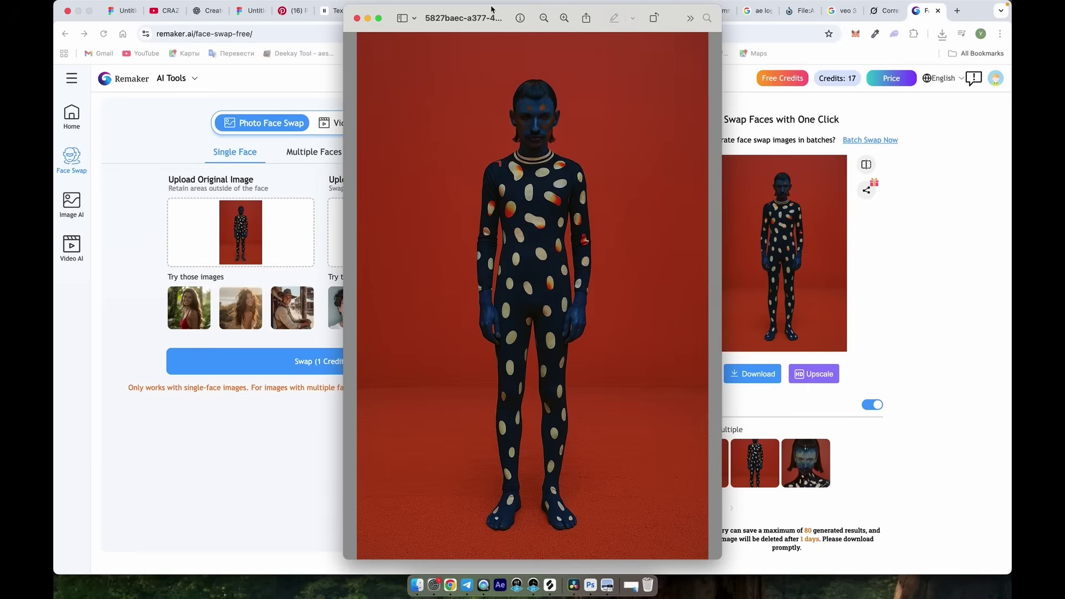
Step: Move the swap preview aside and view the polka-dot image full size in ChatGPT
drag(491, 8, 599, 37)
click(205, 10)
drag(505, 41, 684, 98)
click(76, 83)
scroll(733, 286, up, 5)
scroll(524, 283, down, 5)
click(707, 125)
click(830, 223)
Step: Compare the forest reference image in ChatGPT with the Pinterest forest pin
click(784, 116)
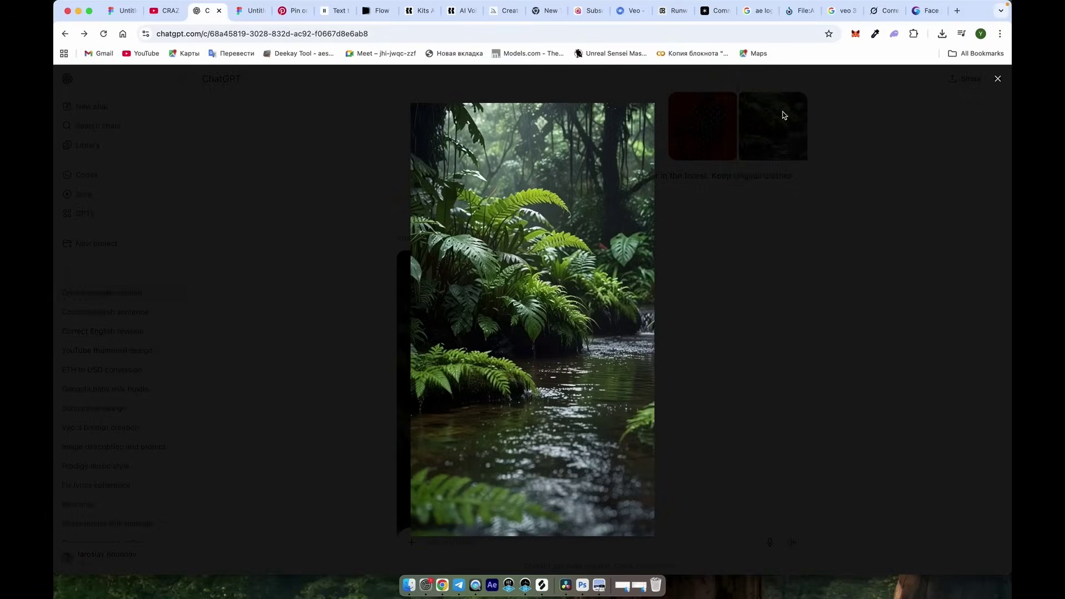
click(766, 278)
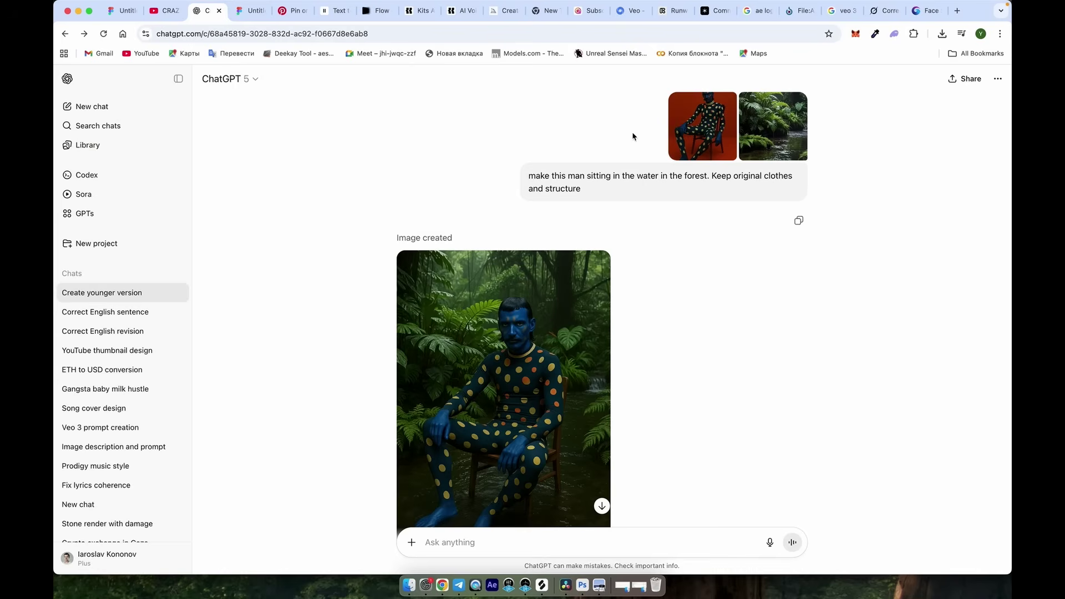
click(282, 13)
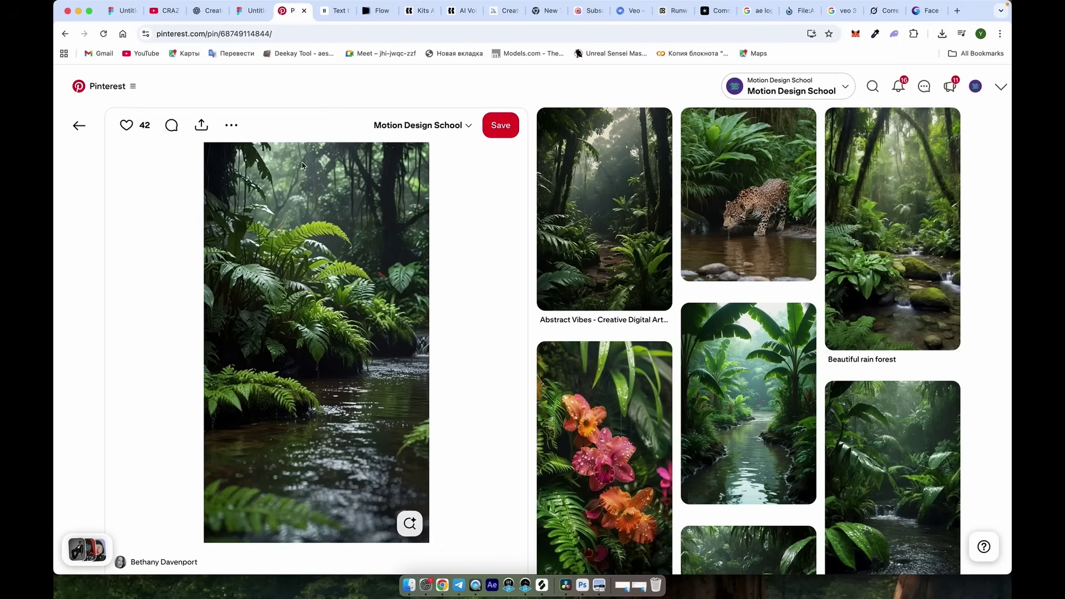
click(203, 12)
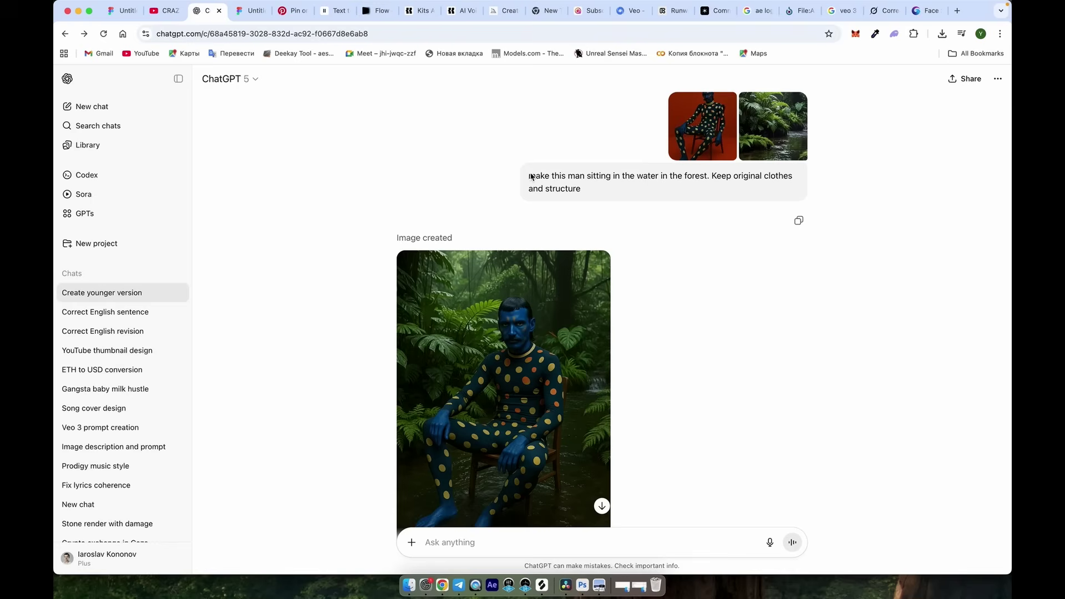
Step: Scroll to the 'make him filled half water' result and open it in Preview to inspect the face
drag(531, 177, 612, 196)
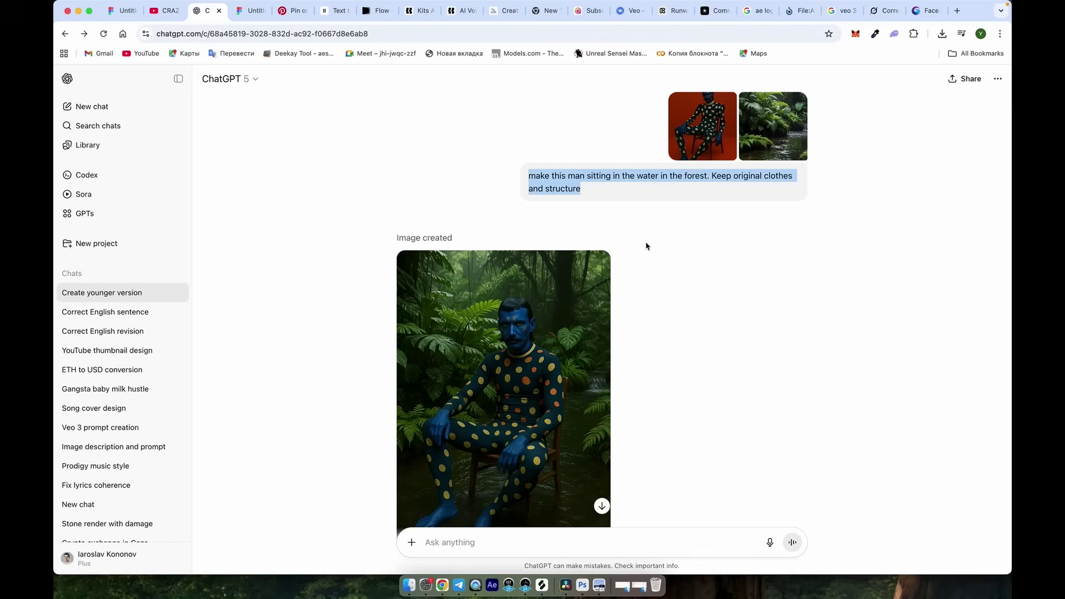
scroll(647, 246, down, 5)
scroll(881, 307, down, 2)
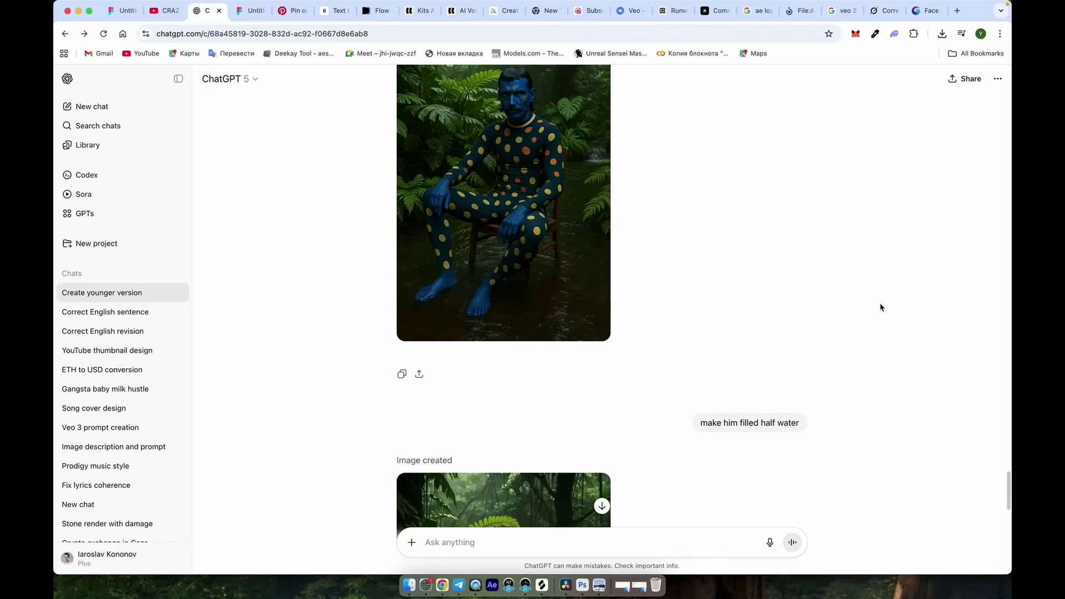
drag(698, 423, 864, 426)
scroll(689, 377, down, 10)
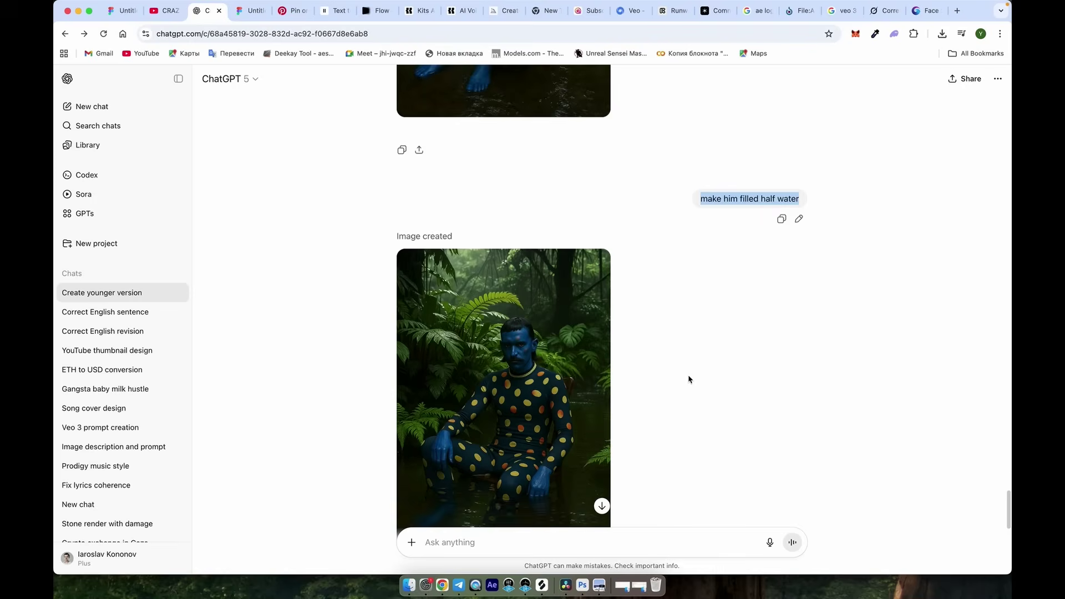
mouse_move(474, 374)
drag(598, 331, 600, 588)
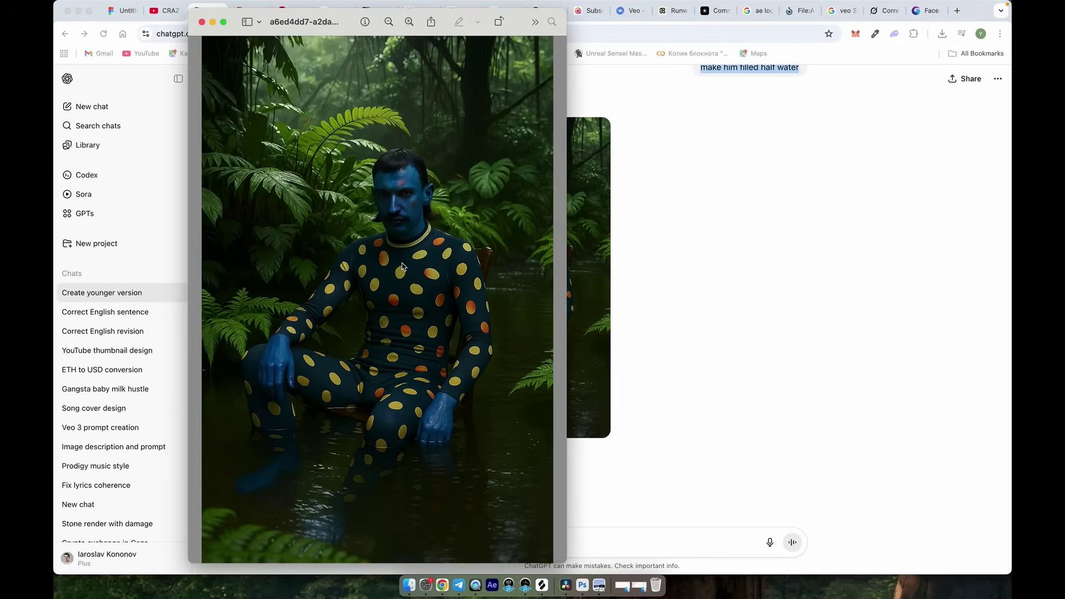
scroll(424, 204, up, 5)
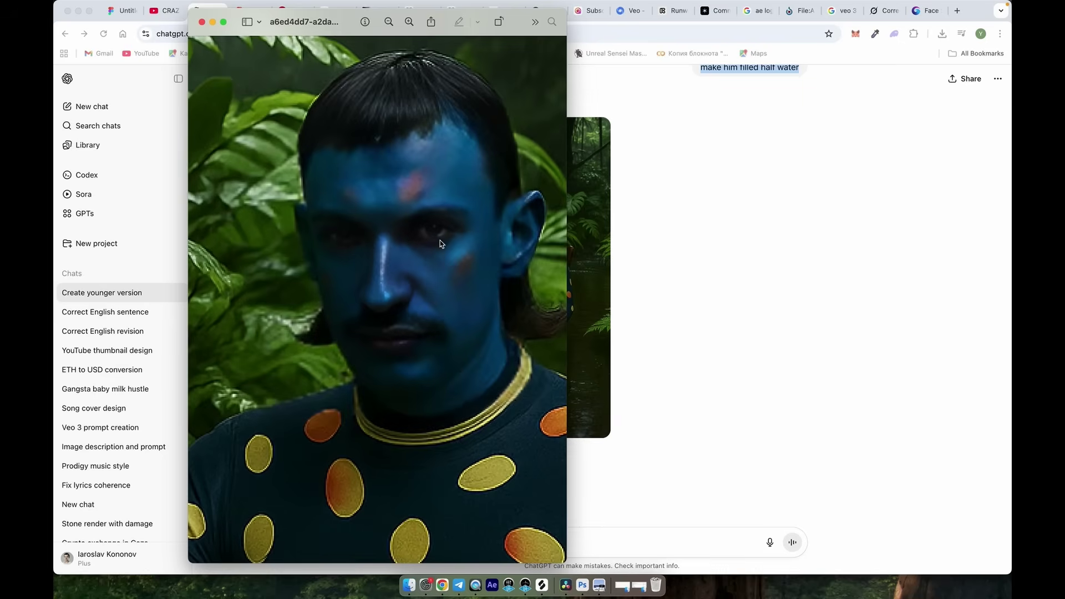
scroll(420, 331, down, 5)
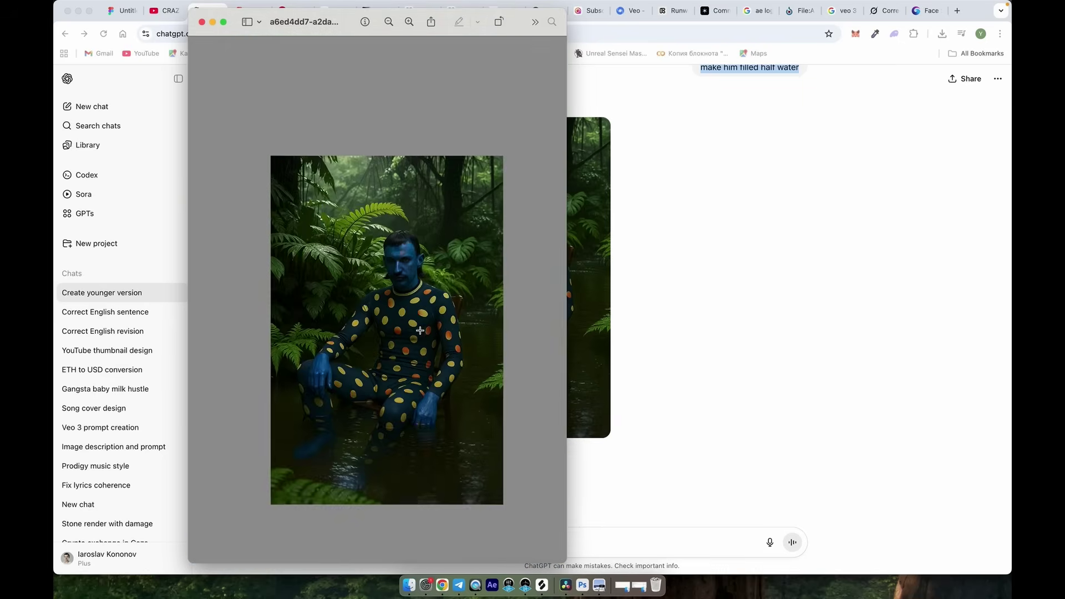
Step: Load the ChatGPT forest image into Magnific and switch to Precision mode
click(202, 22)
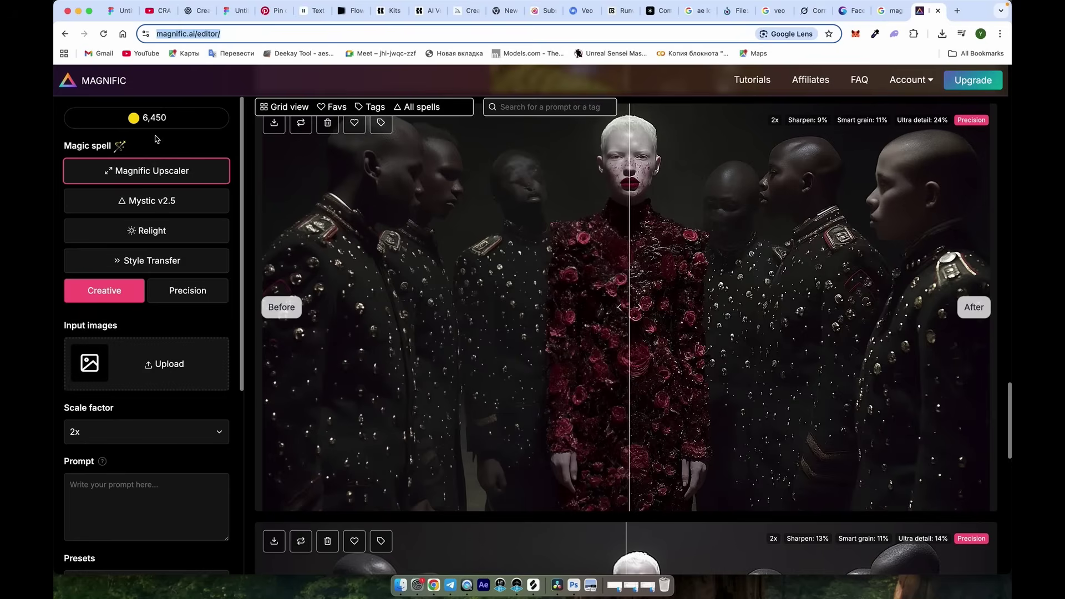
click(942, 33)
drag(873, 97, 164, 371)
click(186, 292)
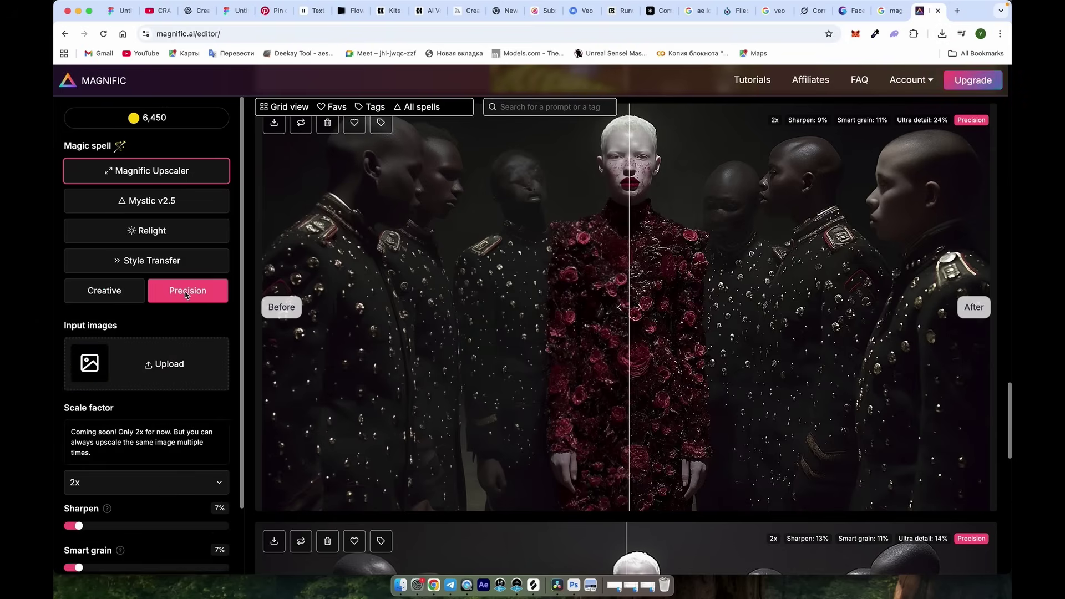
click(942, 33)
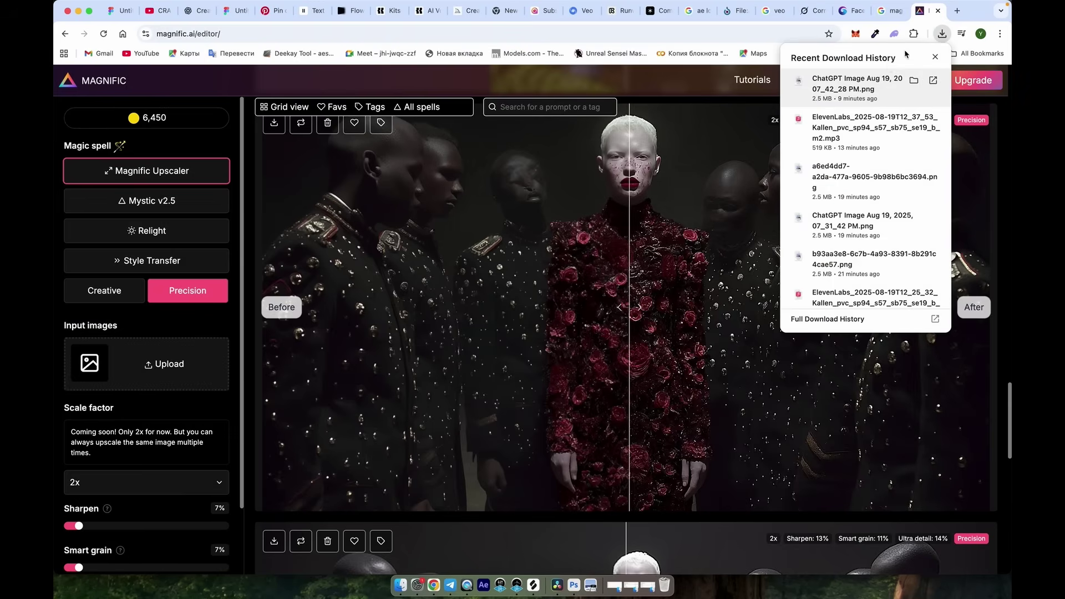
drag(879, 78, 133, 371)
Step: Set Ultra detail to 74%, Smart grain to 25% and Sharpen to 20%
scroll(158, 391, down, 3)
mouse_move(167, 498)
mouse_down()
mouse_move(216, 497)
mouse_move(184, 498)
mouse_up()
click(111, 455)
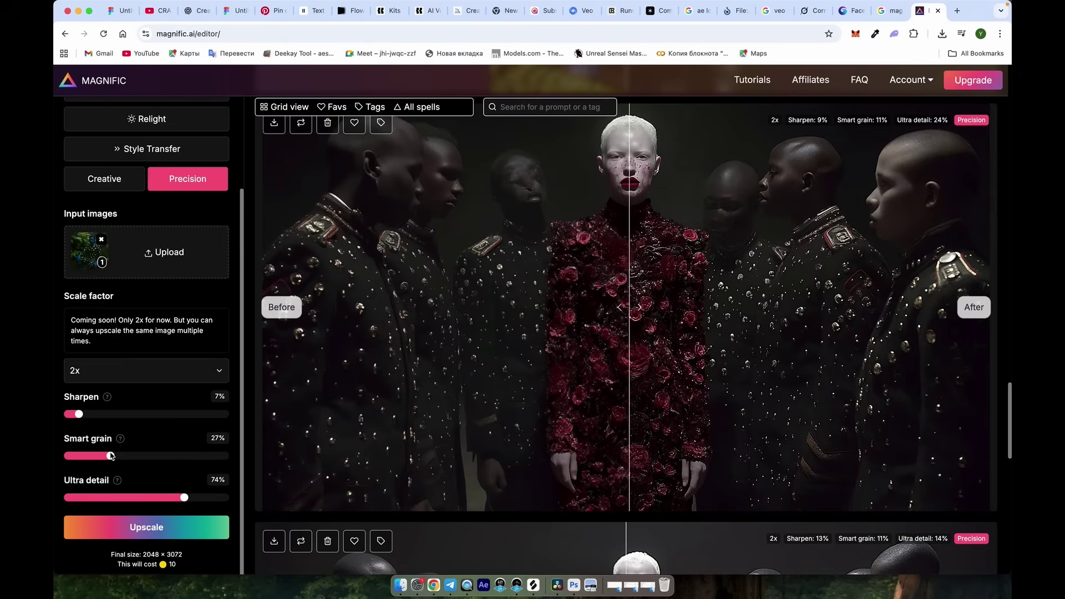
click(103, 414)
drag(101, 415, 99, 415)
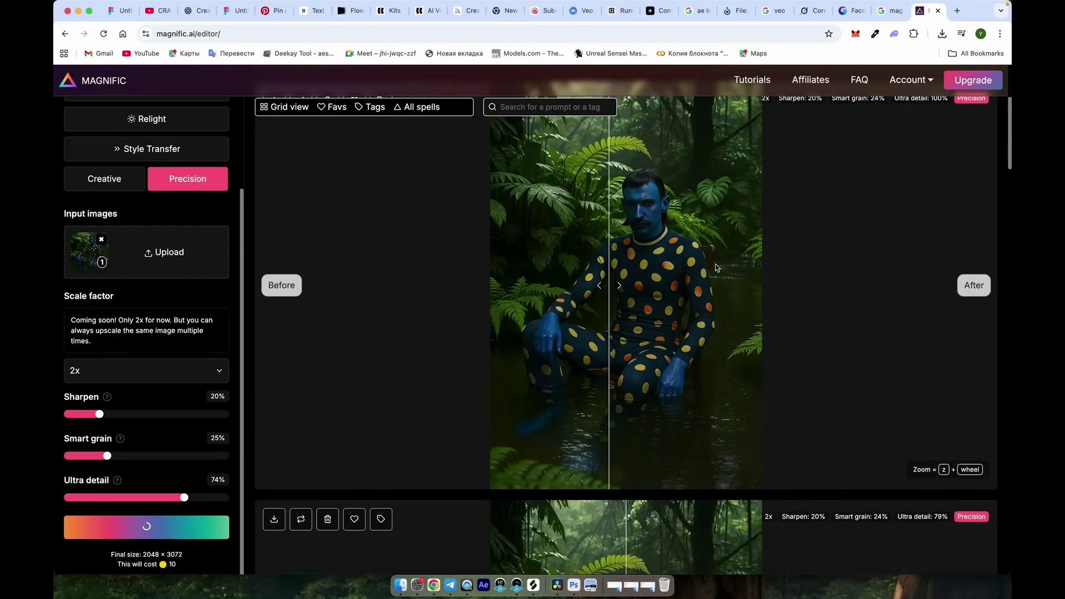
scroll(716, 268, up, 5)
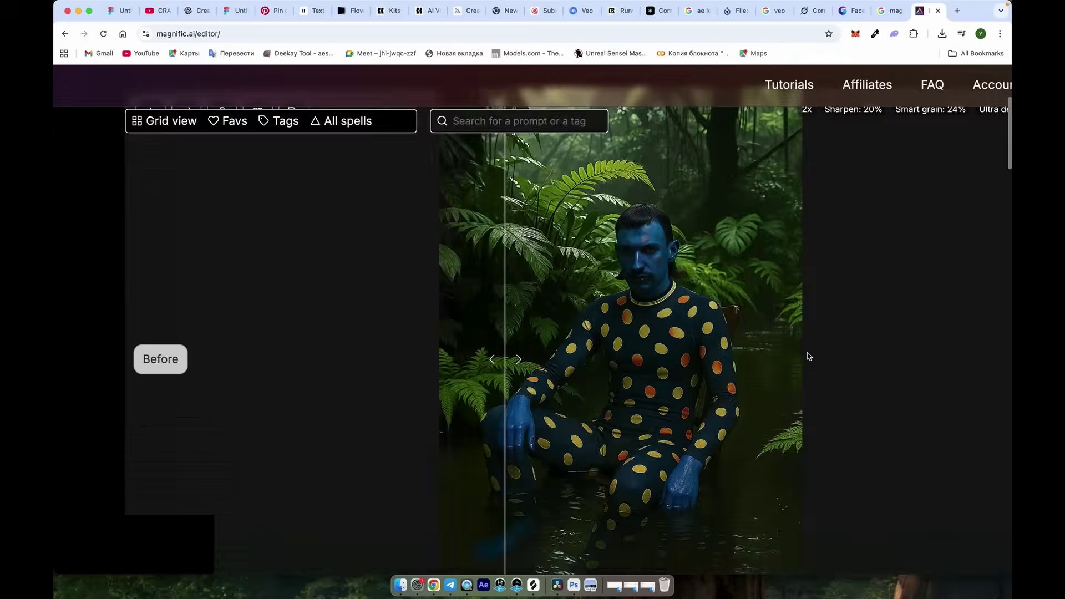
scroll(582, 331, down, 5)
scroll(760, 253, up, 2)
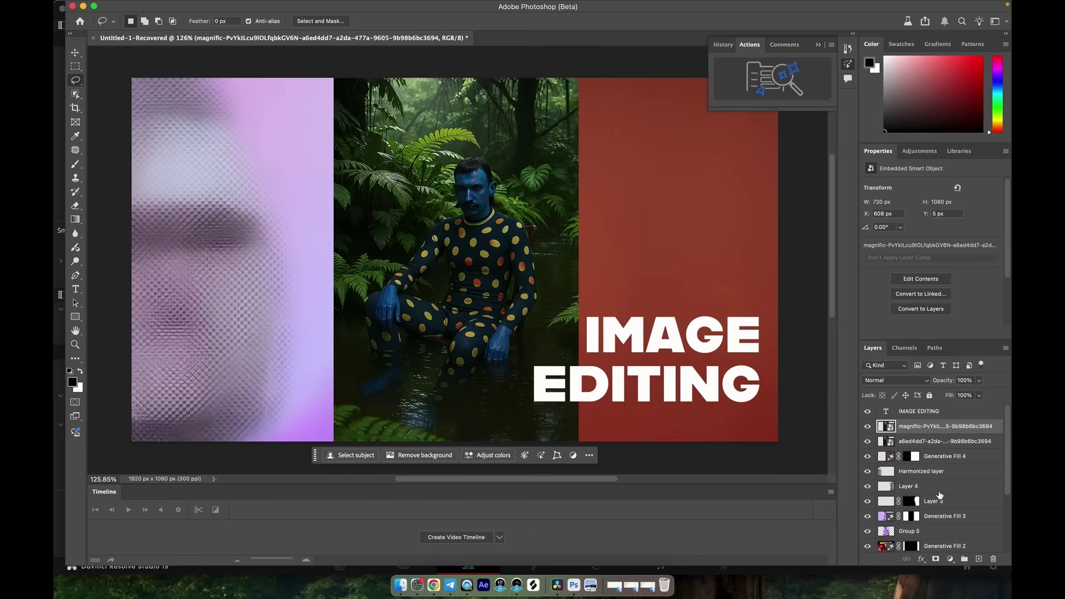
Step: On a new layer, Generative Fill the side panels with jungle without a prompt, then copy the jaguar image
scroll(939, 495, down, 4)
scroll(939, 494, up, 5)
key(ctrl+shift+alt+n)
key(m)
drag(132, 78, 788, 444)
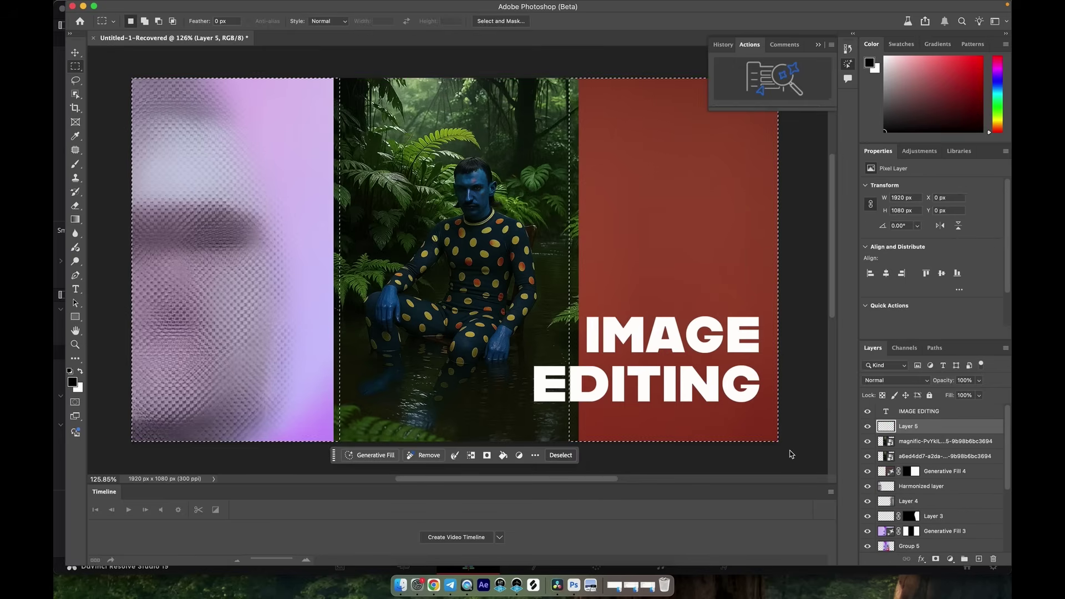
click(386, 456)
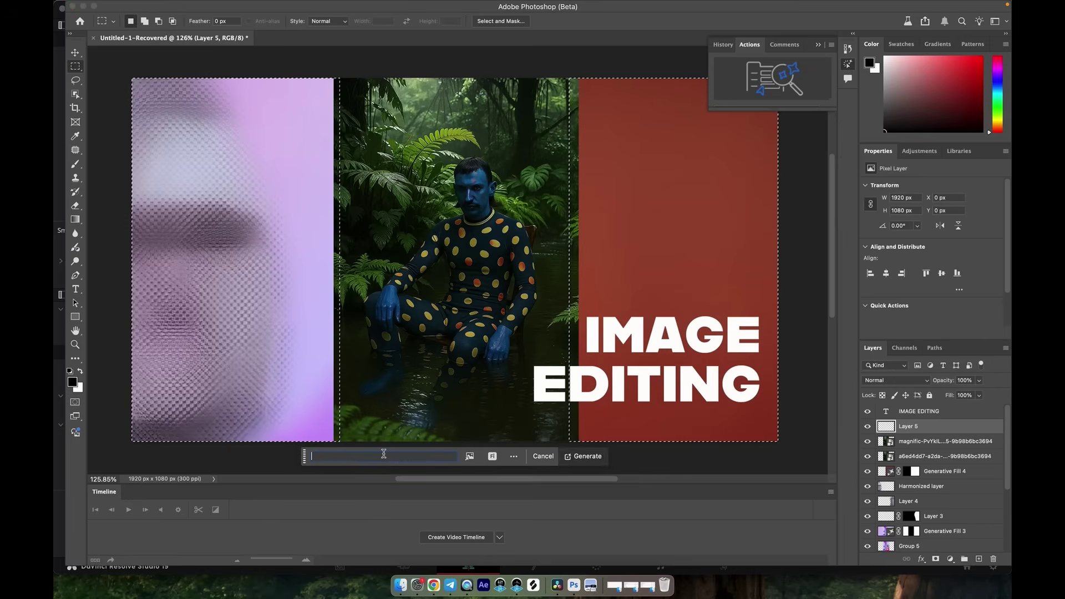
click(583, 456)
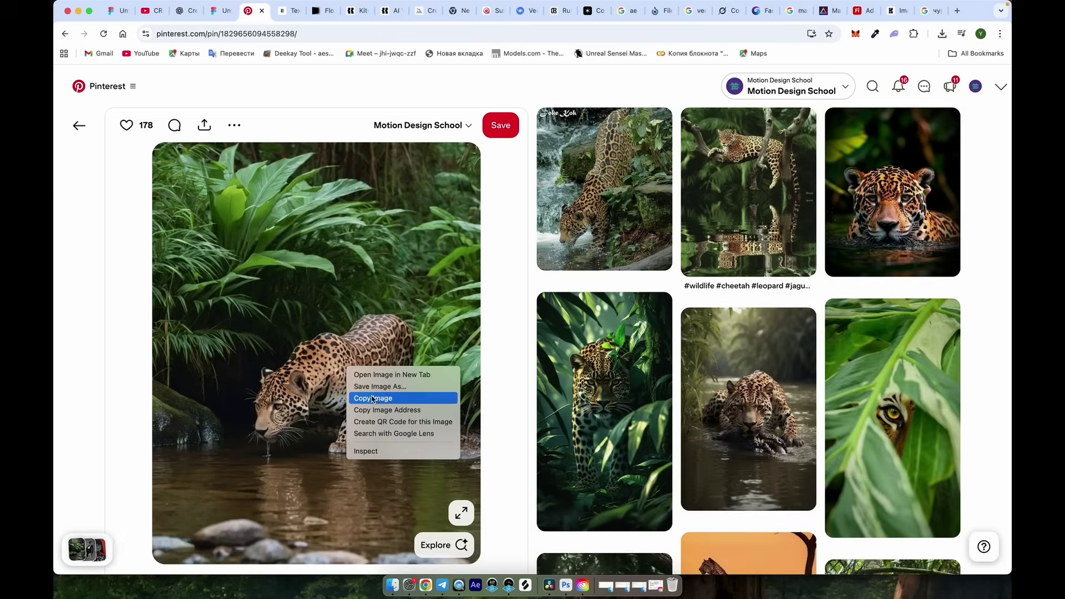
click(374, 399)
Step: Paste the jaguar, remove its background, and scale it to 60.87% placed by the water on the right
click(565, 589)
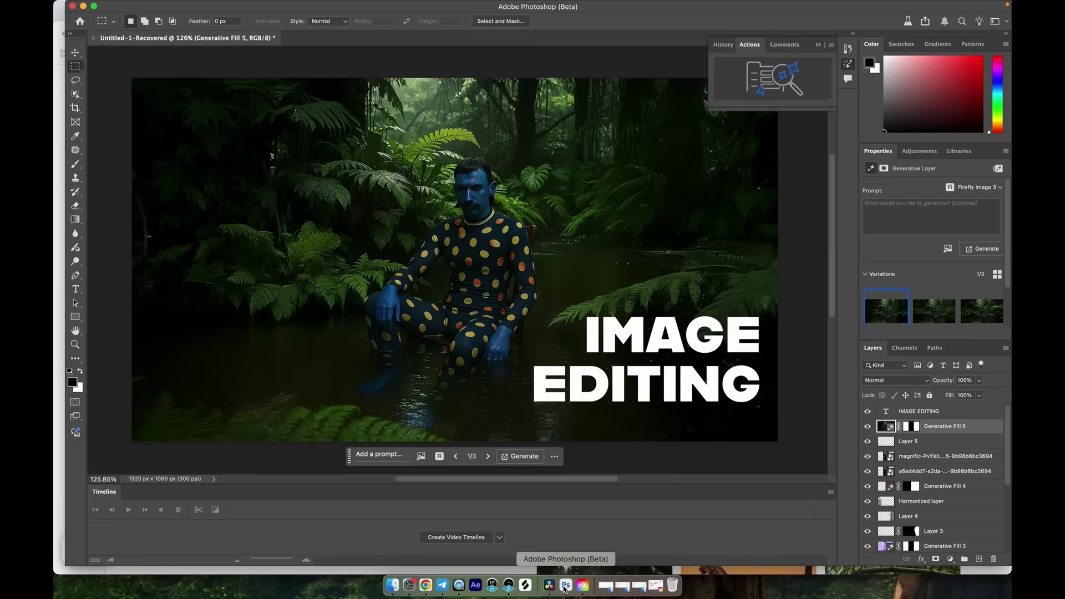
key(super+v)
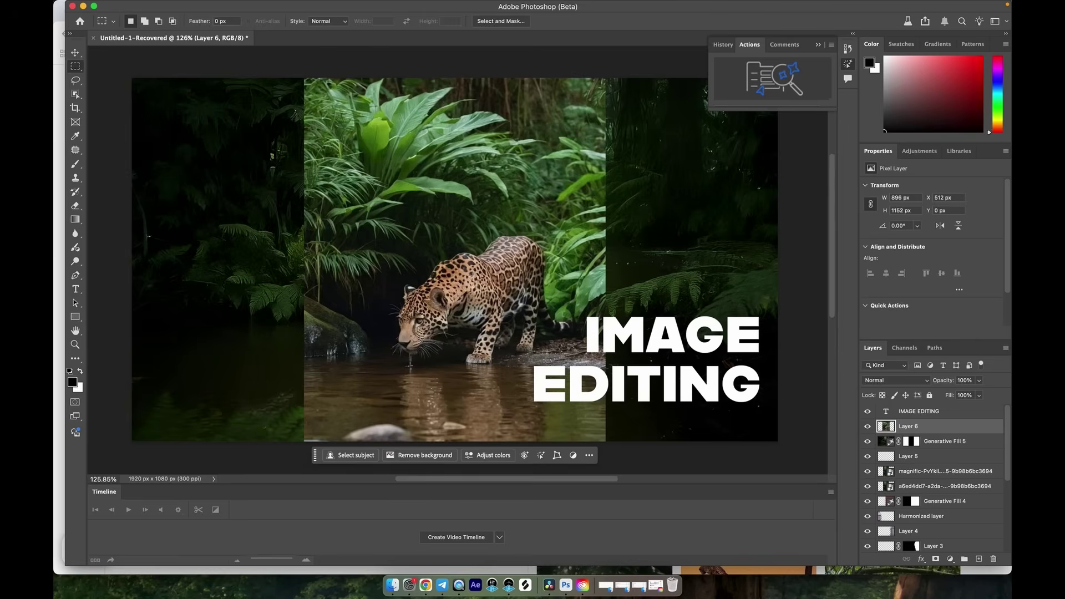
click(413, 456)
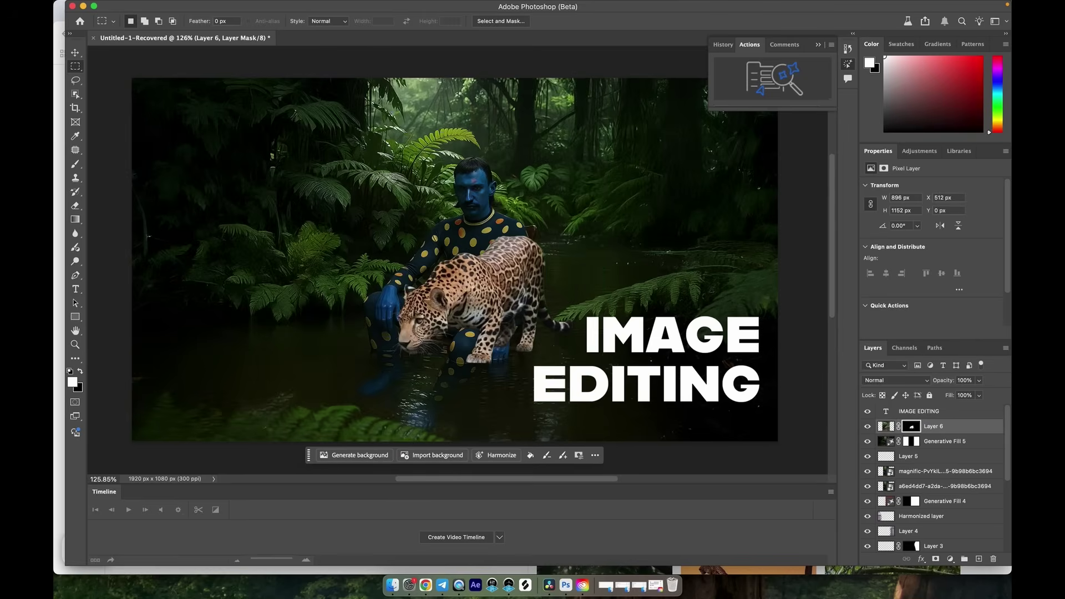
key(super+t)
drag(541, 274, 701, 218)
key(Return)
Step: Harmonize the jaguar with the scene and keep variation 3 of 3
click(501, 457)
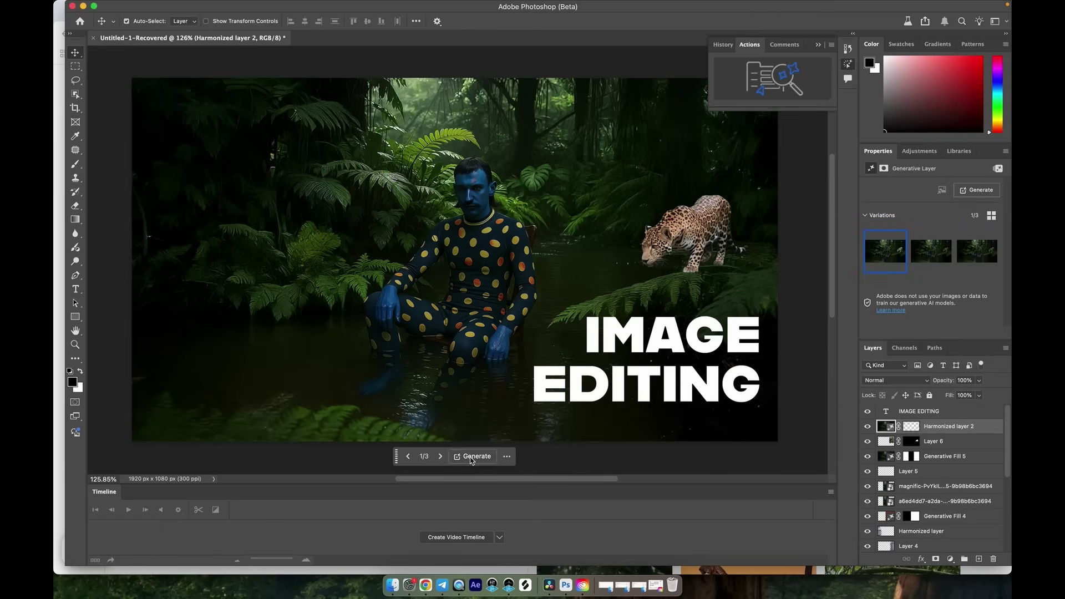
click(441, 457)
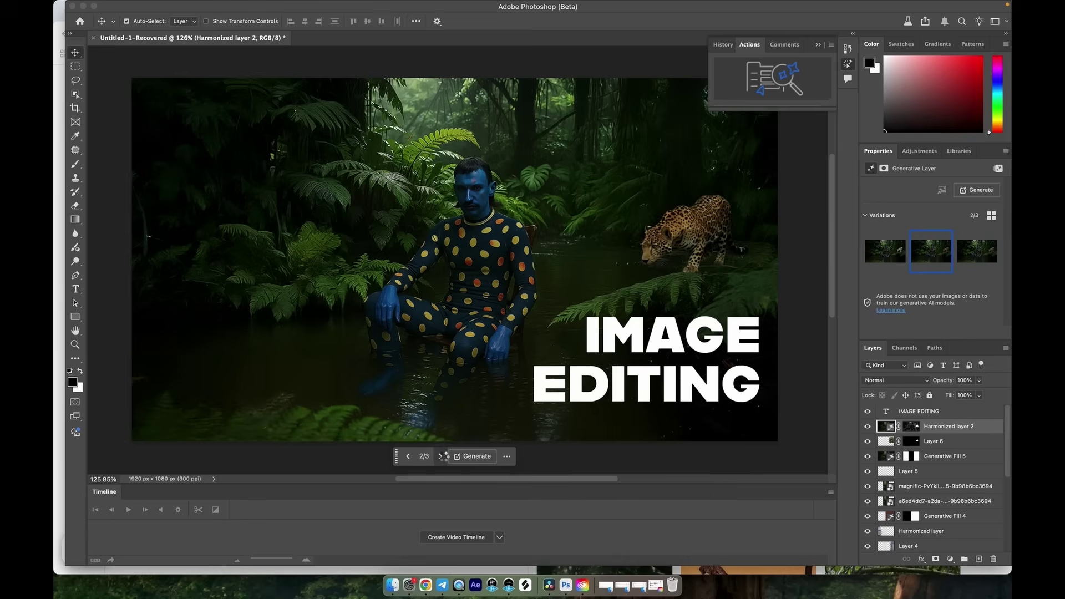
click(441, 456)
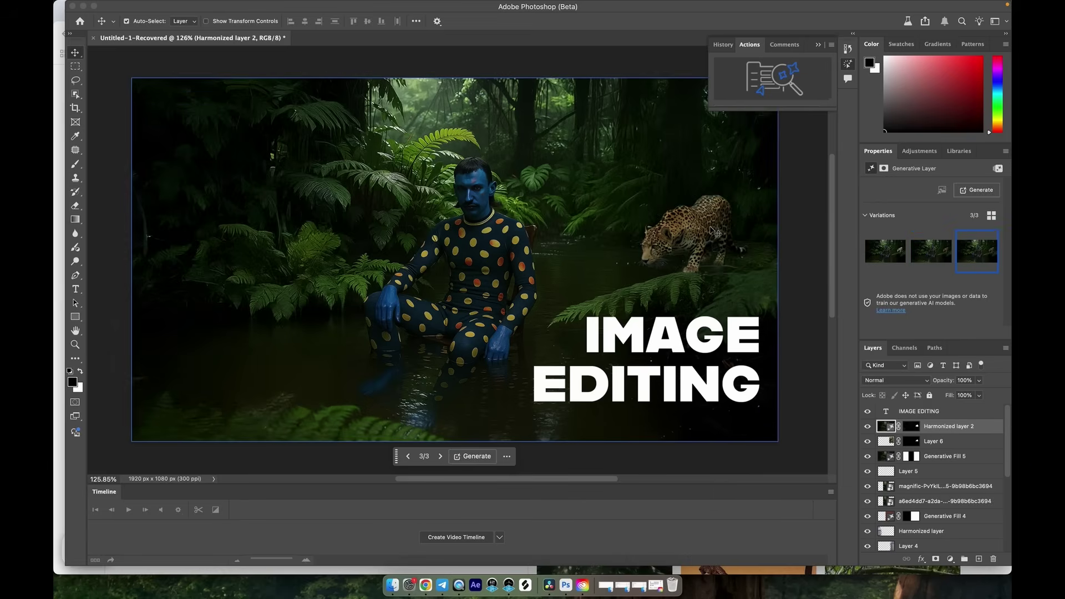
click(159, 6)
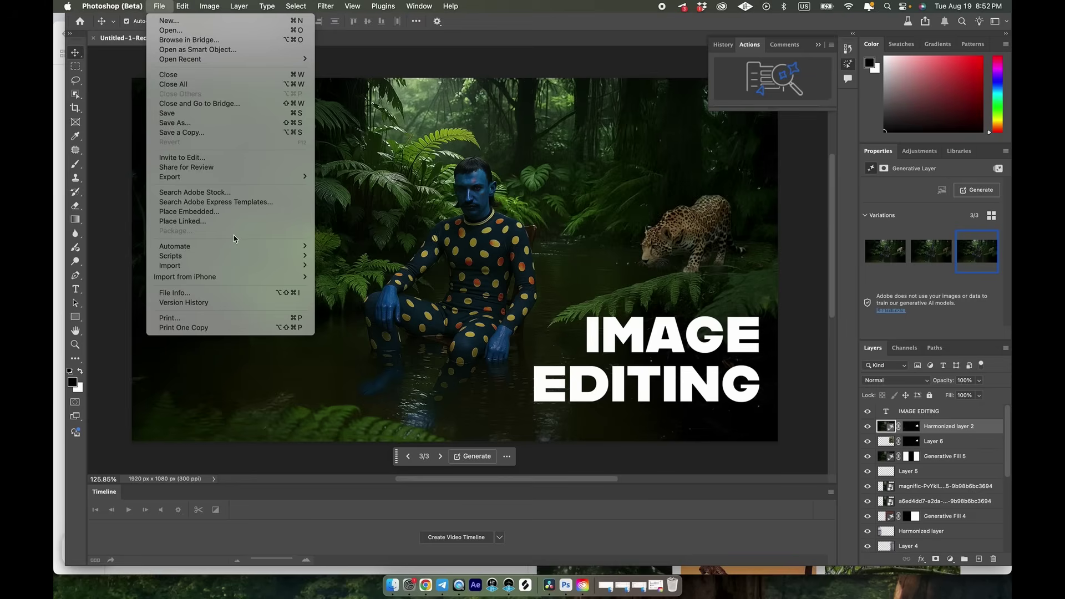
Step: Cancel the export, show the 16:9 expansions, and pick the bottom-right variant with pink legs on both sides
mouse_move(297, 176)
click(337, 177)
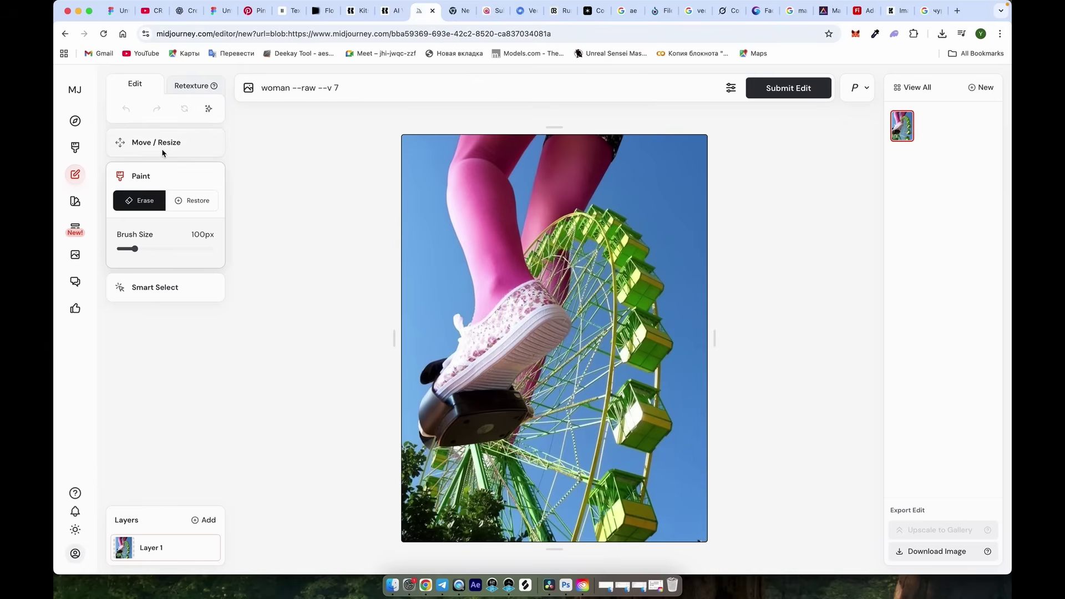
click(164, 145)
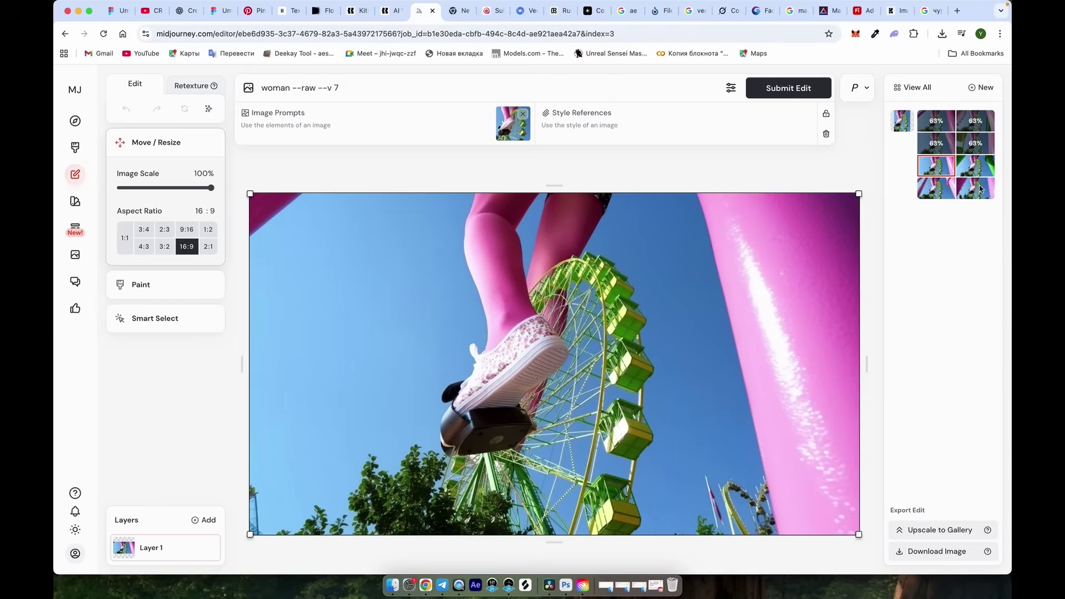
click(936, 188)
click(975, 191)
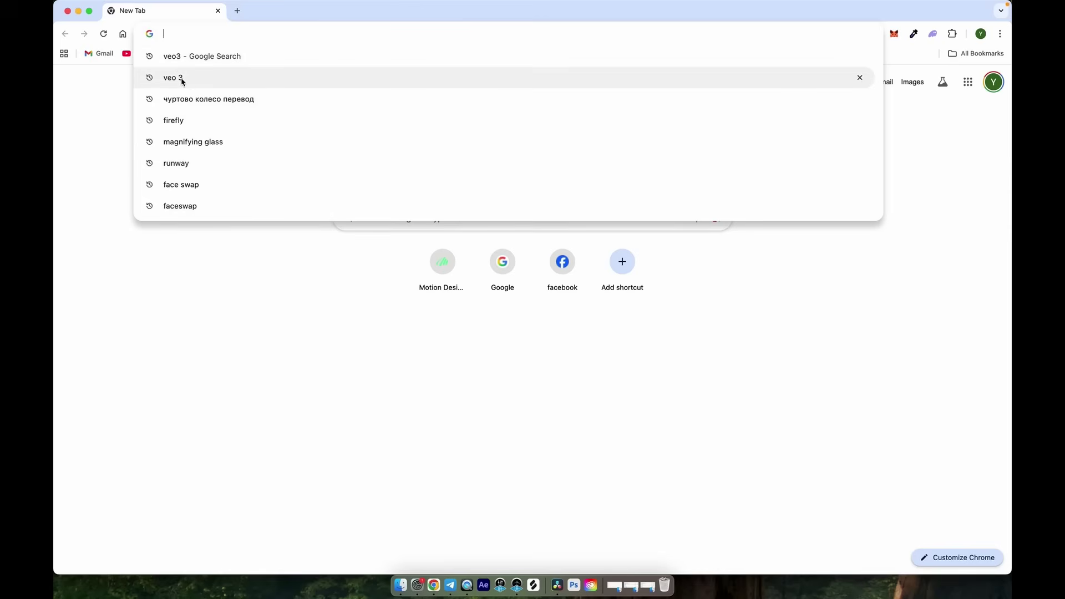
Step: Search for 'veo 3' again and open the extensions menu to turn on the VPN
click(182, 81)
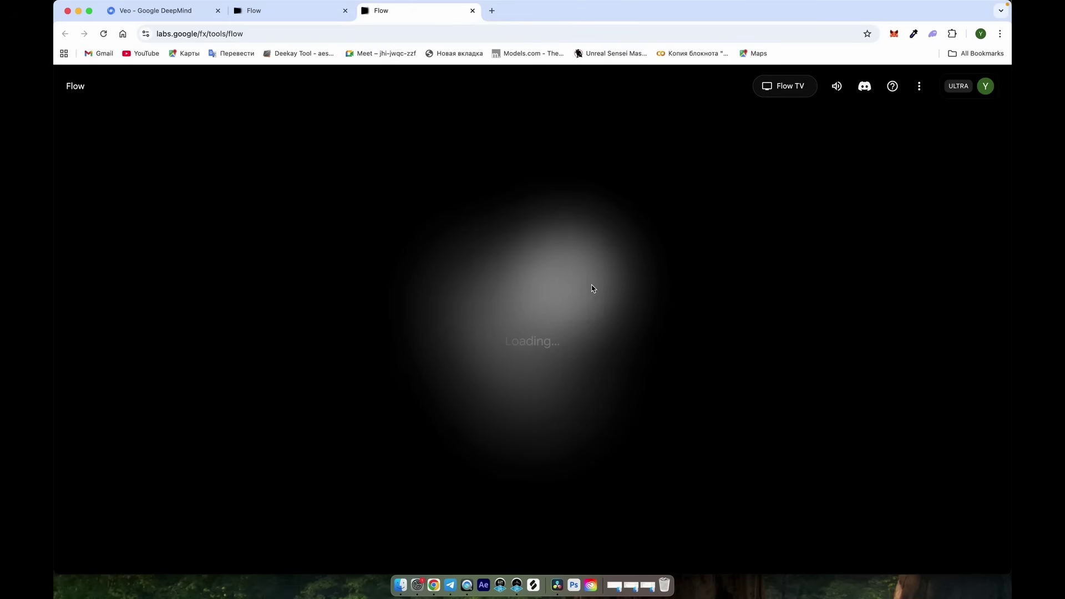
click(953, 34)
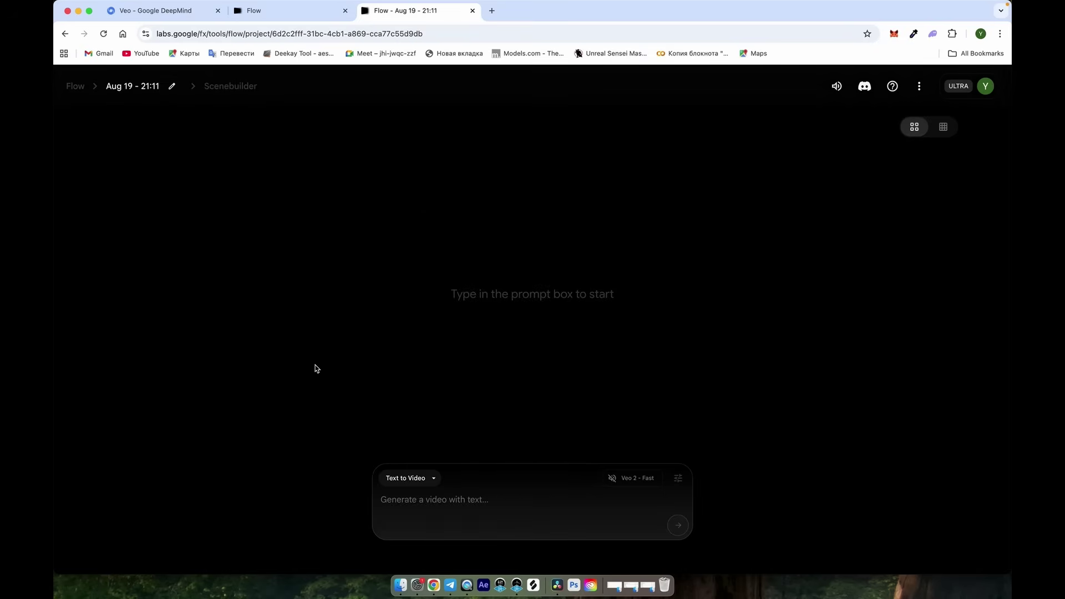
Step: Switch to Frames to Video and upload the cropped jungle image as the starting frame
click(432, 481)
click(413, 424)
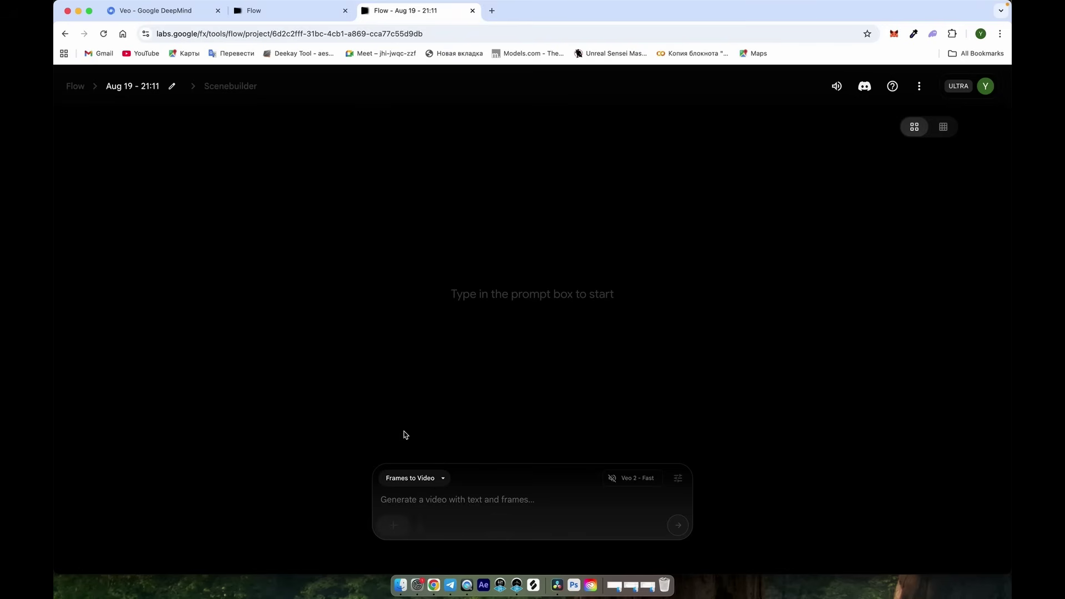
click(394, 525)
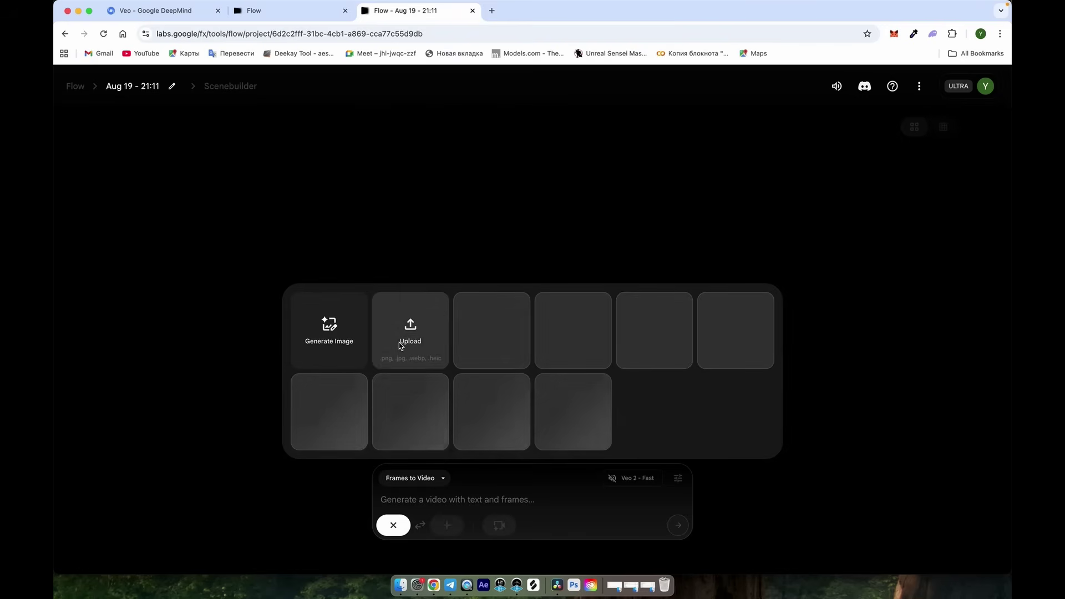
click(398, 342)
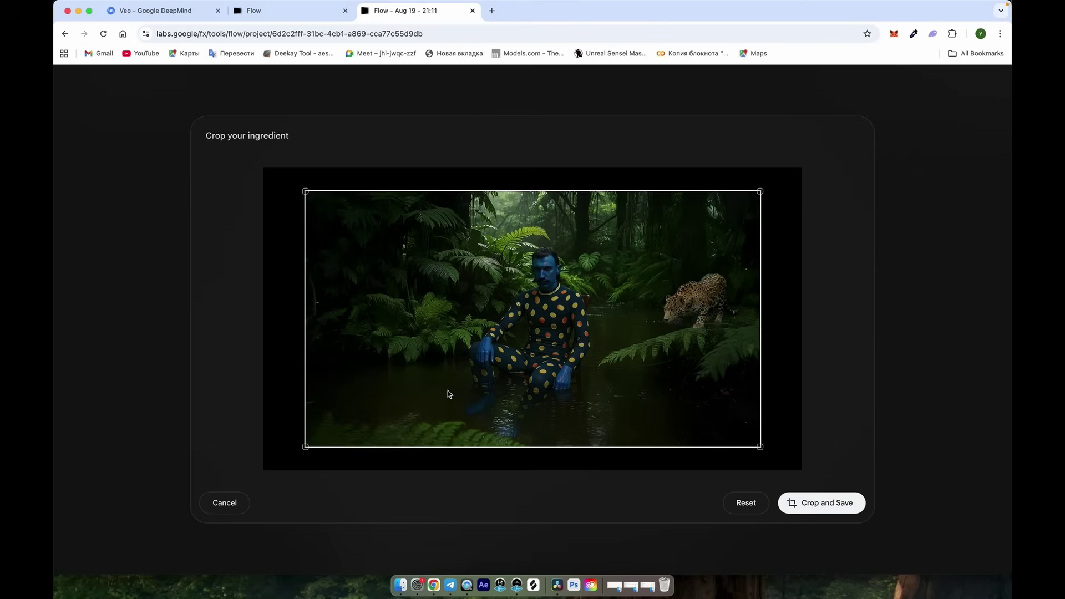
click(823, 504)
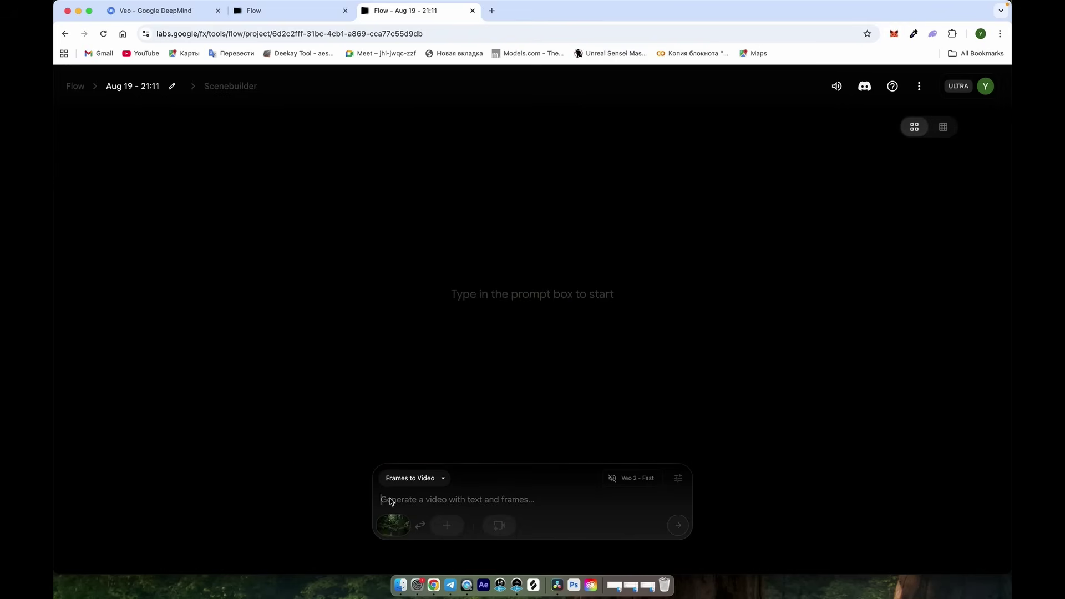
Step: Generate two 'Camera zoom out, animal comes closer to the camera' clips, the second with Veo 3 - Fast
click(640, 482)
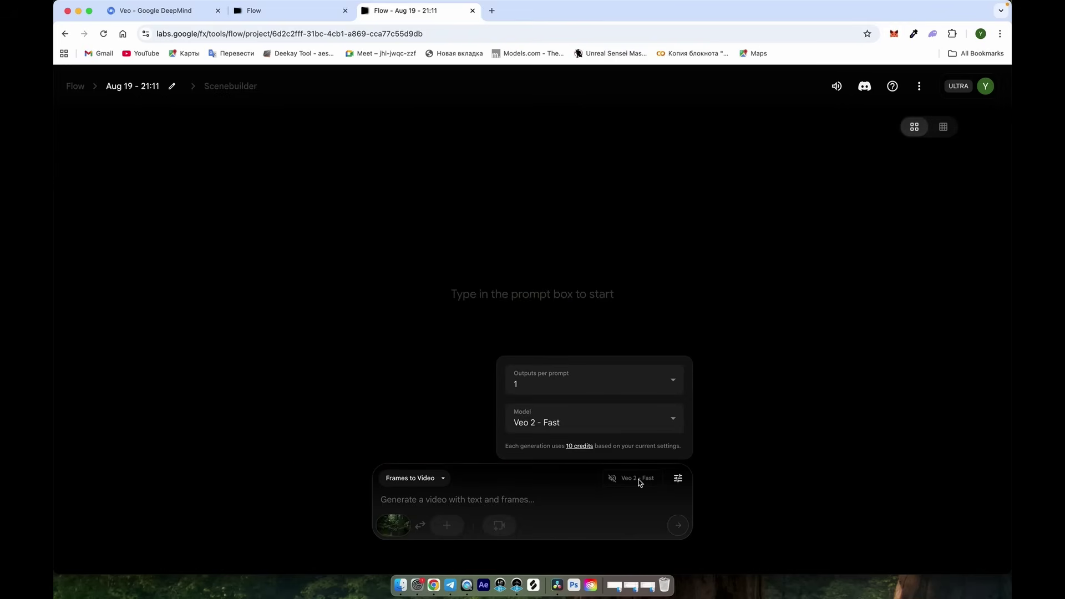
click(639, 419)
click(458, 500)
click(450, 501)
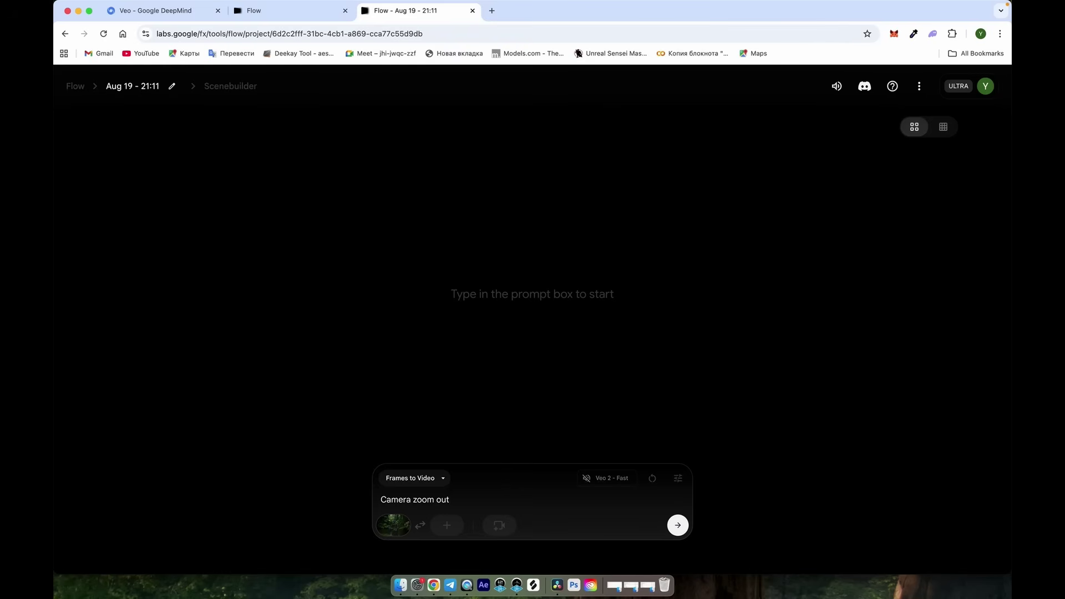
click(678, 524)
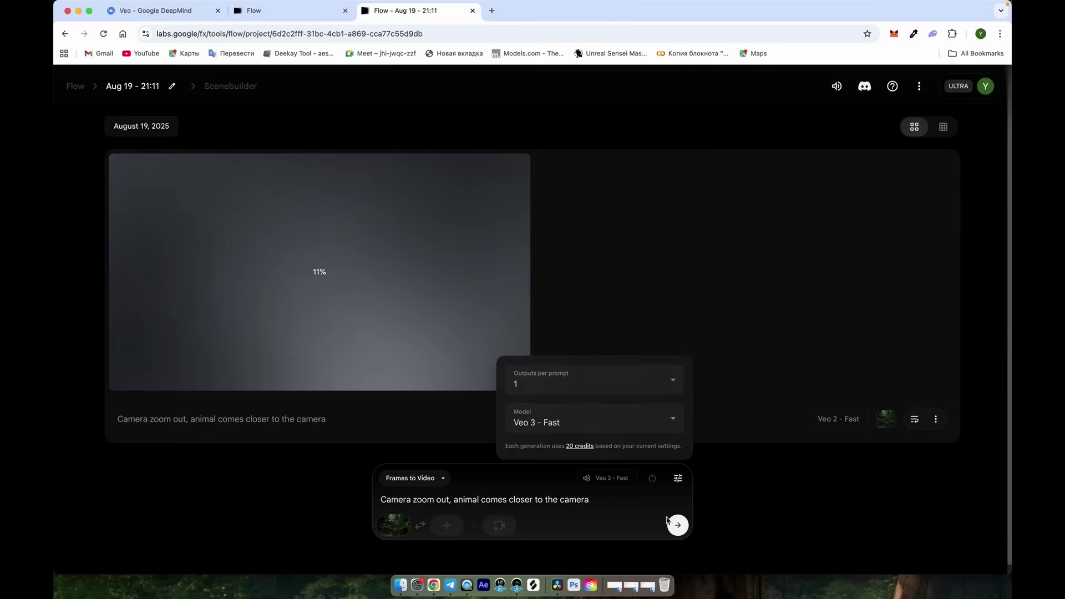
click(675, 524)
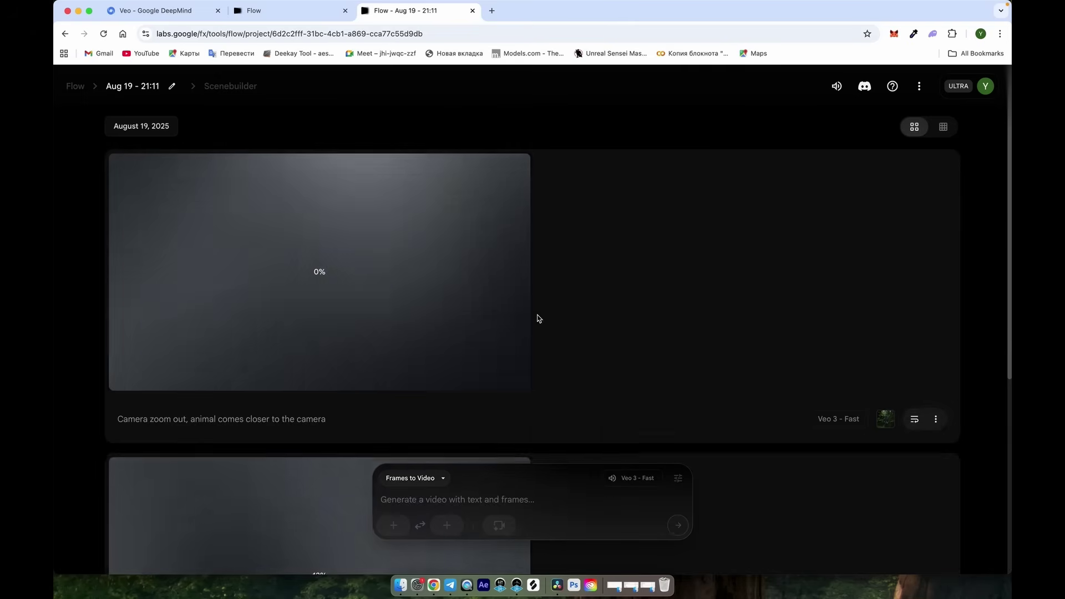
Step: Open Krea's image tool at krea.ai with Flux Kontext Pro and a 16:9 aspect ratio
click(491, 10)
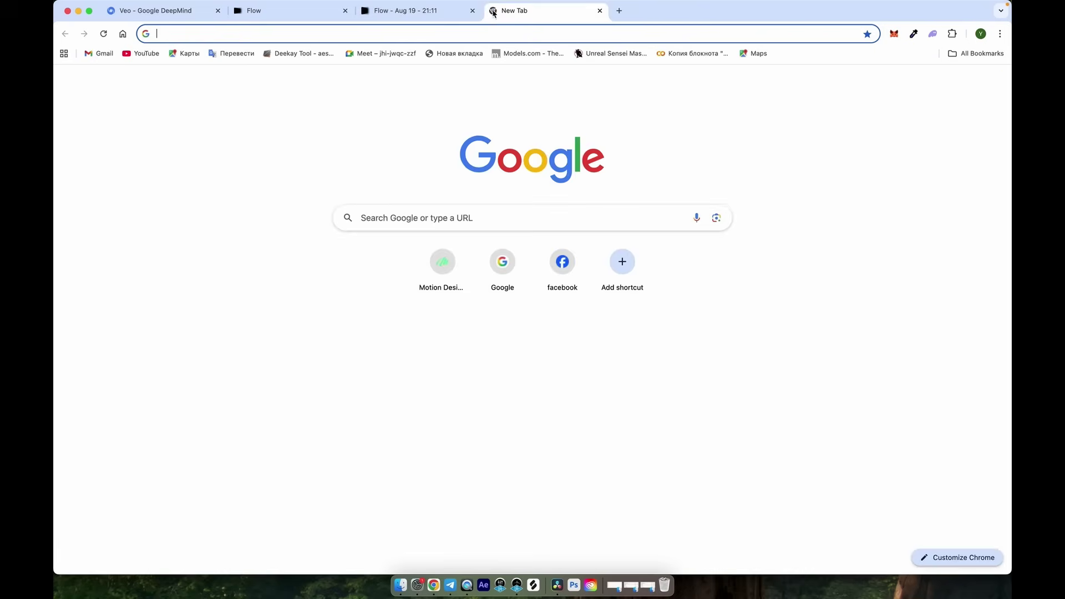
text(krea.ai)
key(Return)
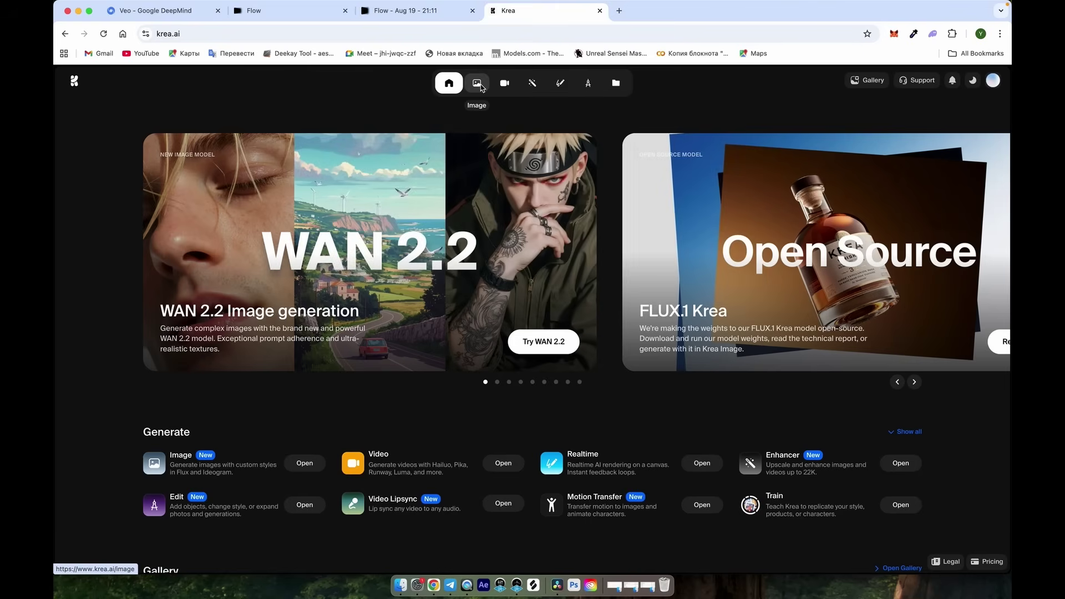
click(481, 86)
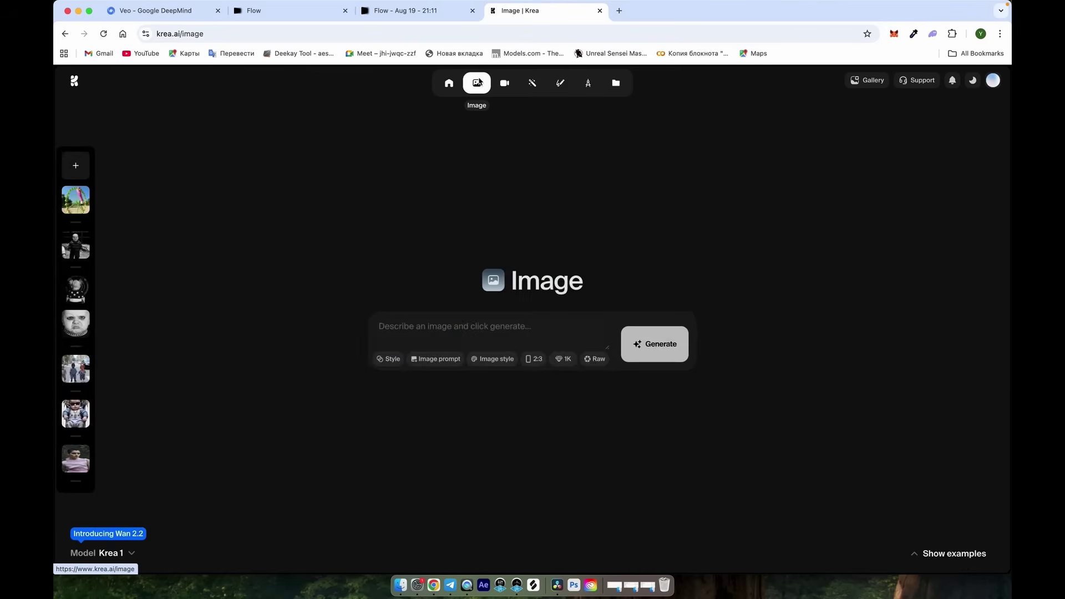
mouse_move(129, 556)
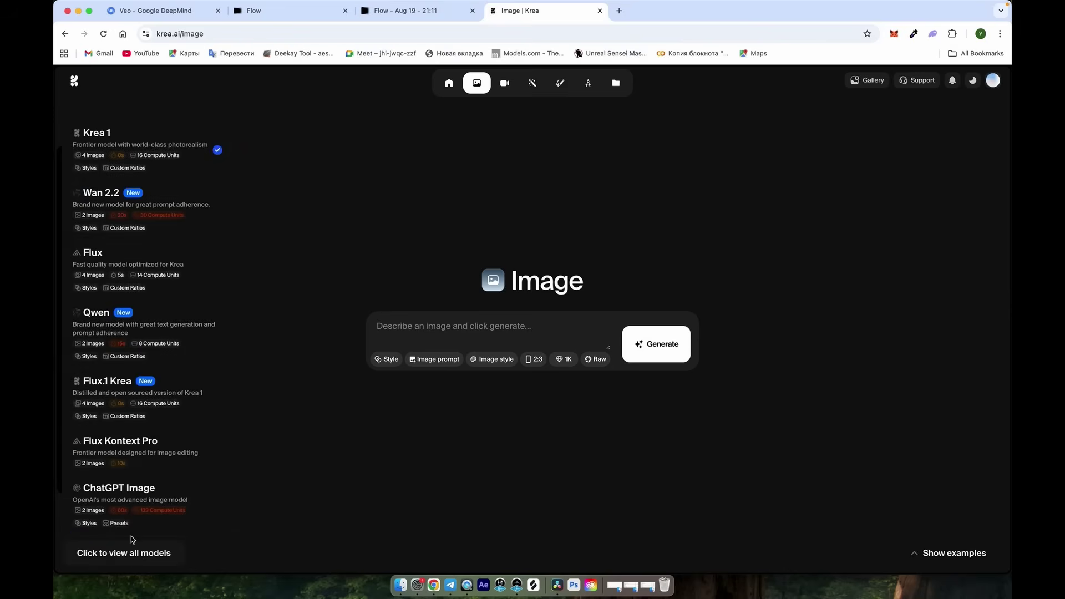
click(139, 448)
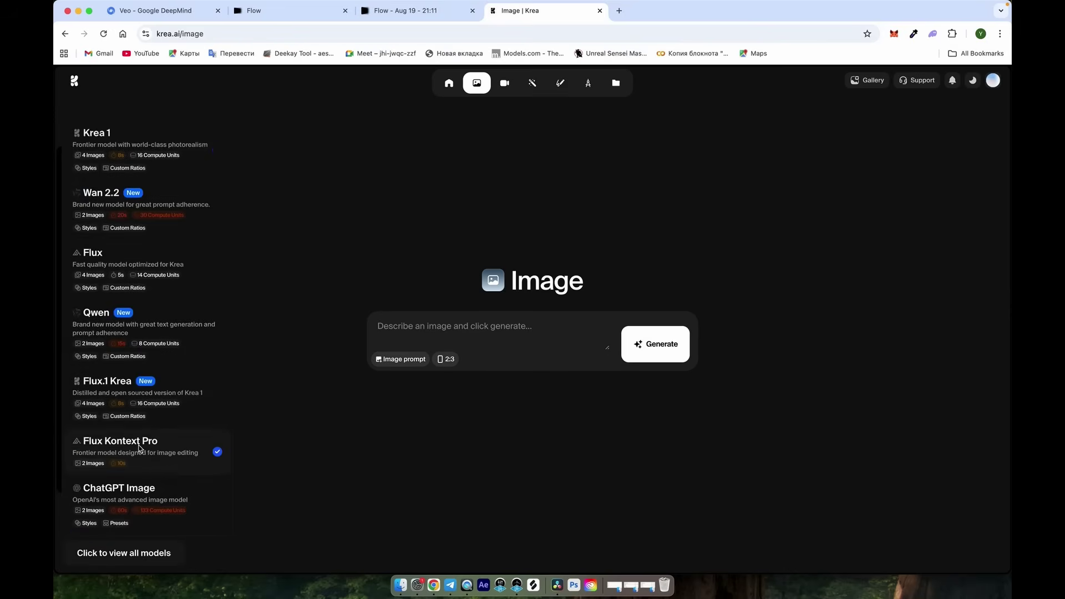
mouse_move(451, 361)
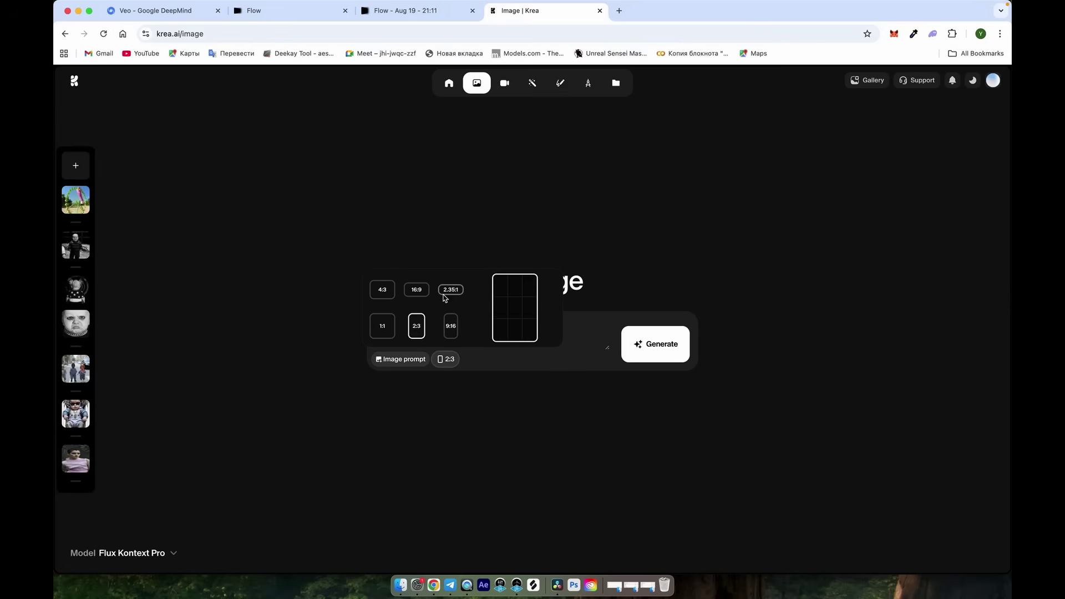
click(415, 291)
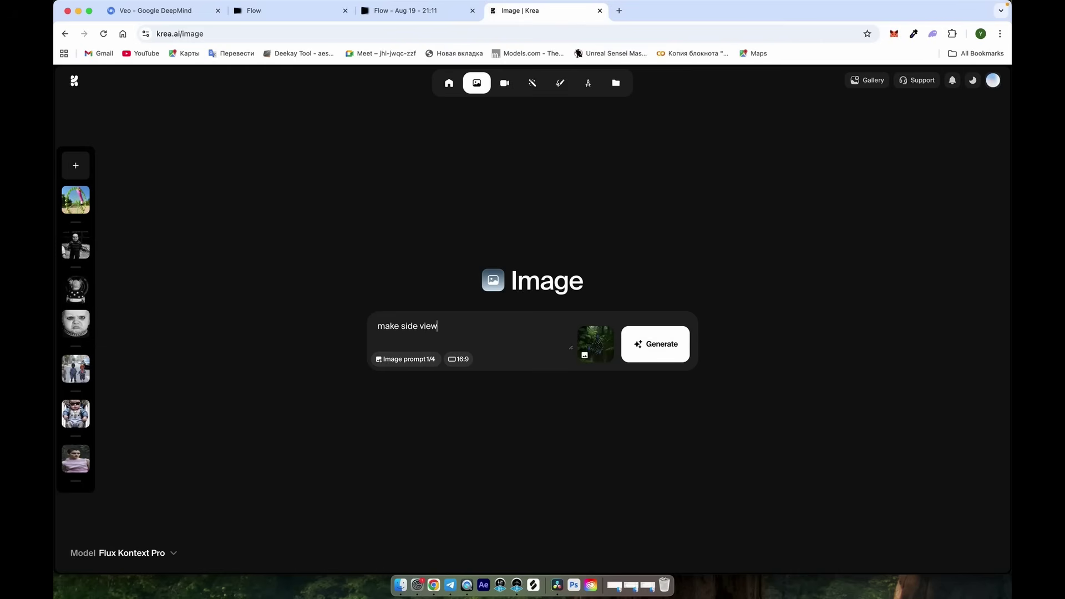
Step: Generate 'side view', 'extreme closeup' and 'aerial view' edits of the jungle image
click(664, 346)
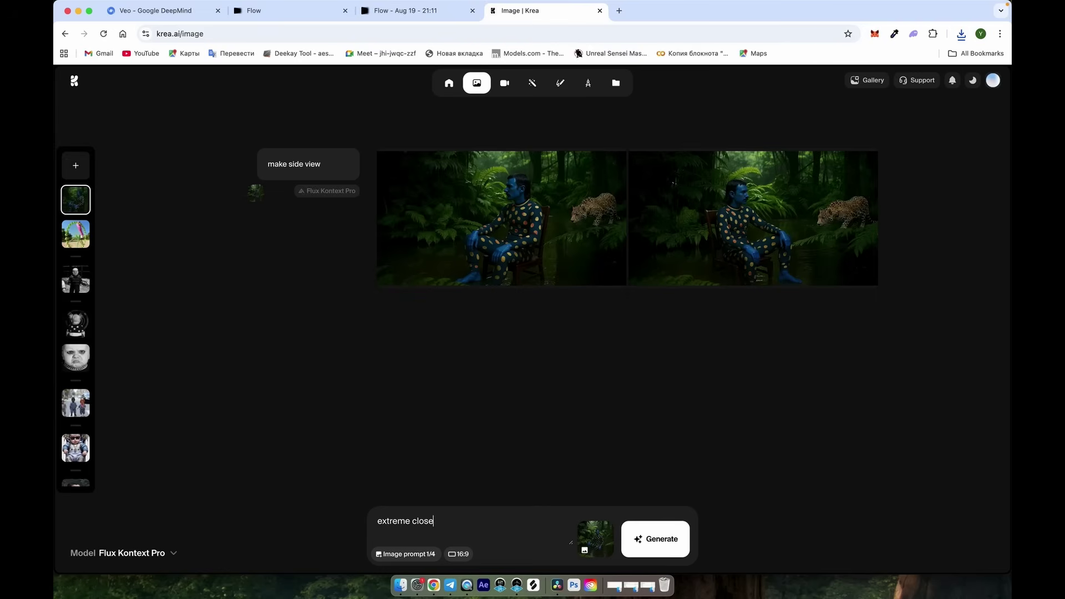
click(669, 533)
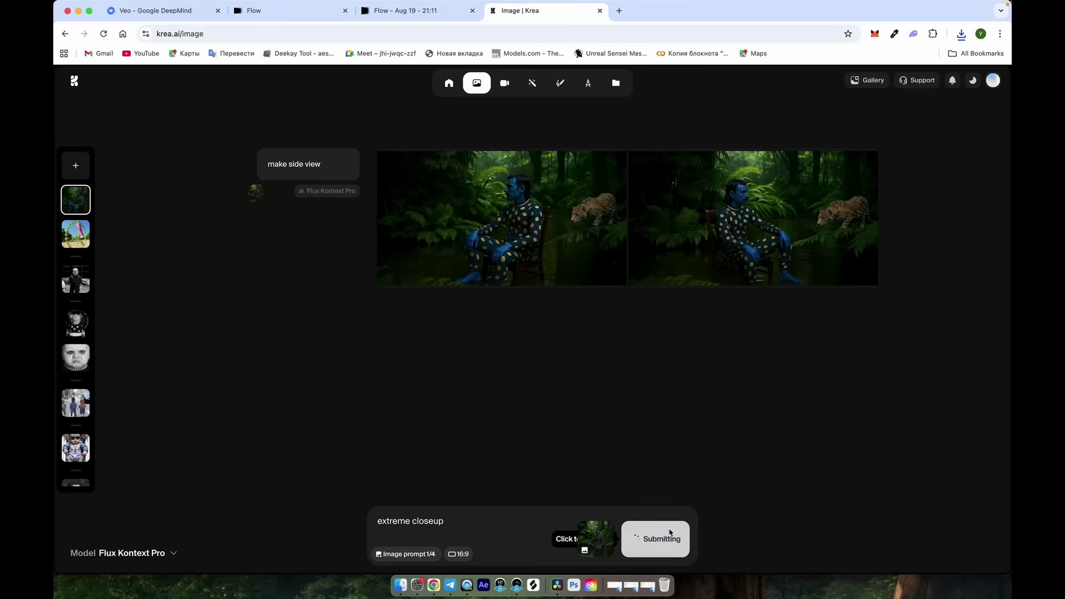
key(ctrl+a)
text(aerial view)
key(Return)
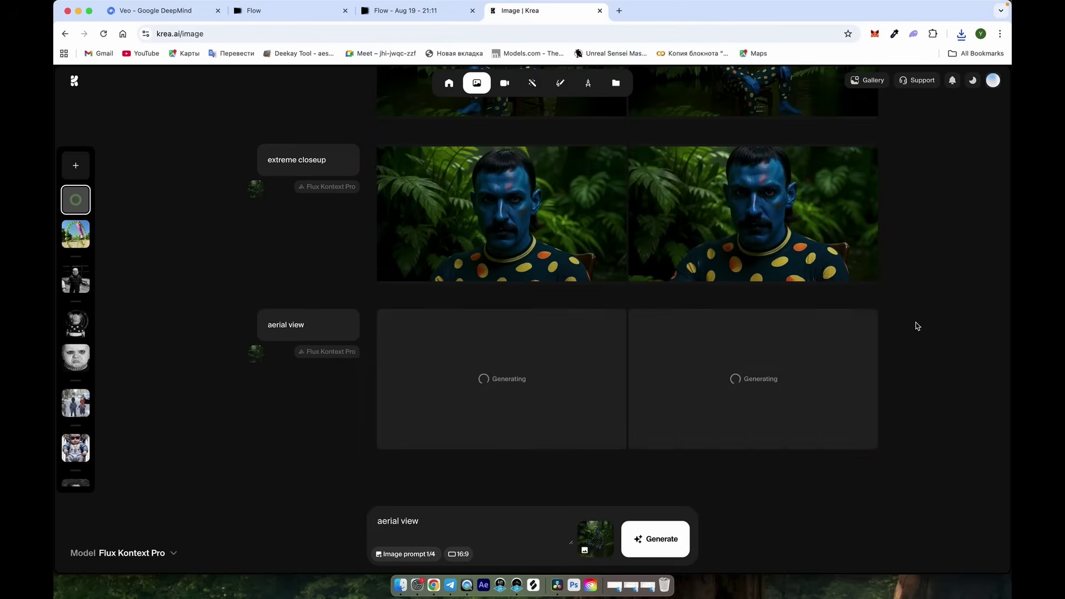
Step: Enlarge the right aerial view result and save it to the computer
scroll(917, 327, up, 2)
scroll(930, 292, down, 2)
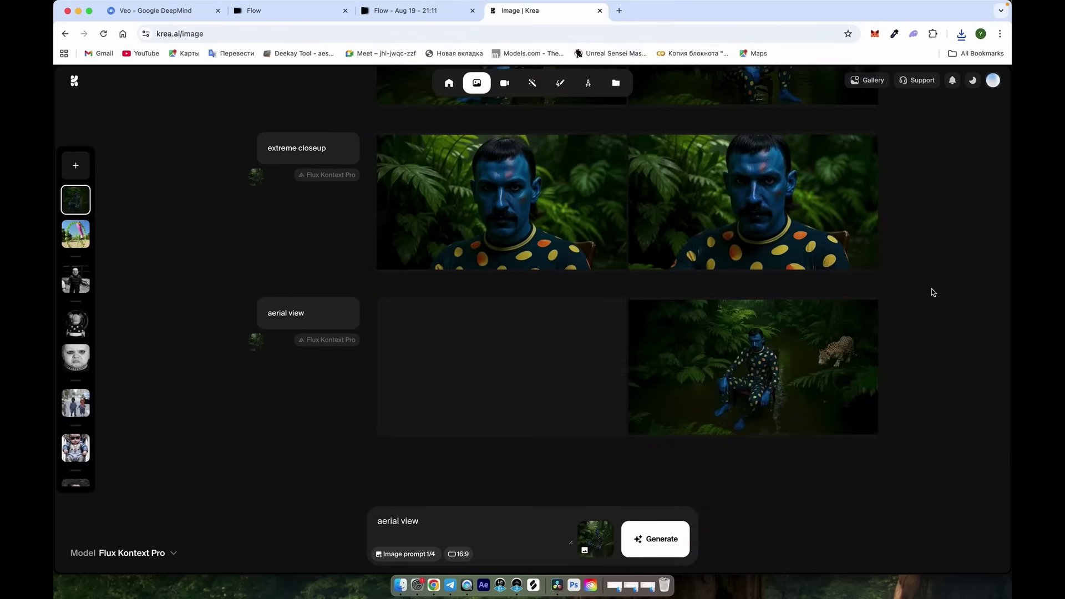
click(760, 389)
right_click(637, 392)
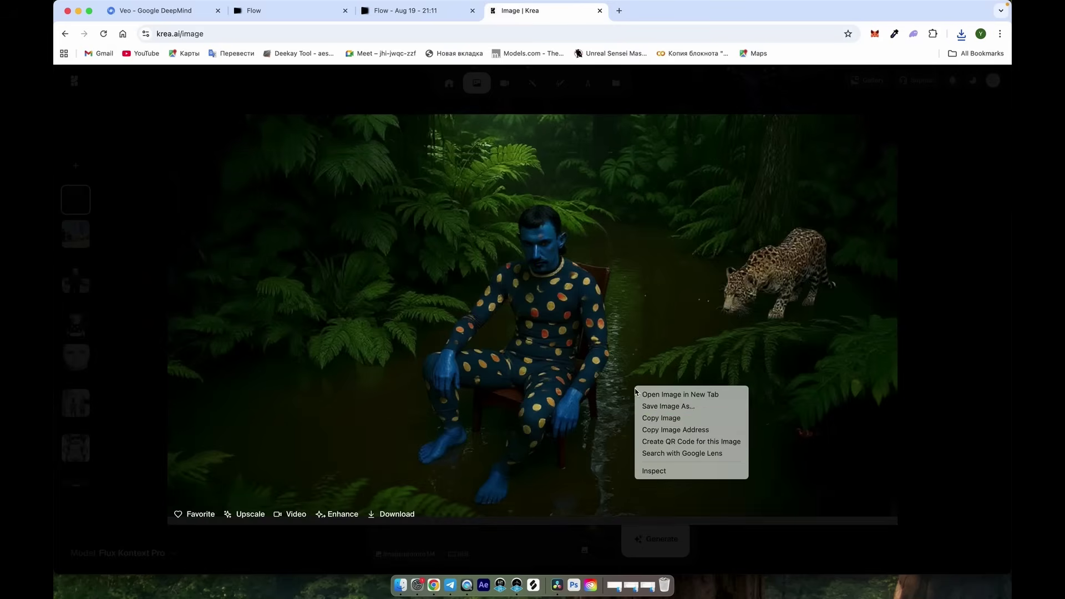
click(661, 409)
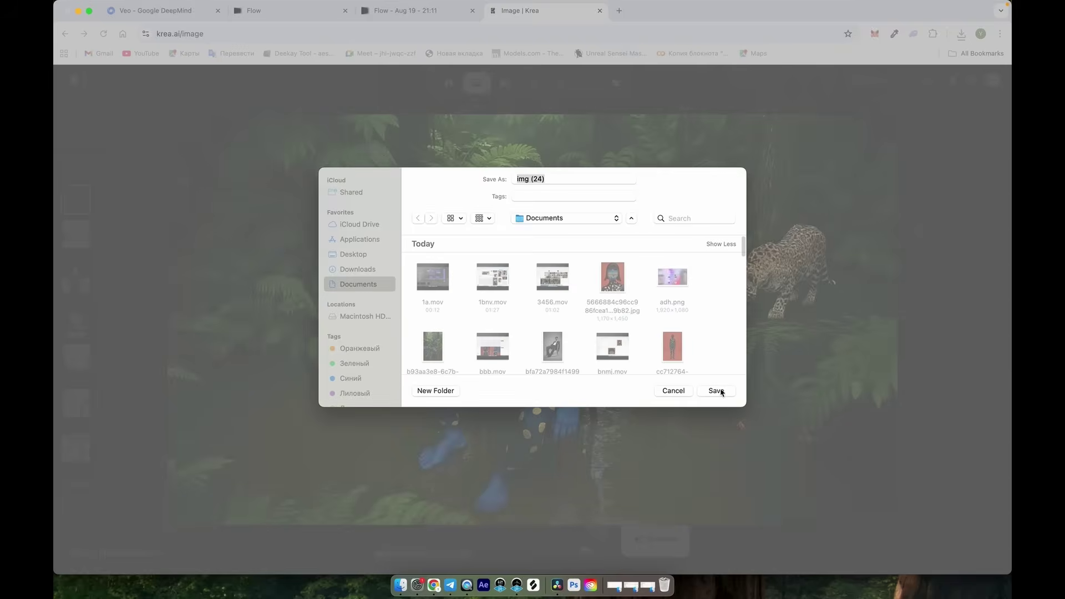
Step: Upload the cropped closeup, set the aerial jungle image as end frame, and generate the 'camera zoom in' clip
click(717, 391)
click(414, 11)
click(491, 223)
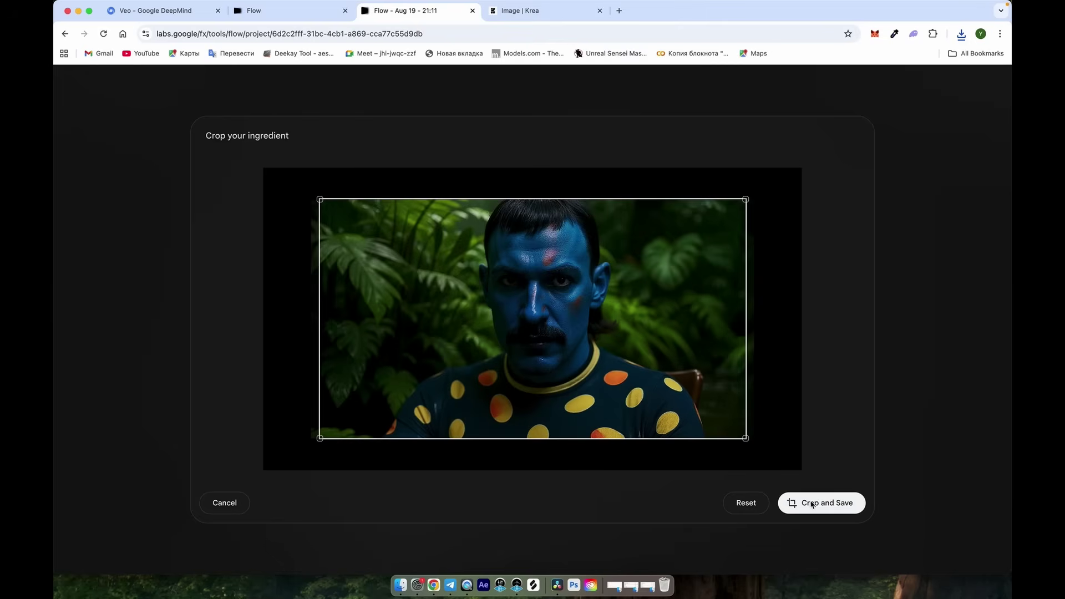
click(811, 504)
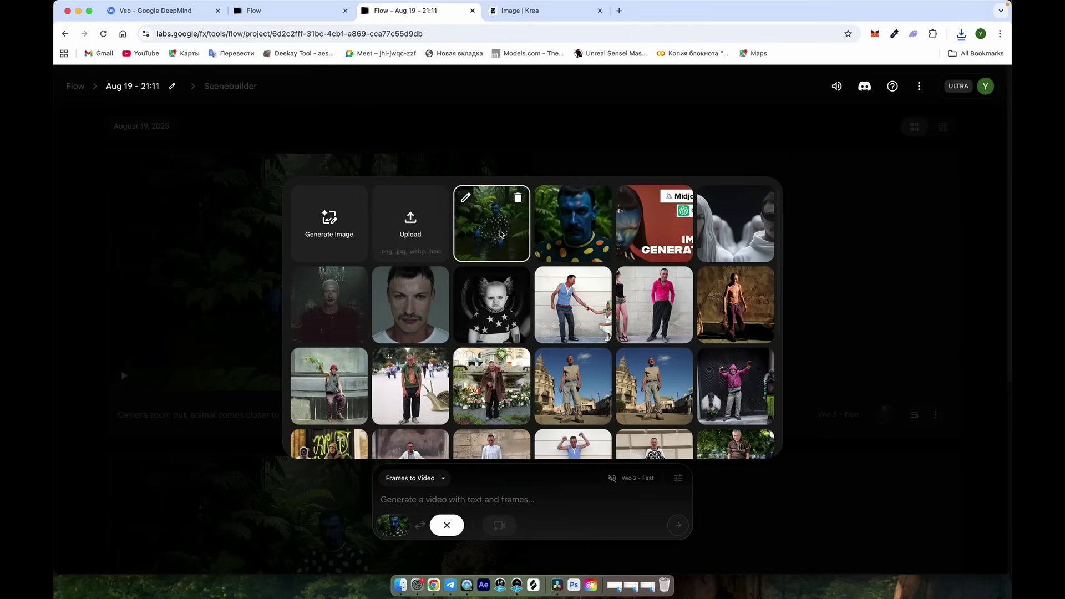
click(501, 234)
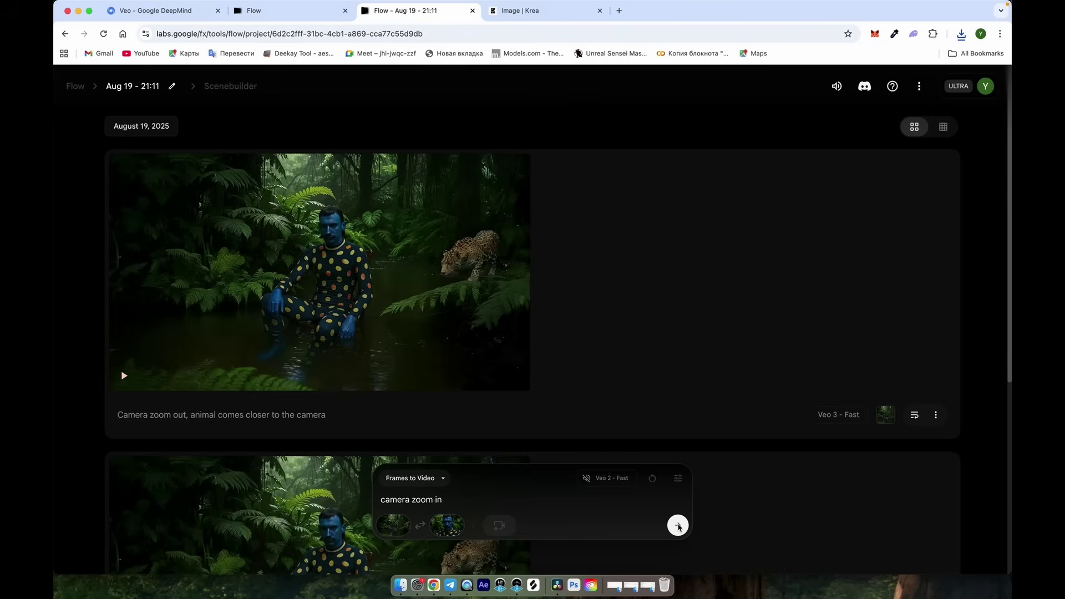
click(678, 526)
scroll(561, 312, down, 8)
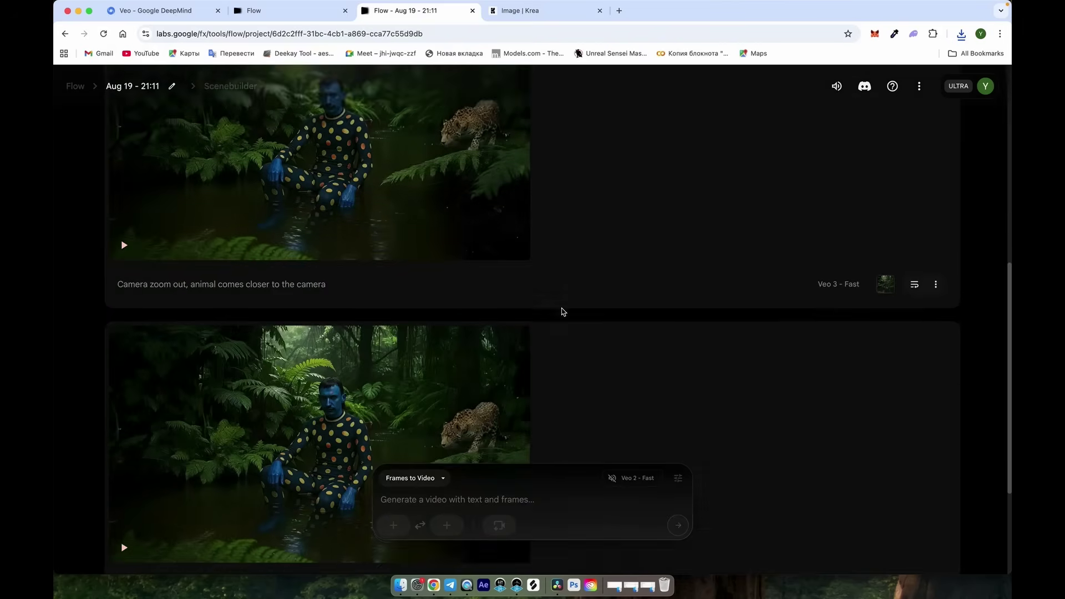
Step: Pause the camera zoom out clip and play the camera zoom in clip of the blue man
scroll(562, 312, down, 3)
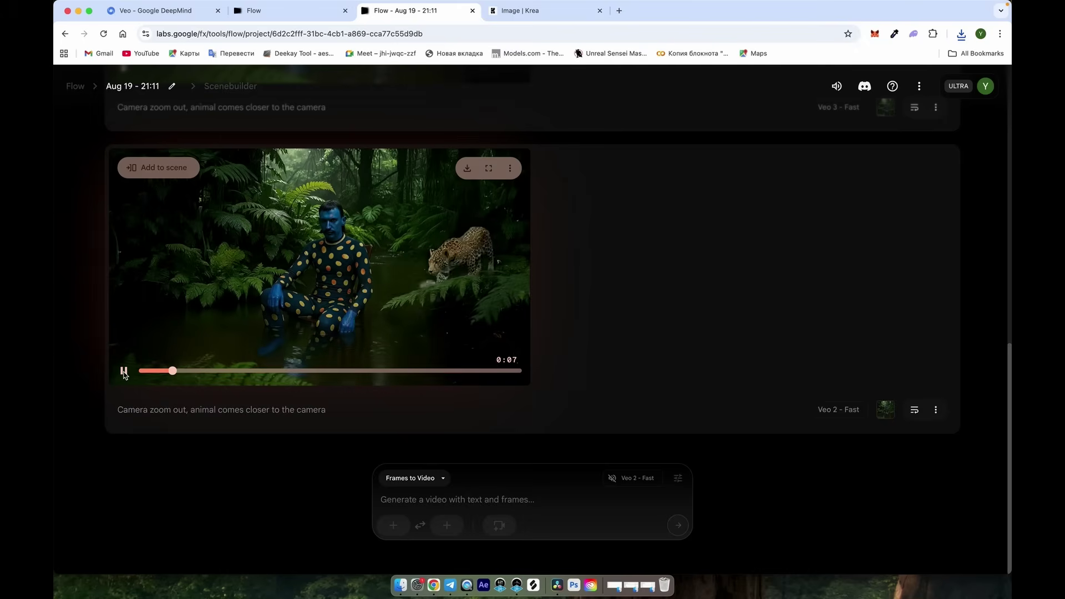
scroll(331, 340, up, 6)
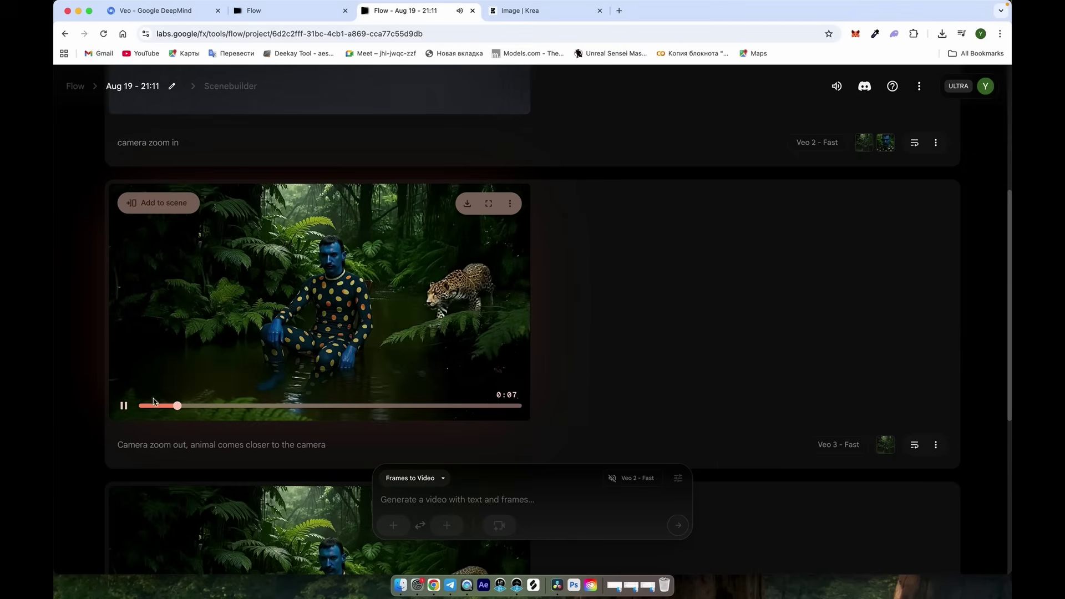
click(124, 406)
scroll(726, 318, up, 5)
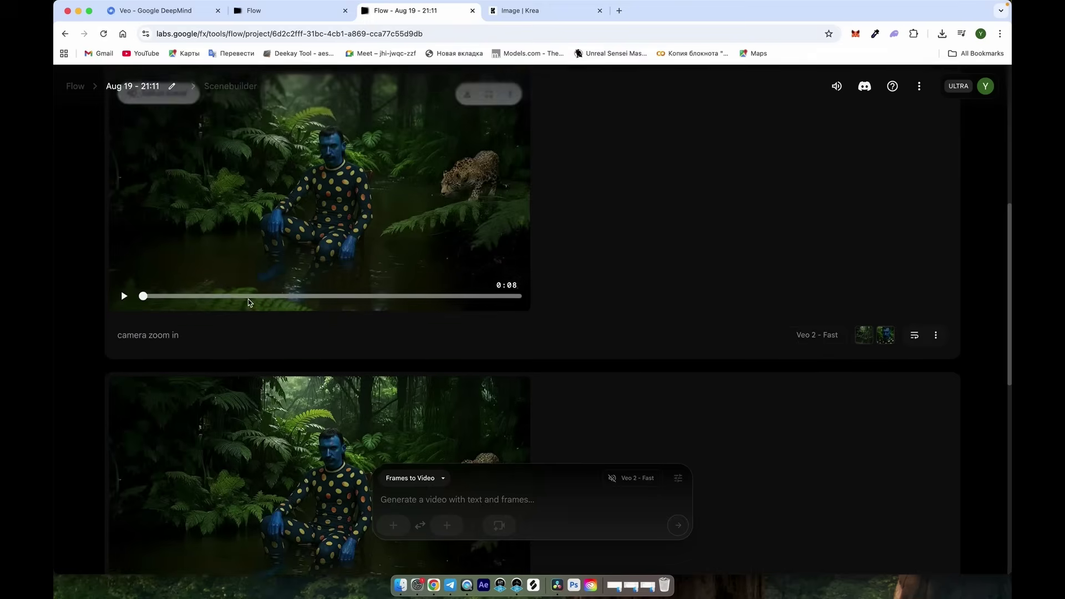
scroll(248, 303, up, 2)
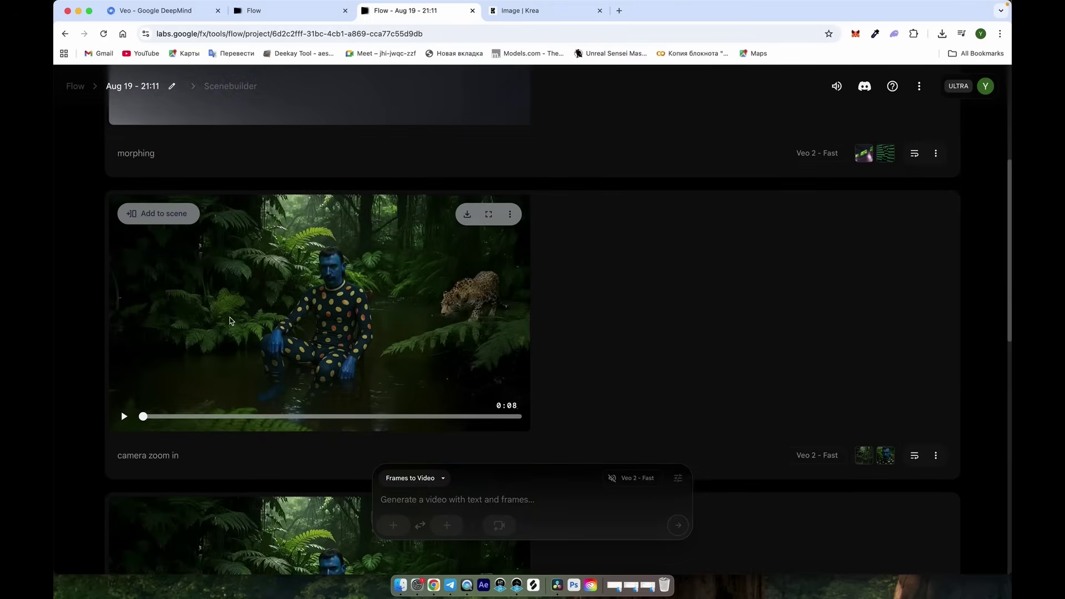
click(123, 416)
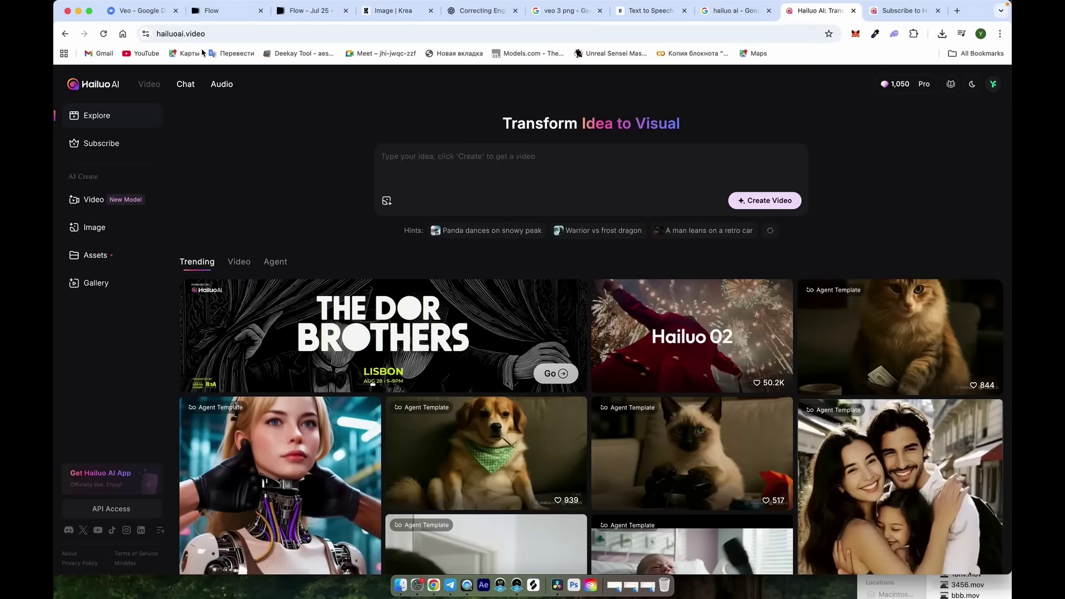
Step: Start a Hailuo image-to-video generation with the pasted camera zoom in on the man's face prompt
click(207, 31)
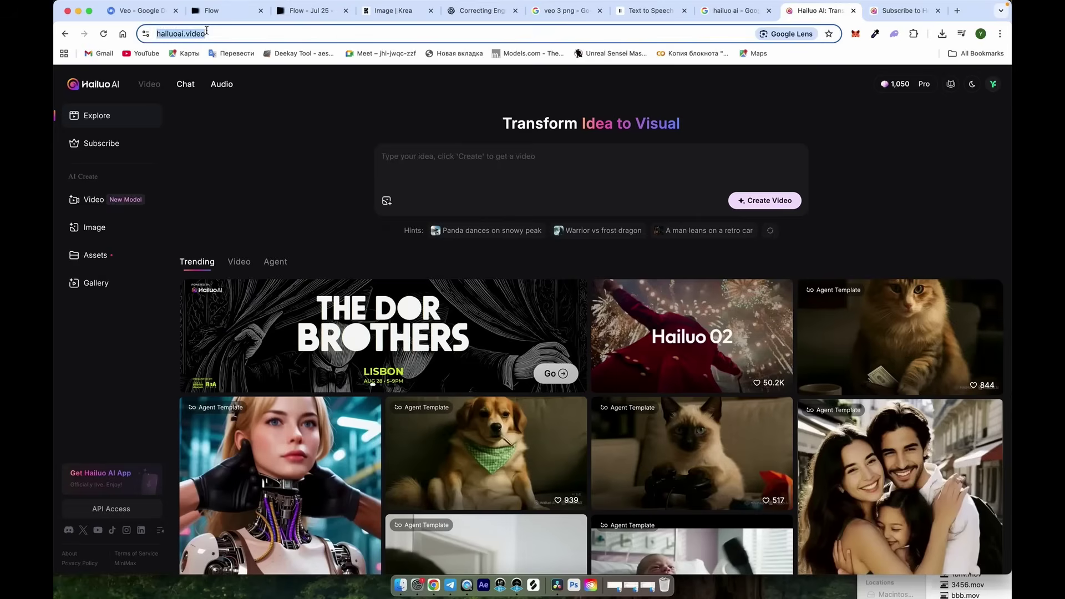
click(263, 139)
click(84, 204)
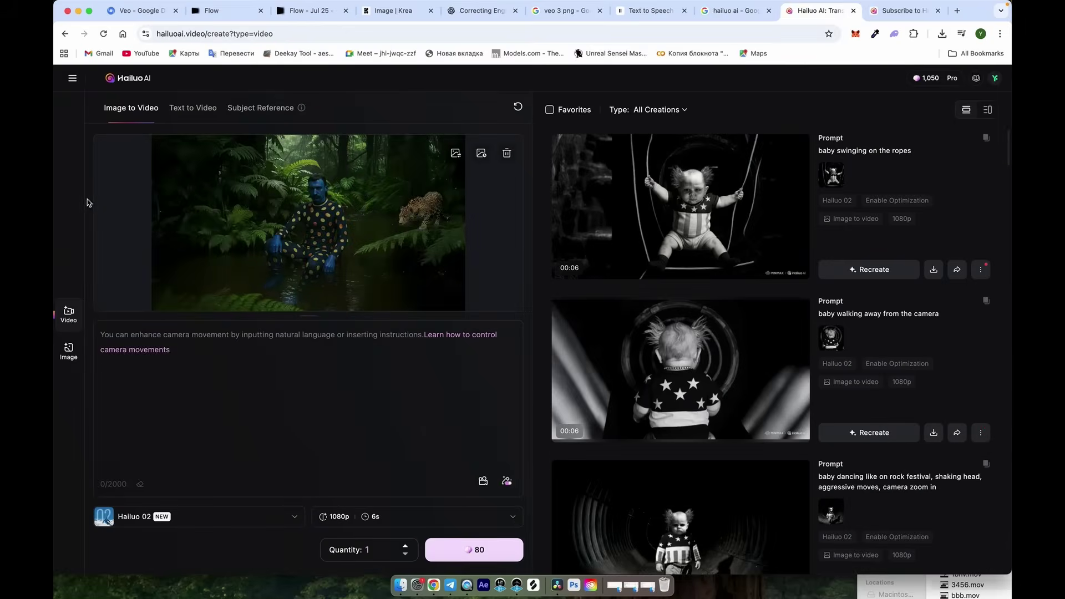
text(camera zoom in, animal walking towards the camera and touching)
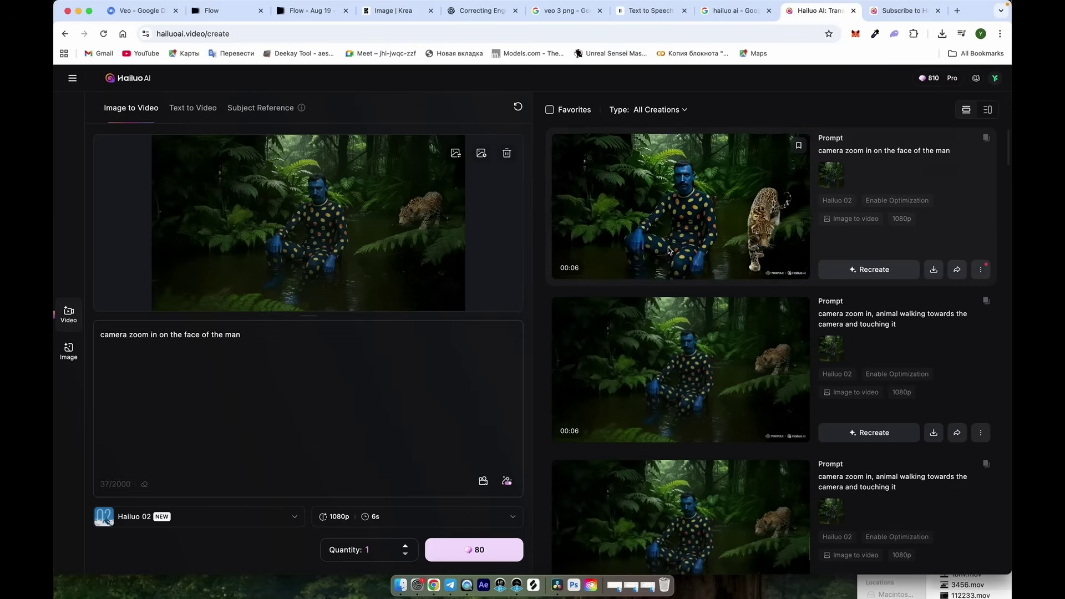
scroll(682, 278, down, 1)
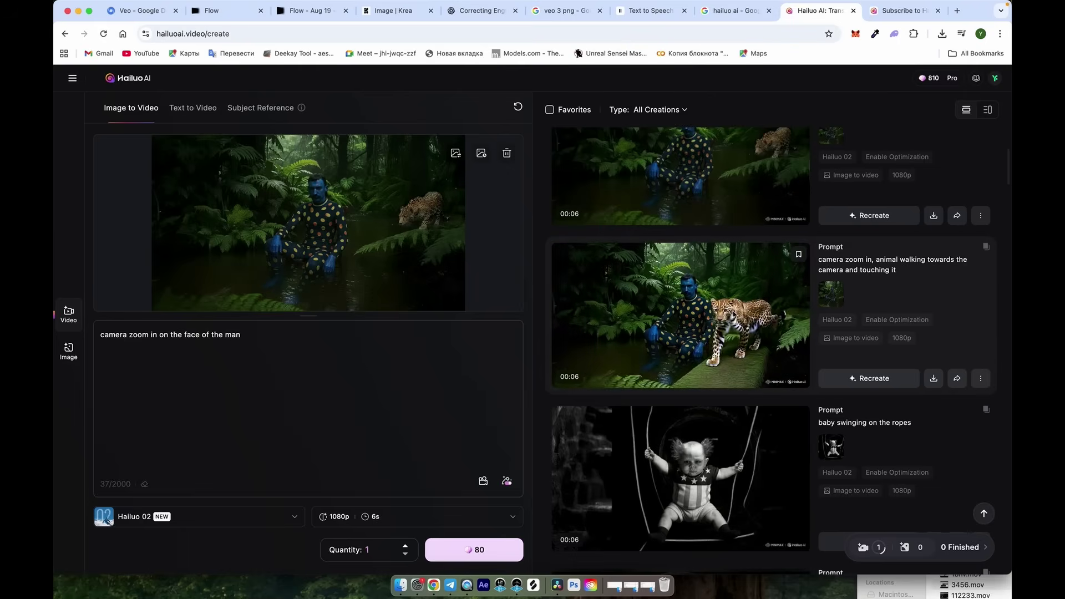
click(309, 11)
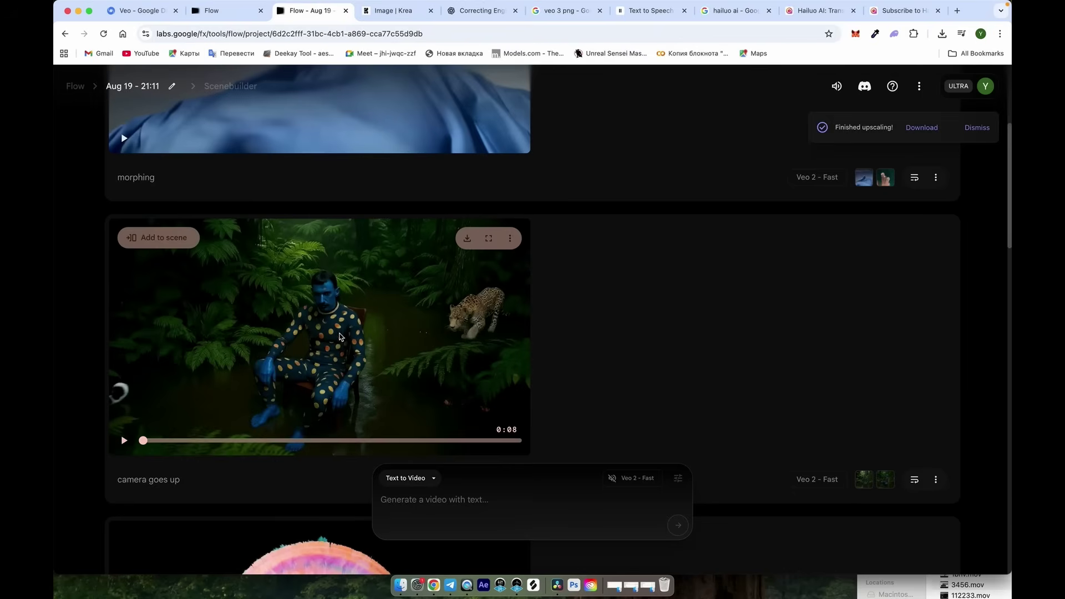
Step: Download the camera goes up clip as the upscaled 1080p version
click(467, 239)
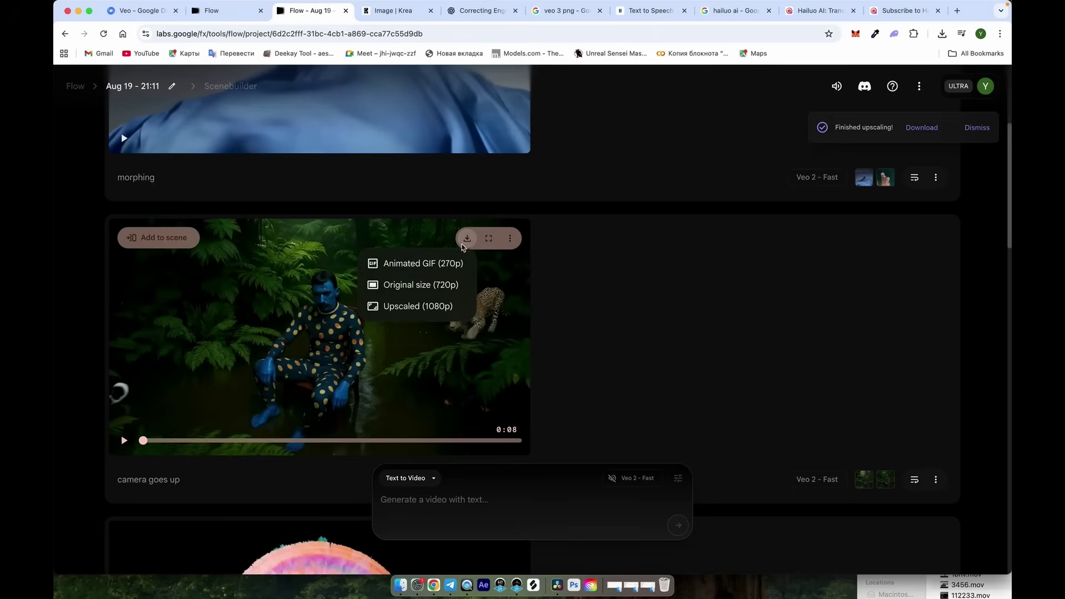
click(397, 309)
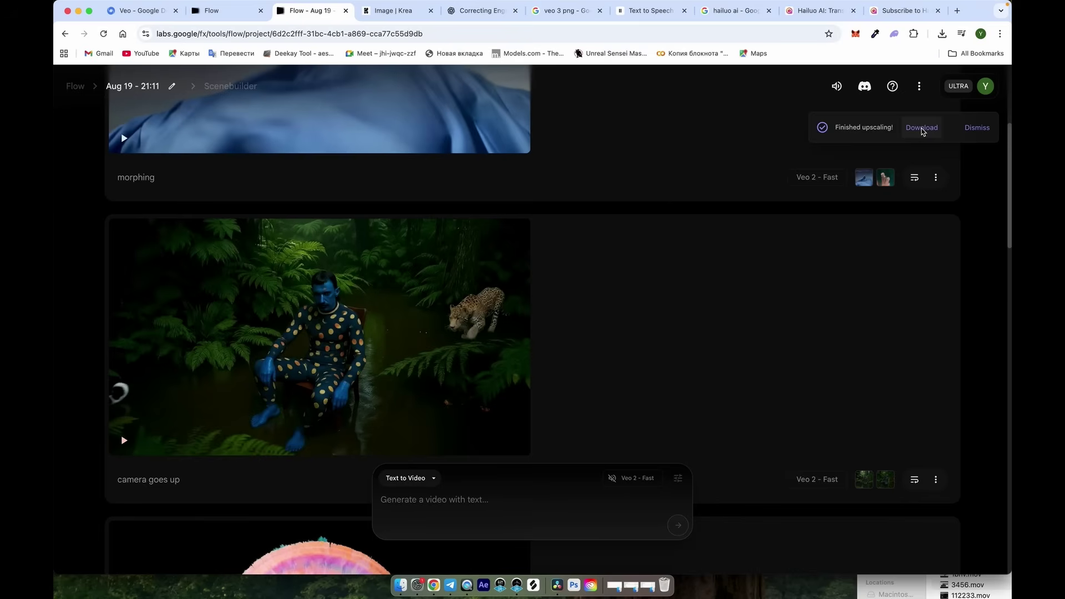
click(921, 129)
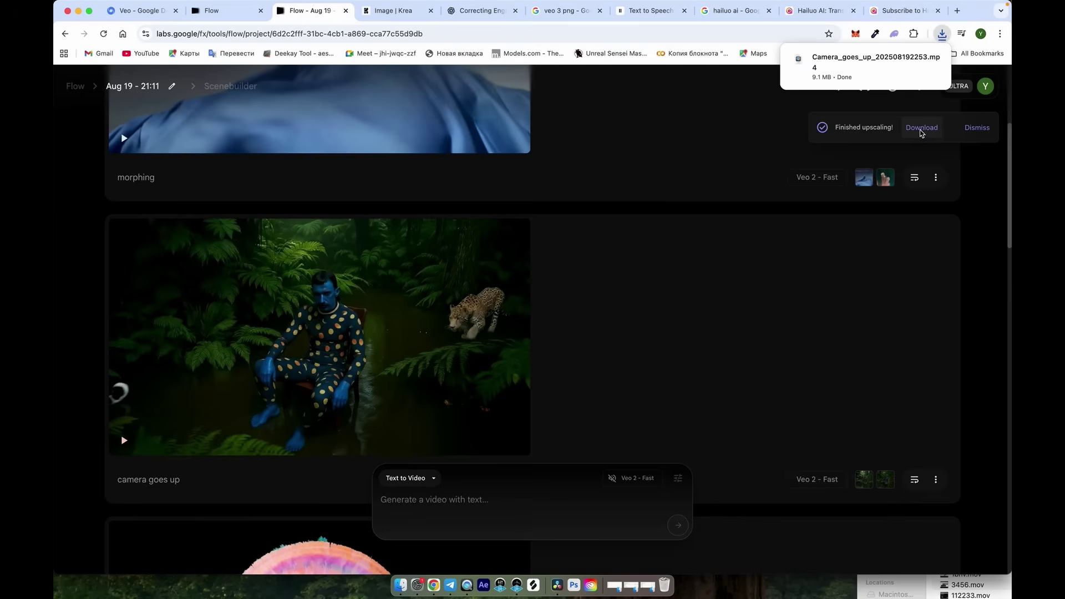
Step: Preview the downloaded Camera_goes_up_202508192253.mp4 in Quick Look, then pause it
click(914, 59)
key(space)
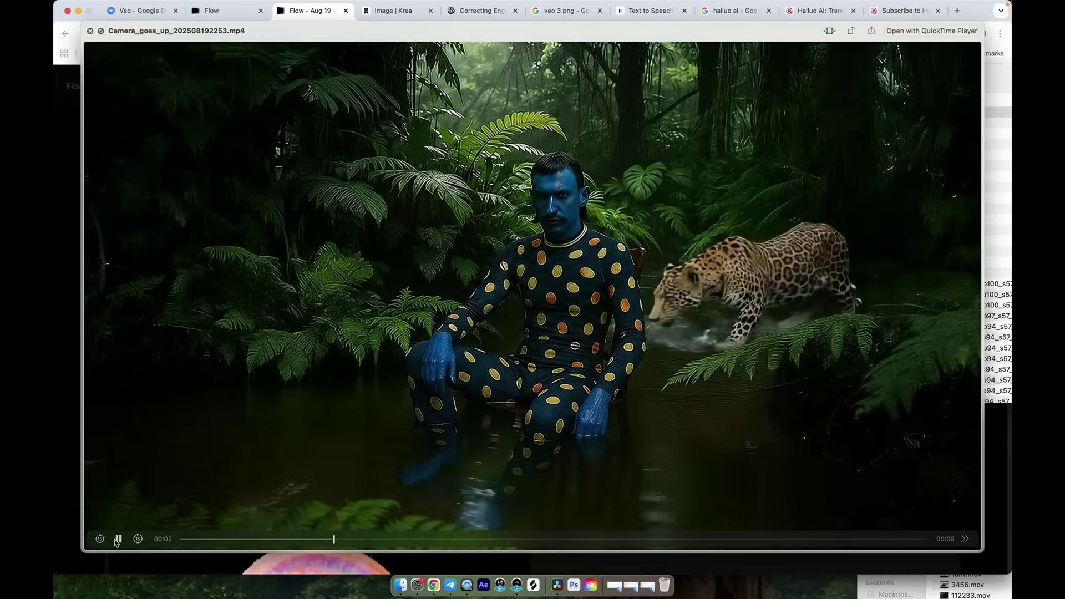
click(118, 539)
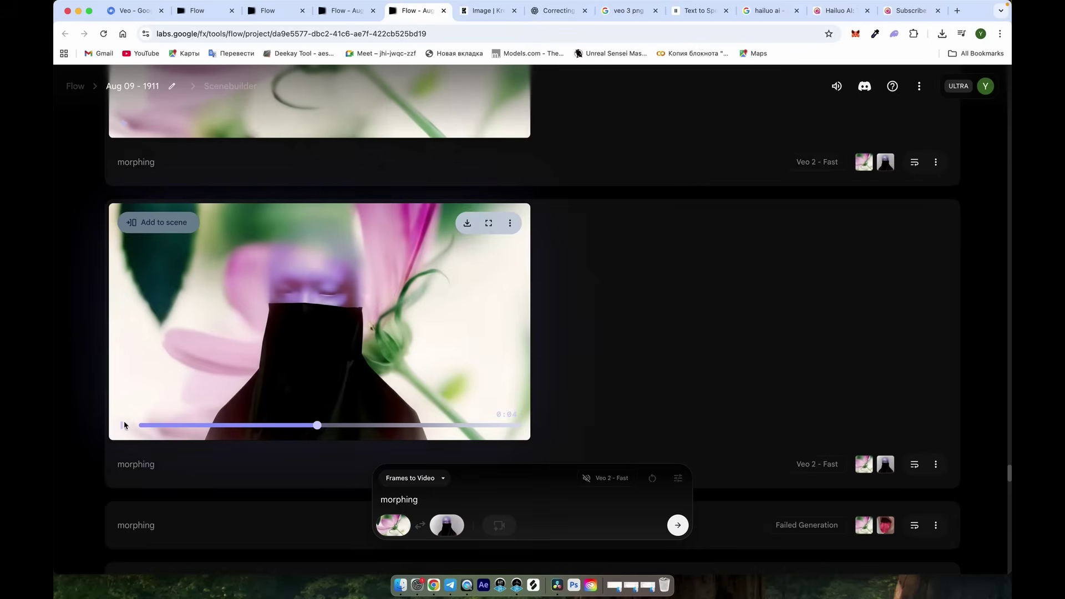
drag(153, 428, 144, 427)
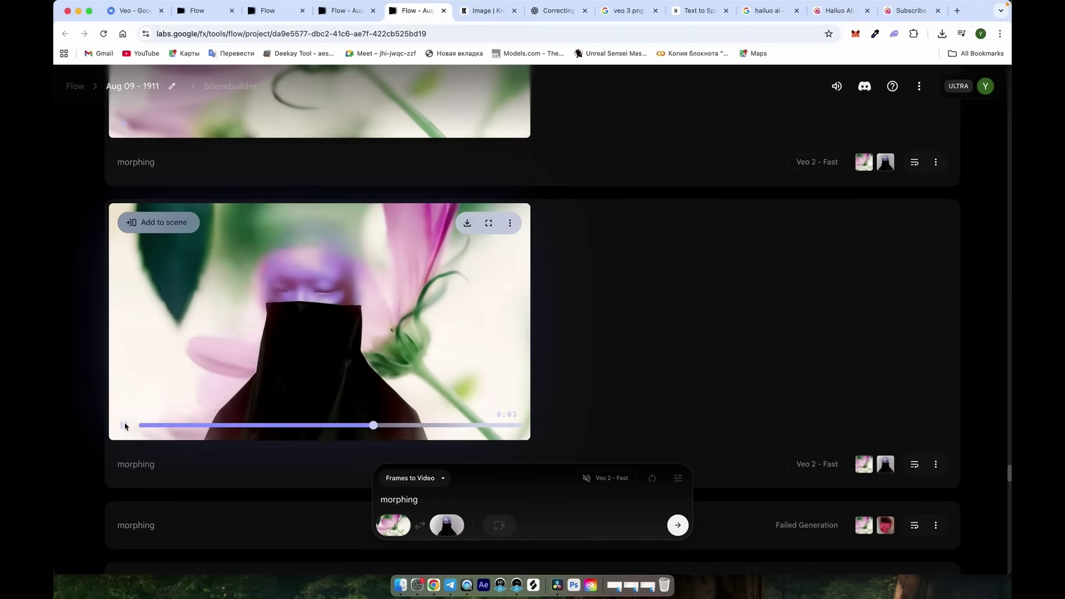
scroll(725, 252, down, 20)
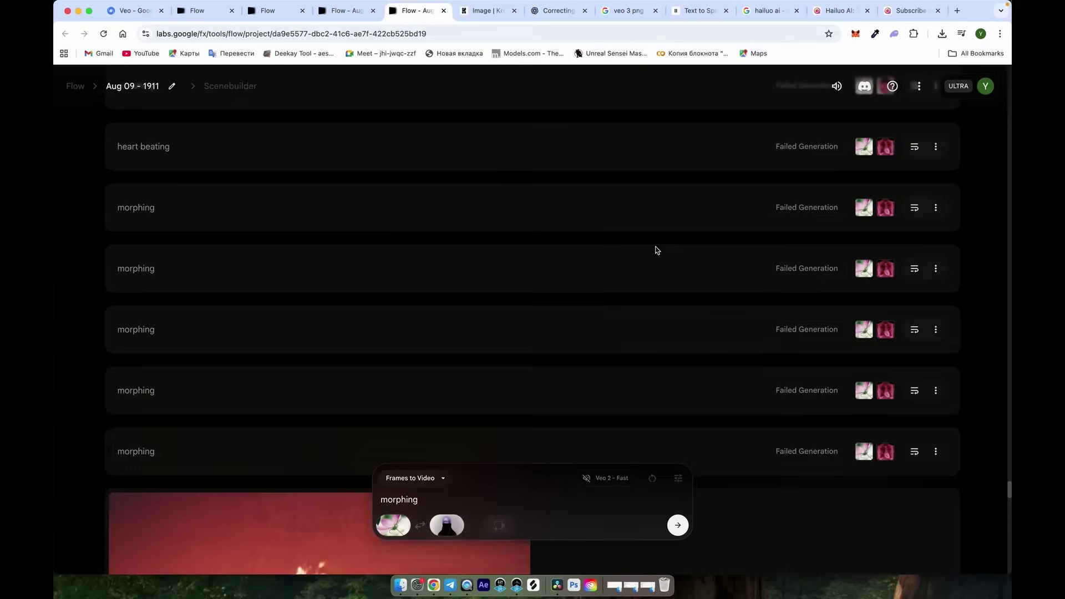
scroll(656, 250, down, 5)
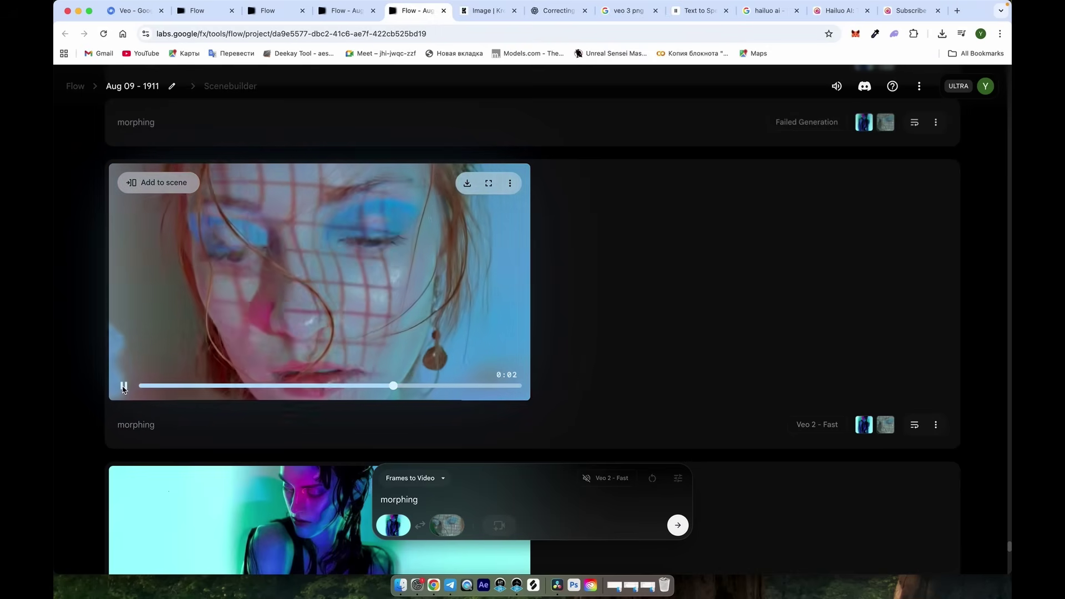
scroll(367, 433, down, 5)
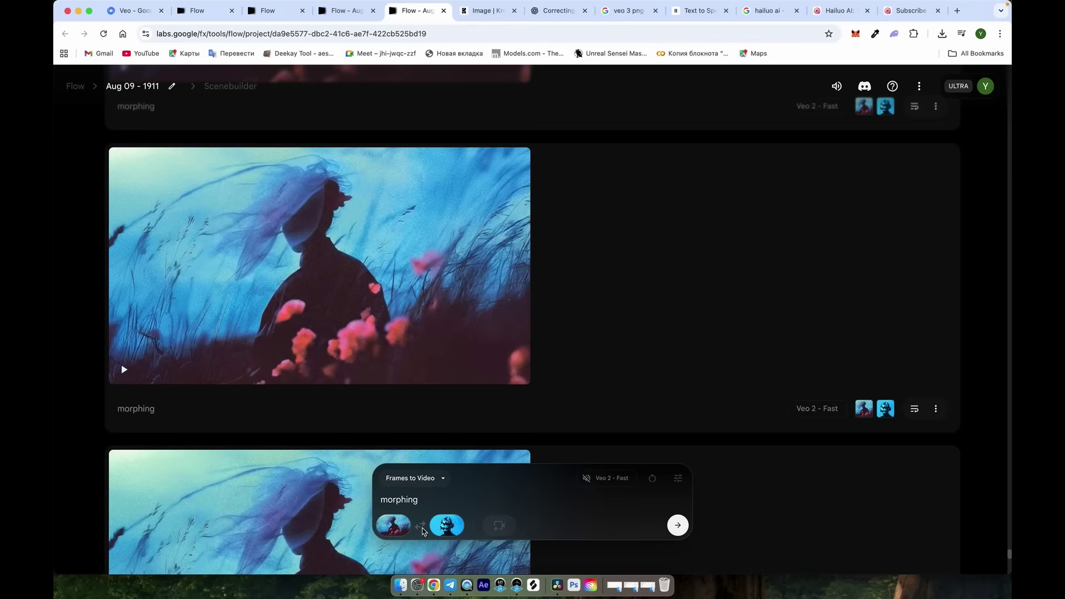
mouse_move(397, 534)
mouse_move(449, 534)
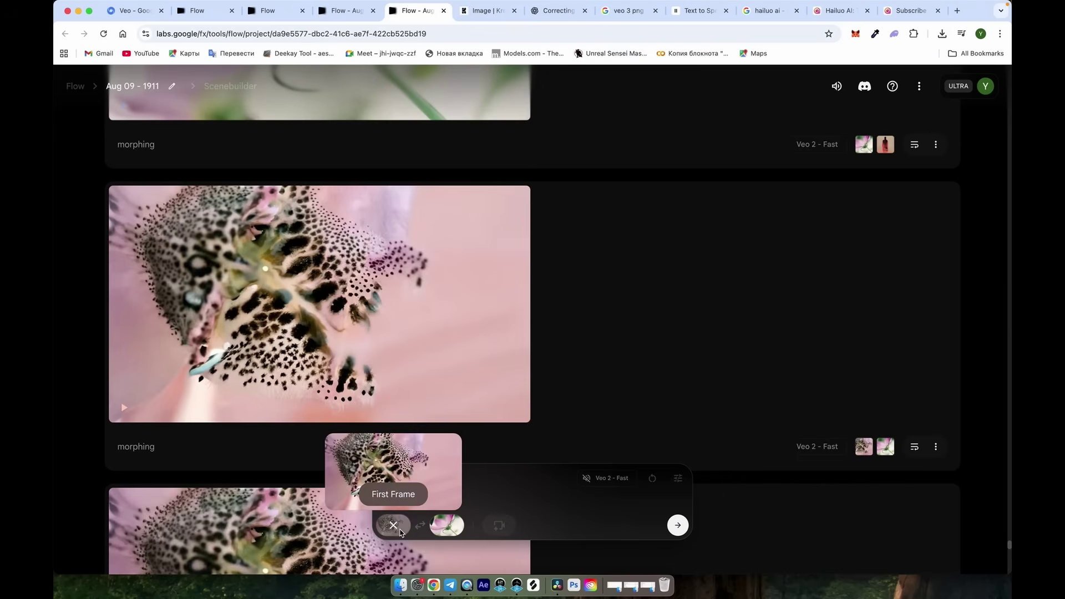
mouse_move(456, 534)
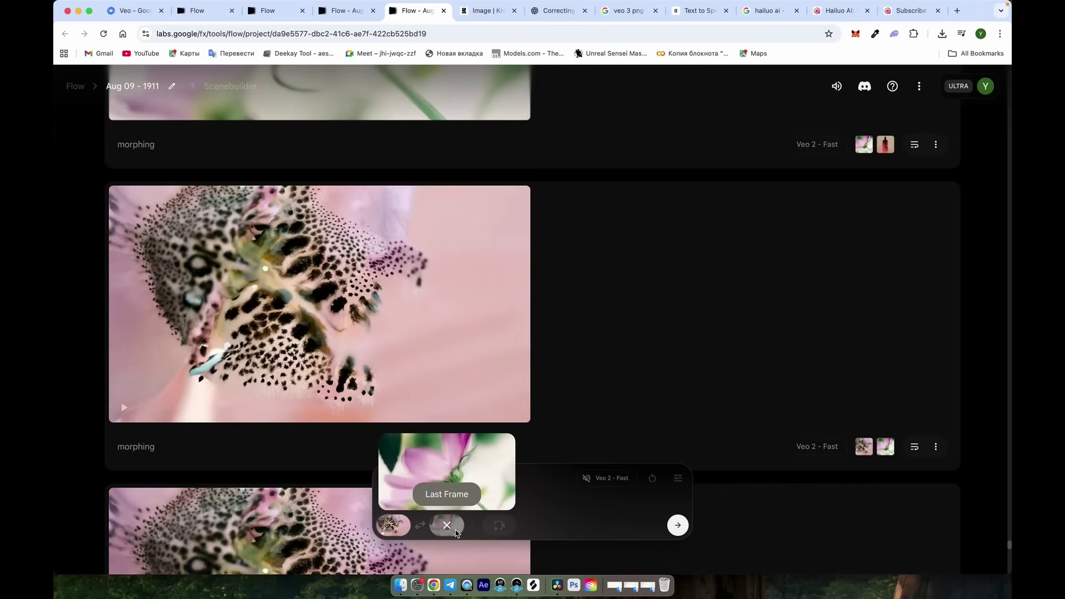
mouse_move(127, 412)
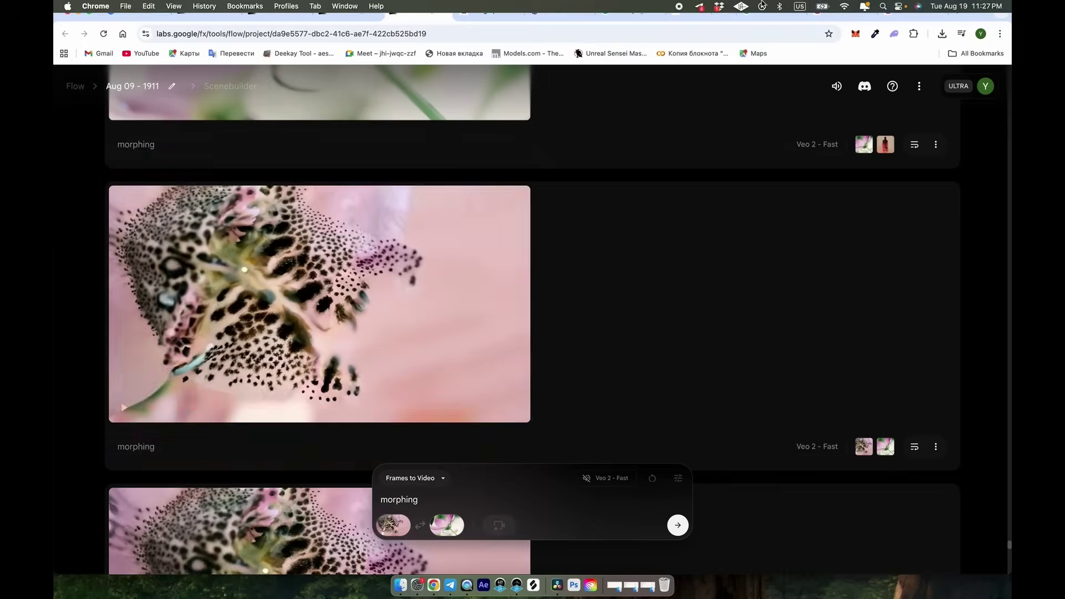
scroll(914, 395, down, 5)
mouse_move(408, 533)
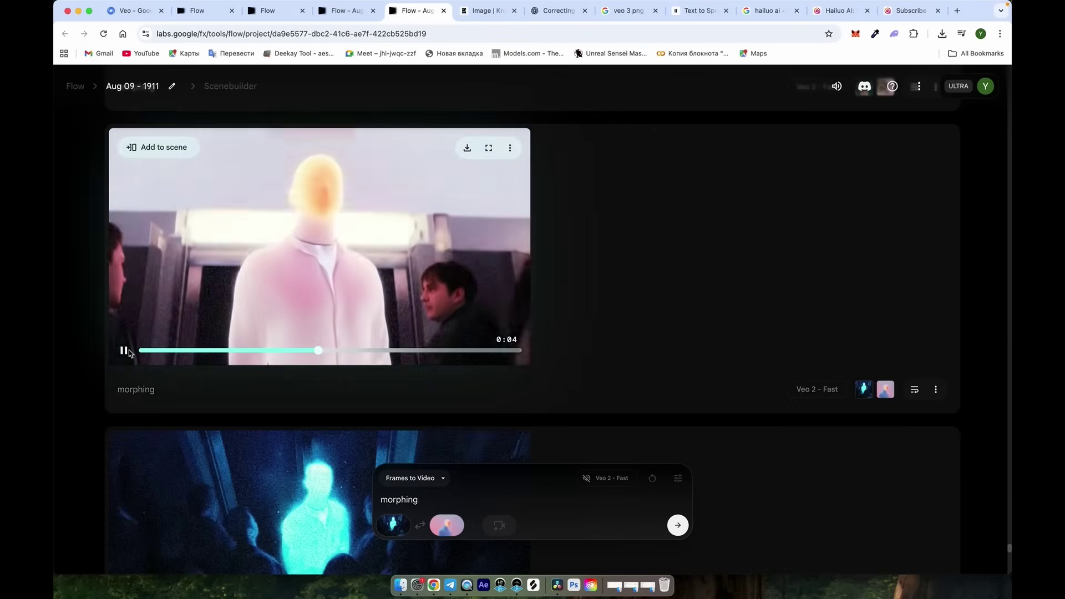
click(149, 351)
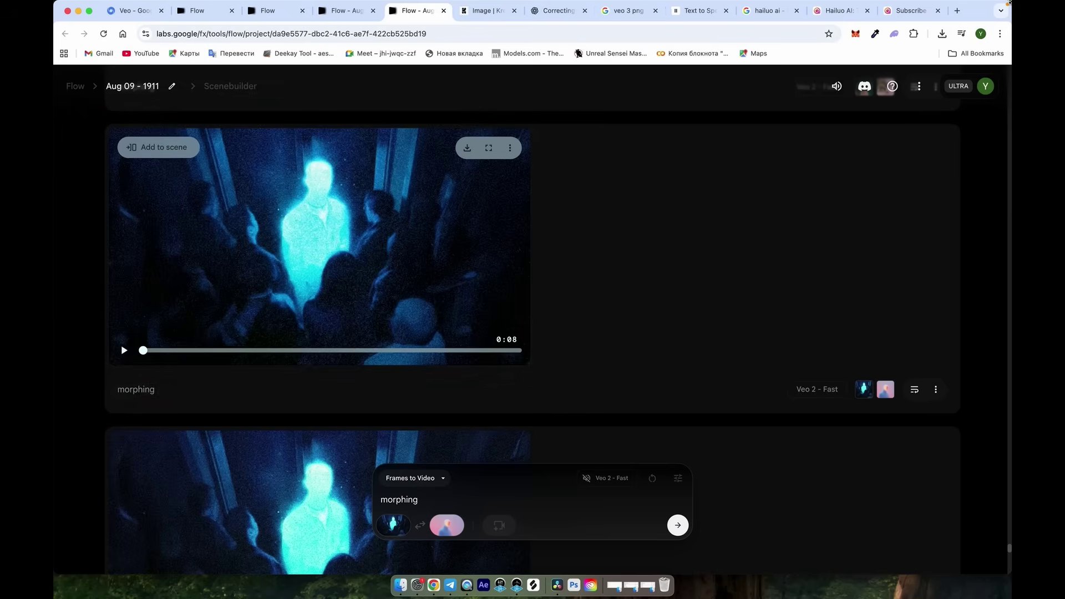
scroll(396, 388, down, 5)
click(420, 525)
mouse_move(396, 533)
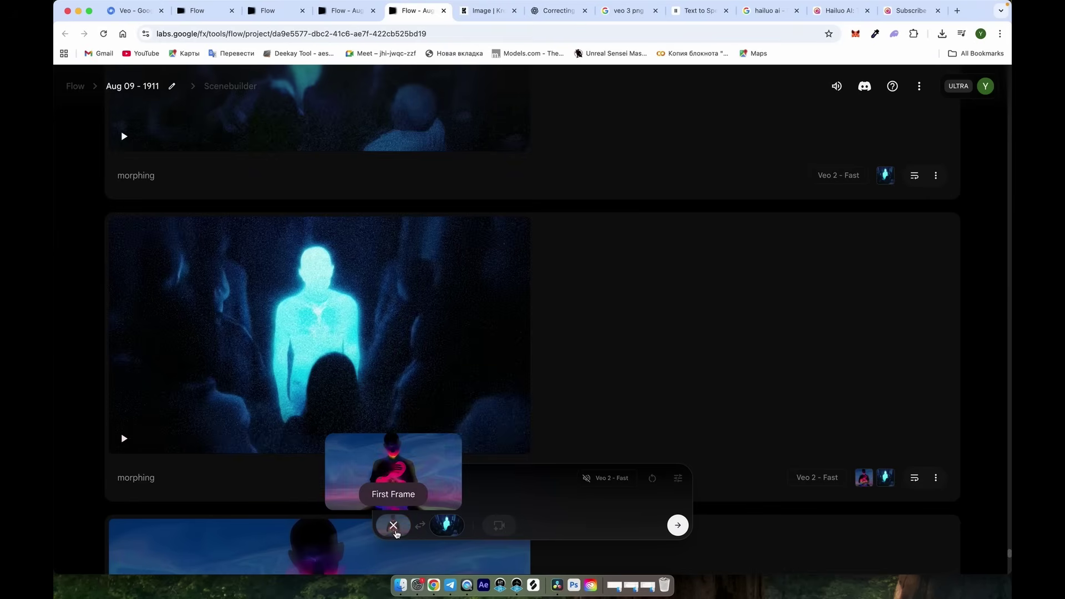
mouse_move(441, 534)
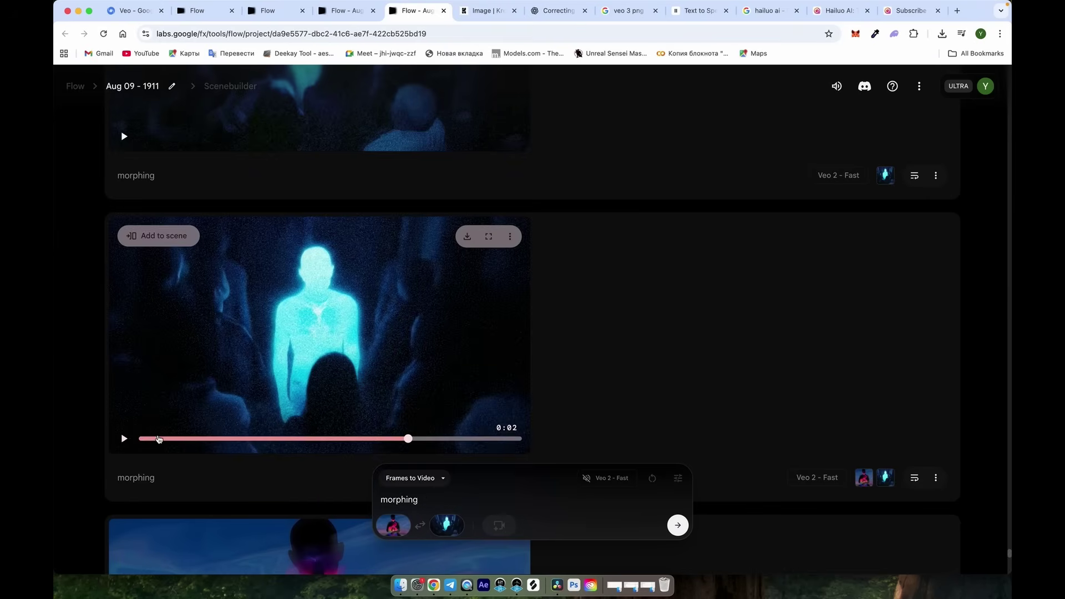
click(147, 437)
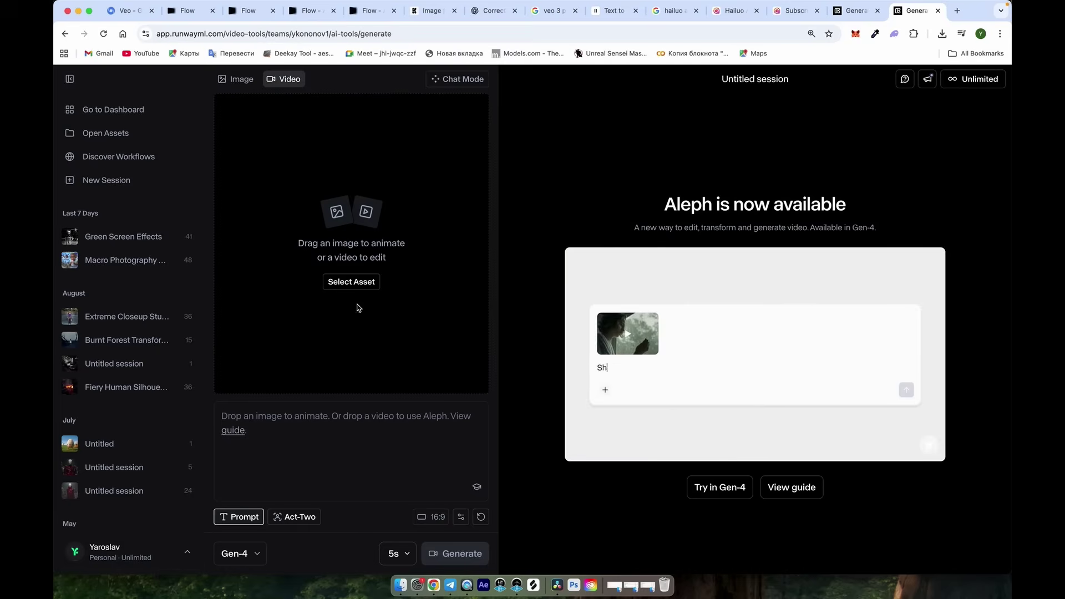
Step: Select Act-Two, go to the loaded session, and play the character clip full screen
click(307, 520)
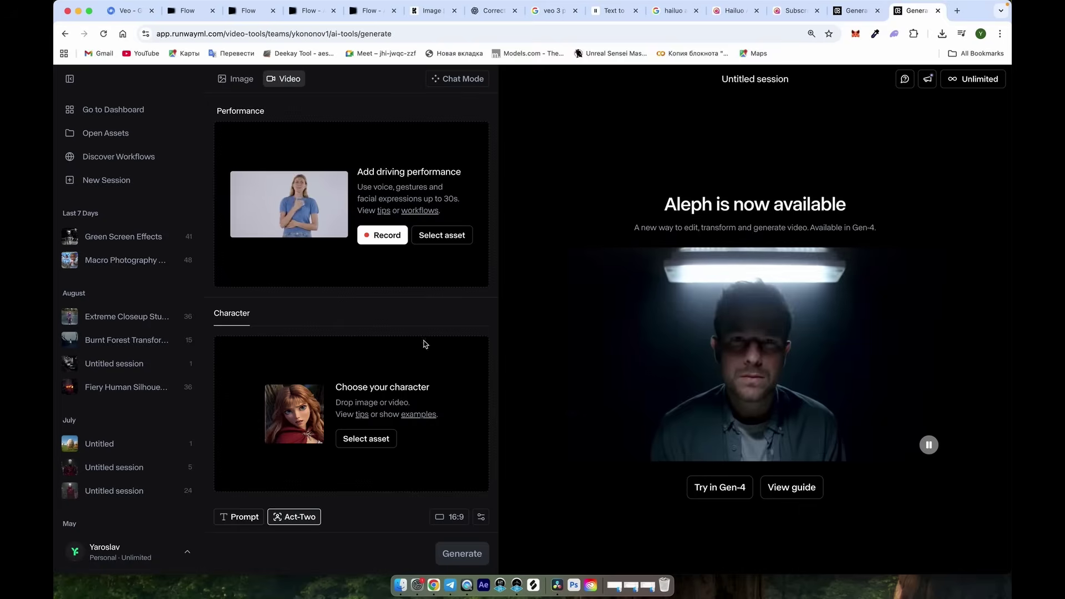
click(853, 14)
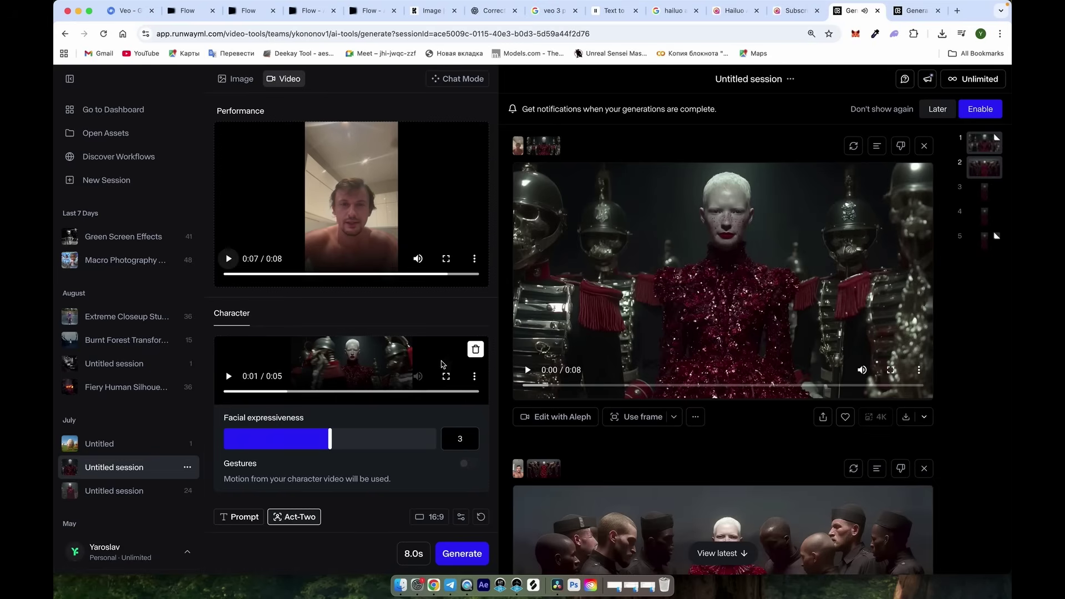
click(446, 377)
click(78, 571)
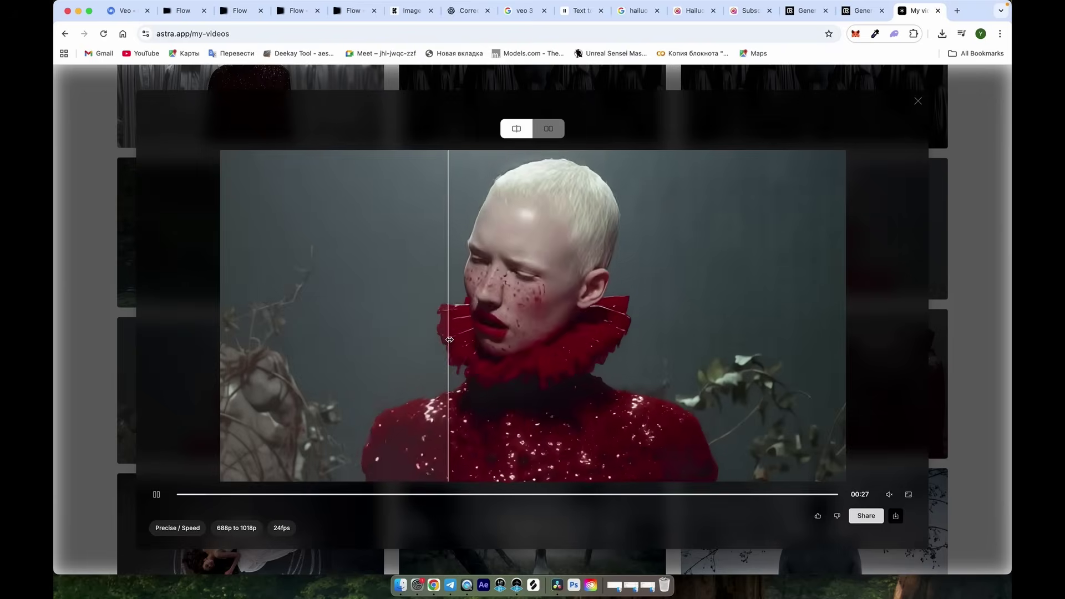
Step: Sweep the before/after slider right, then left across the woman's face to compare 688p and 1018p
drag(451, 339, 758, 338)
drag(548, 325, 175, 443)
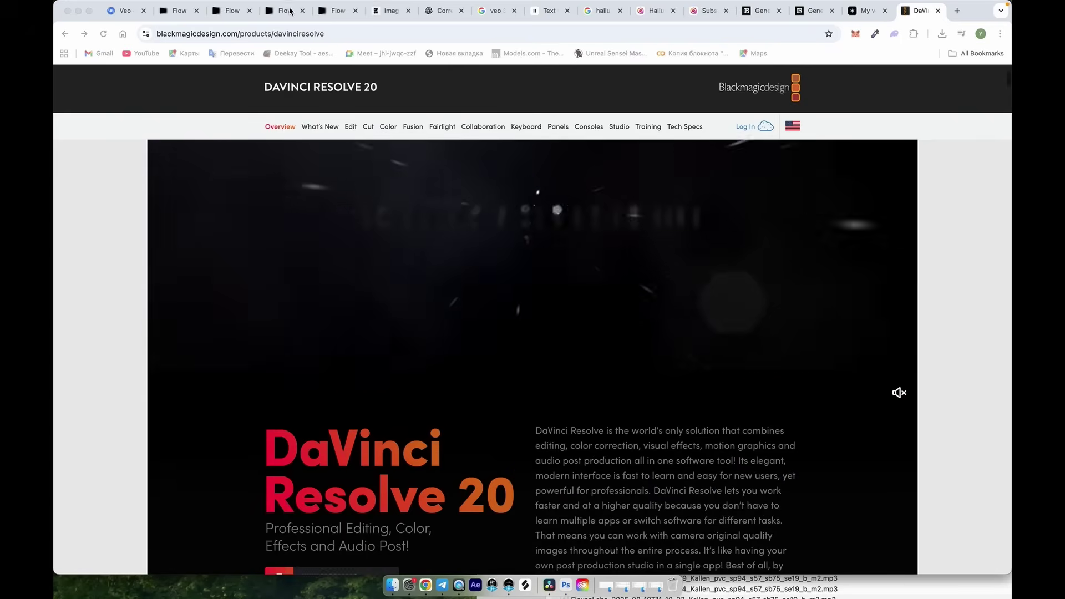
Step: Scroll the DaVinci Resolve 20 page to the Free Download Now and $295 Studio options
click(304, 33)
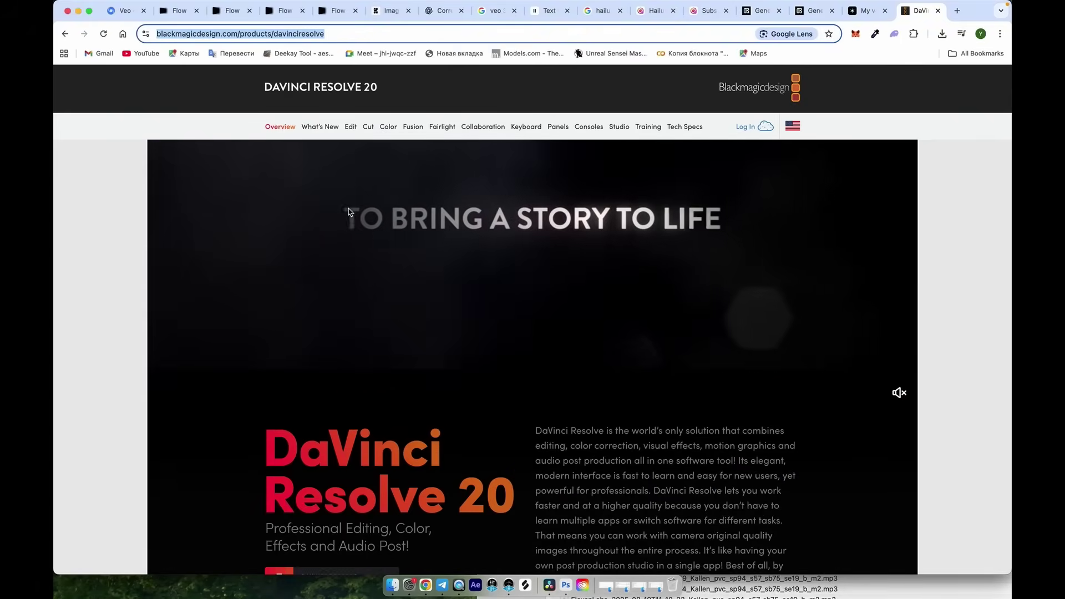
scroll(349, 208, down, 5)
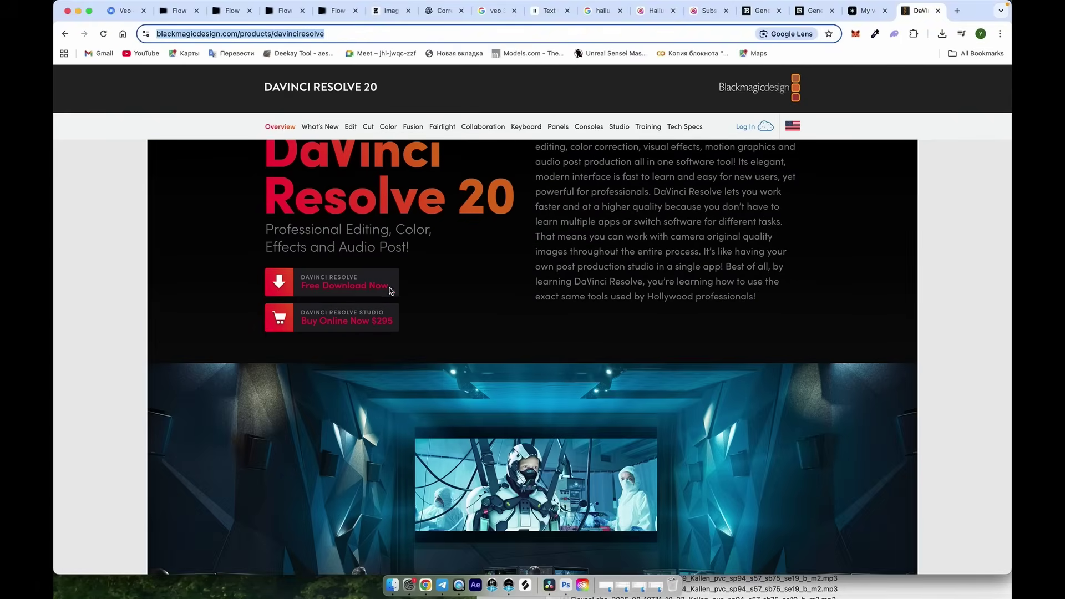